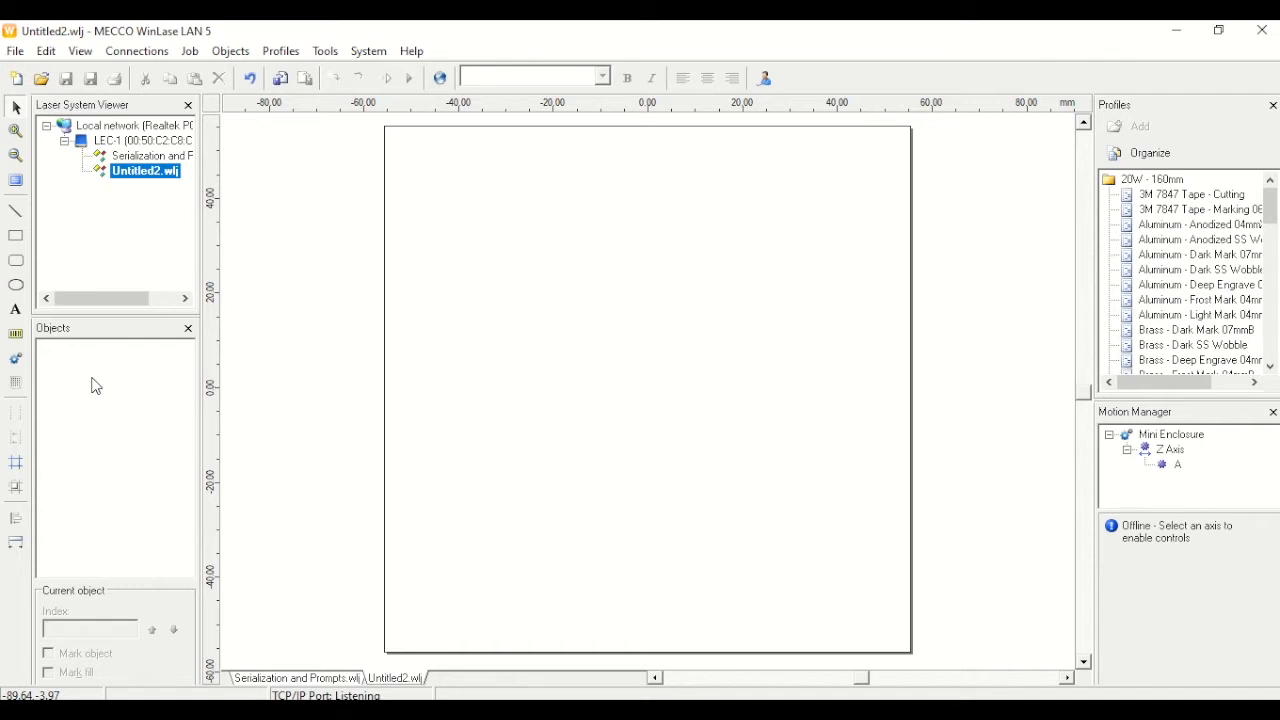
# - Add a Linear Motion automation object to the empty Untitled2.wlj job
pyautogui.click(17, 364)
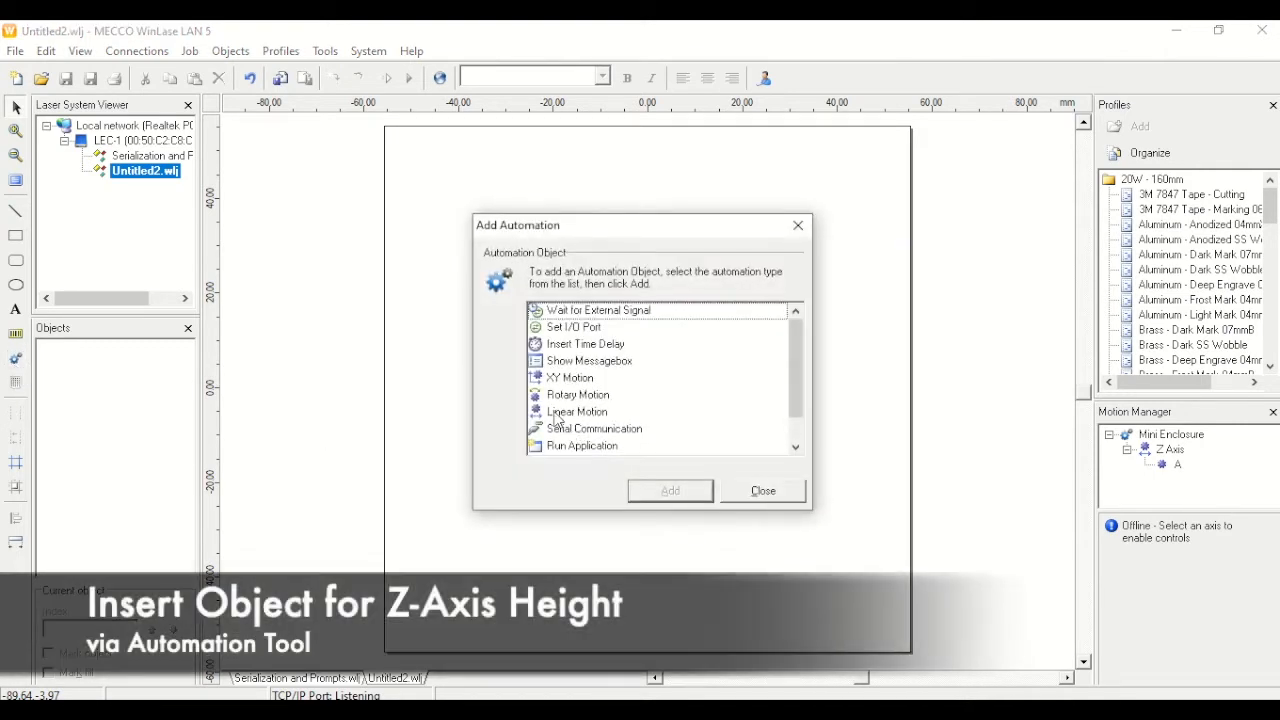
pyautogui.click(575, 412)
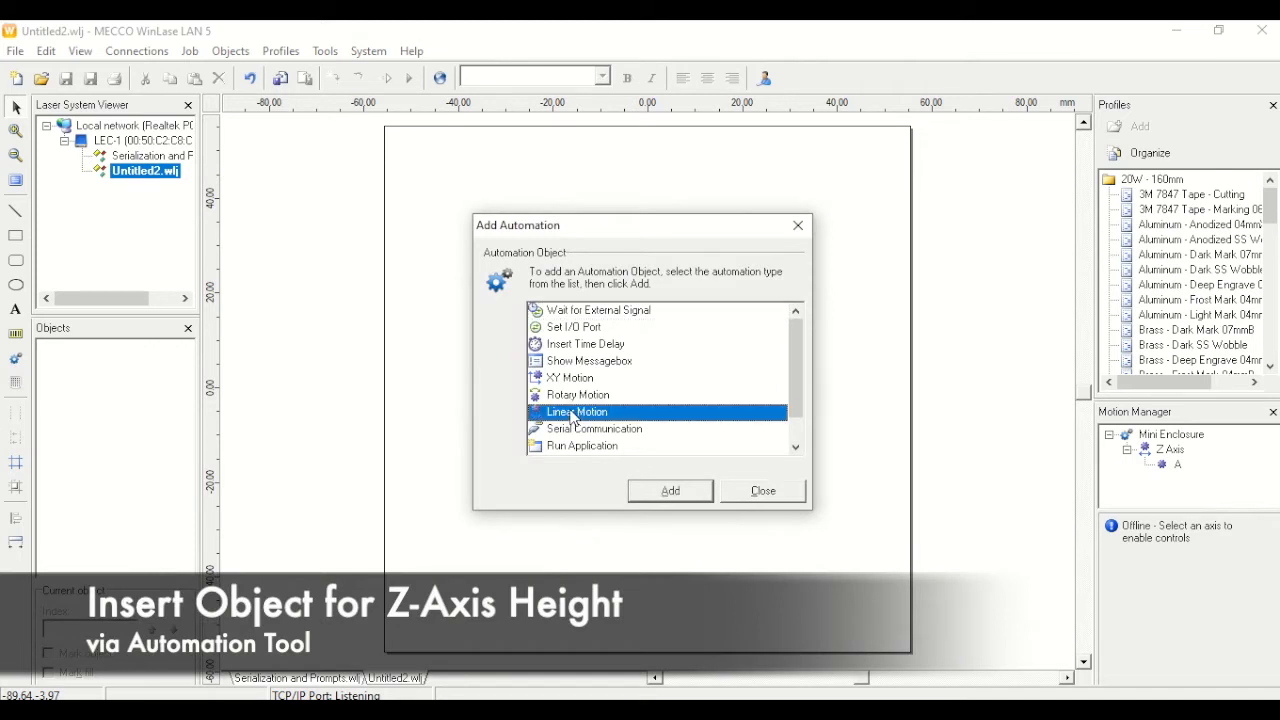
pyautogui.click(671, 491)
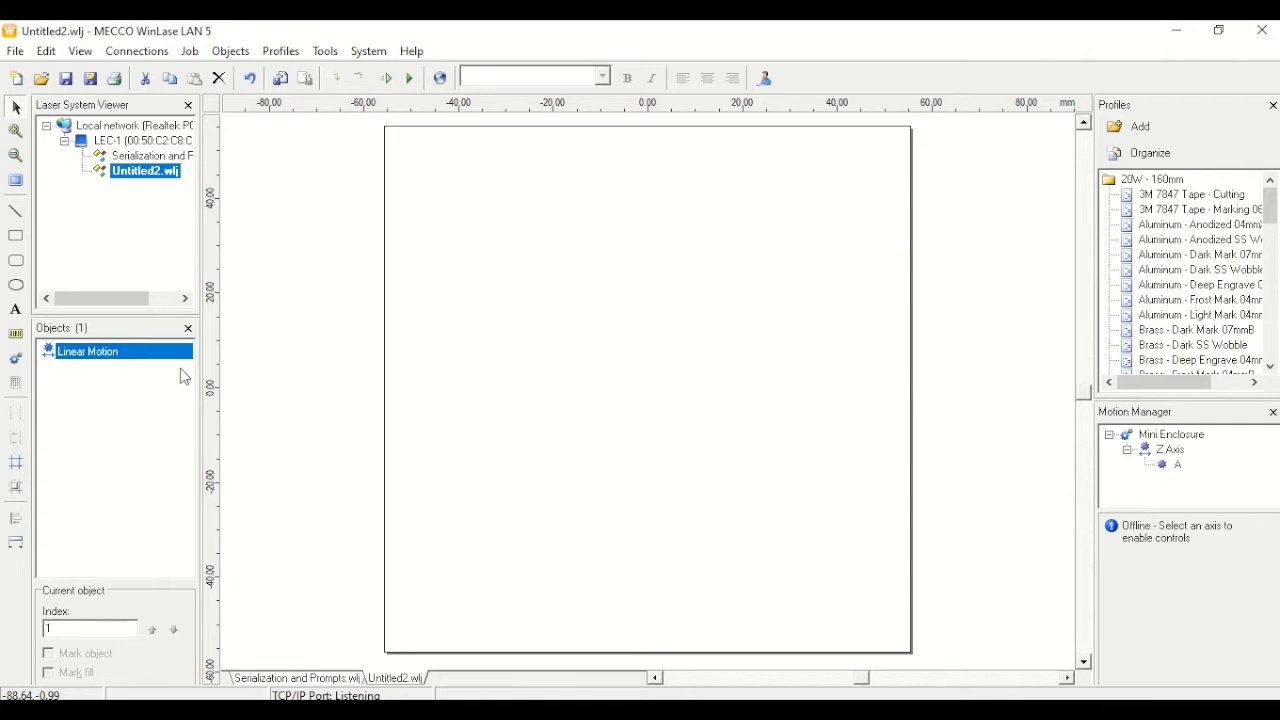
# - Show the controls of motion axis A and assign Z Axis as the Linear Motion object's controller axis
pyautogui.click(1178, 468)
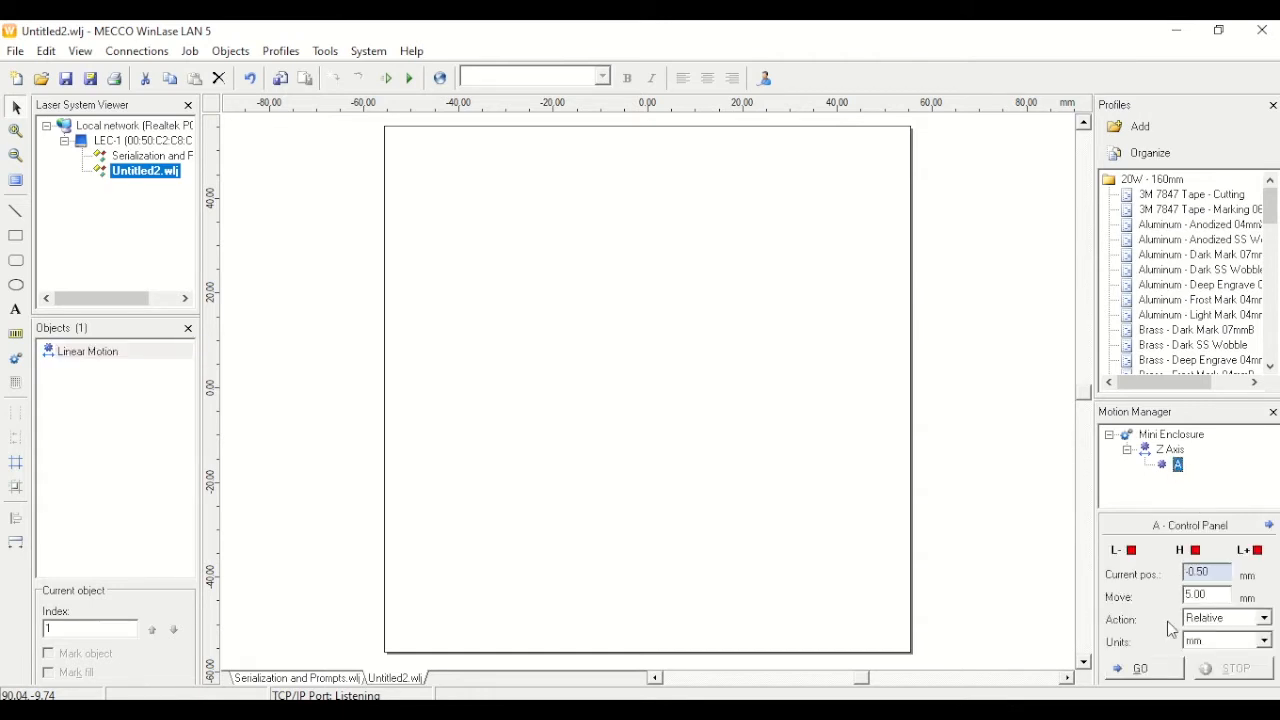
pyautogui.rightClick(104, 365)
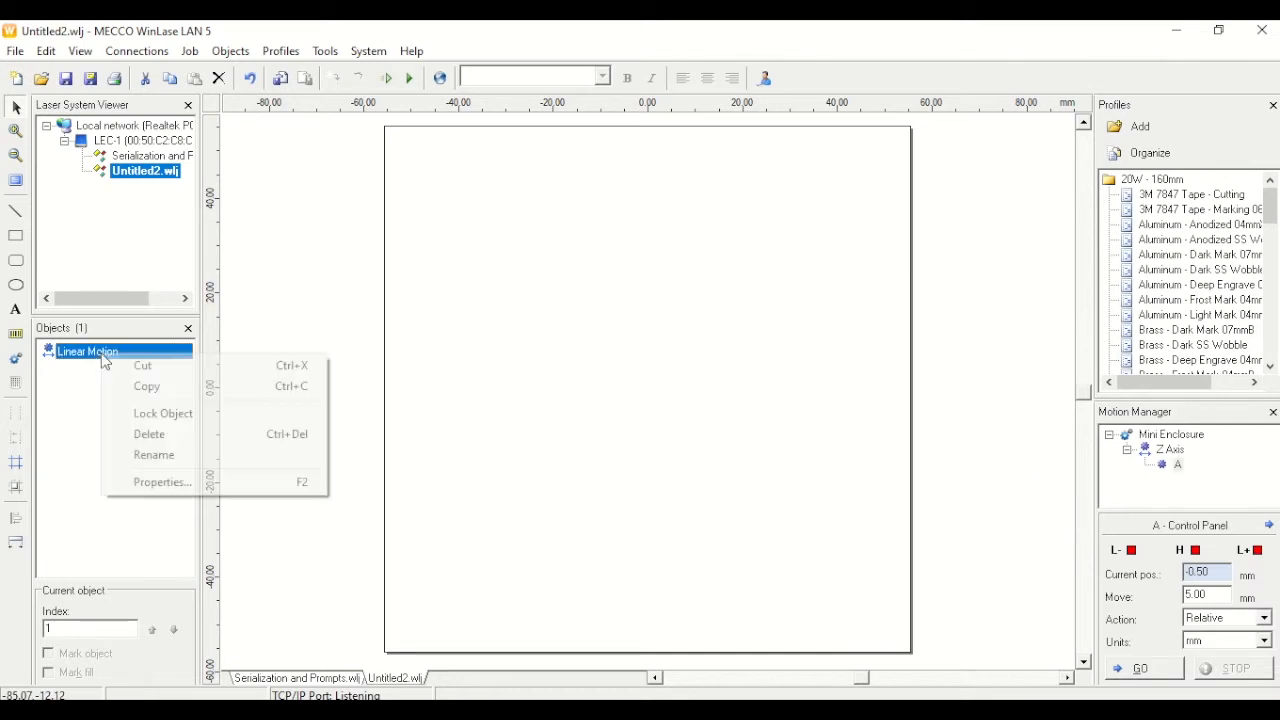
pyautogui.click(168, 484)
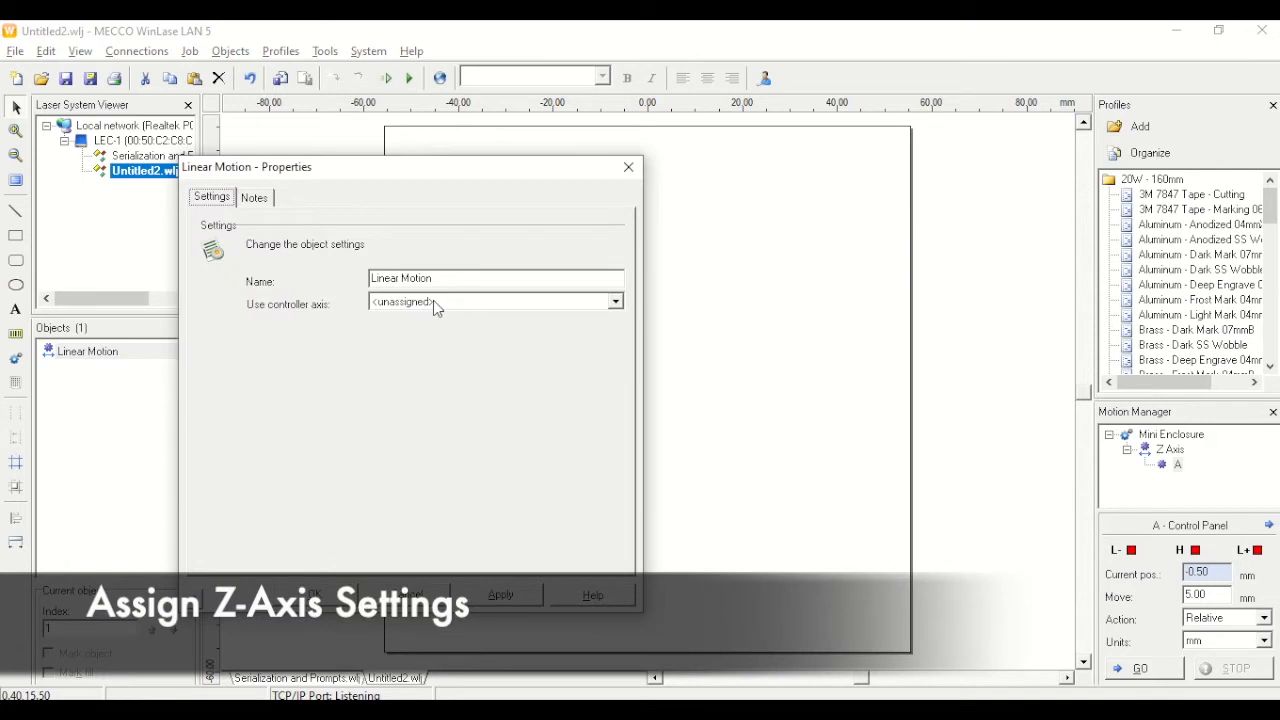
pyautogui.click(433, 300)
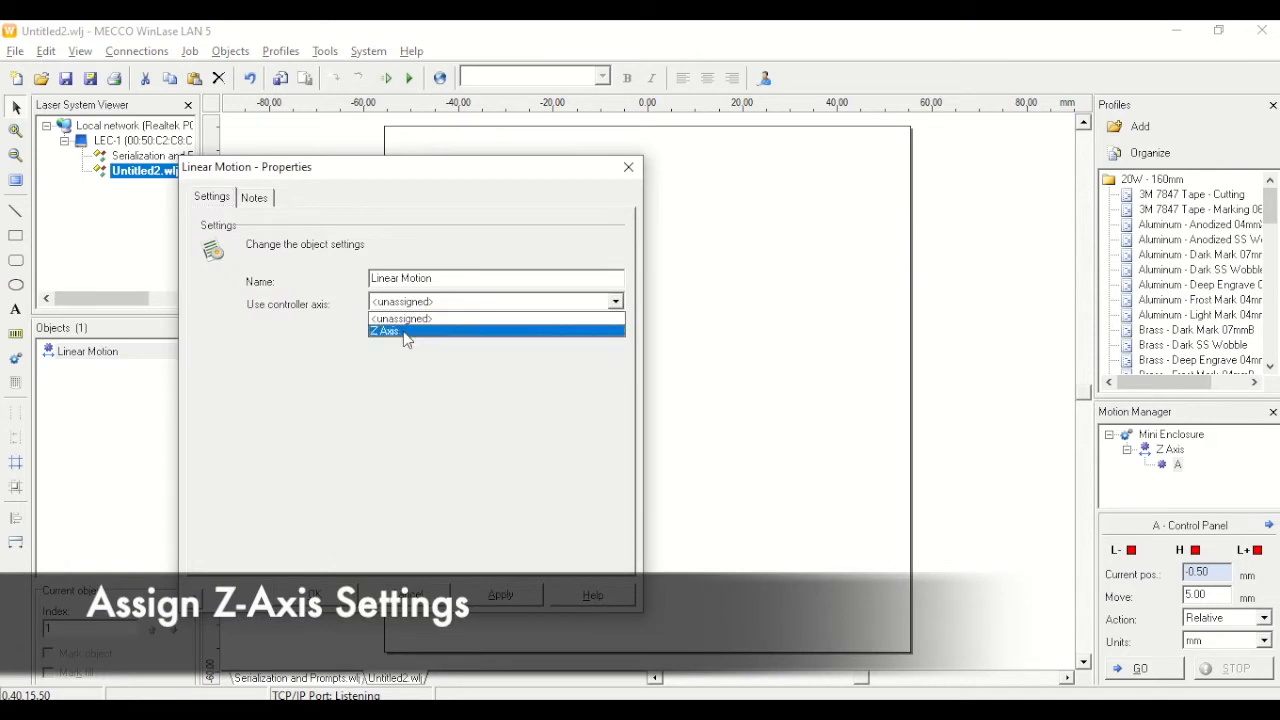
pyautogui.click(407, 330)
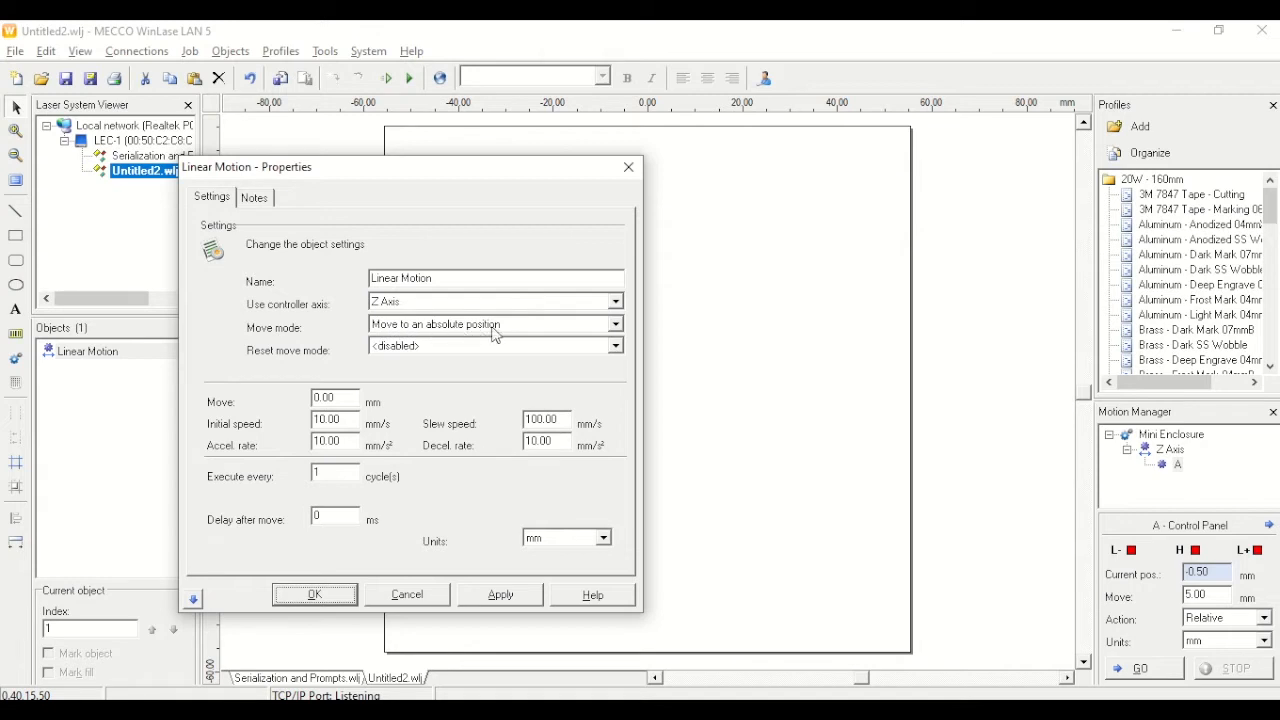
# - Set the Linear Motion object's move distance to -0.50 mm and apply it
pyautogui.doubleClick(352, 397)
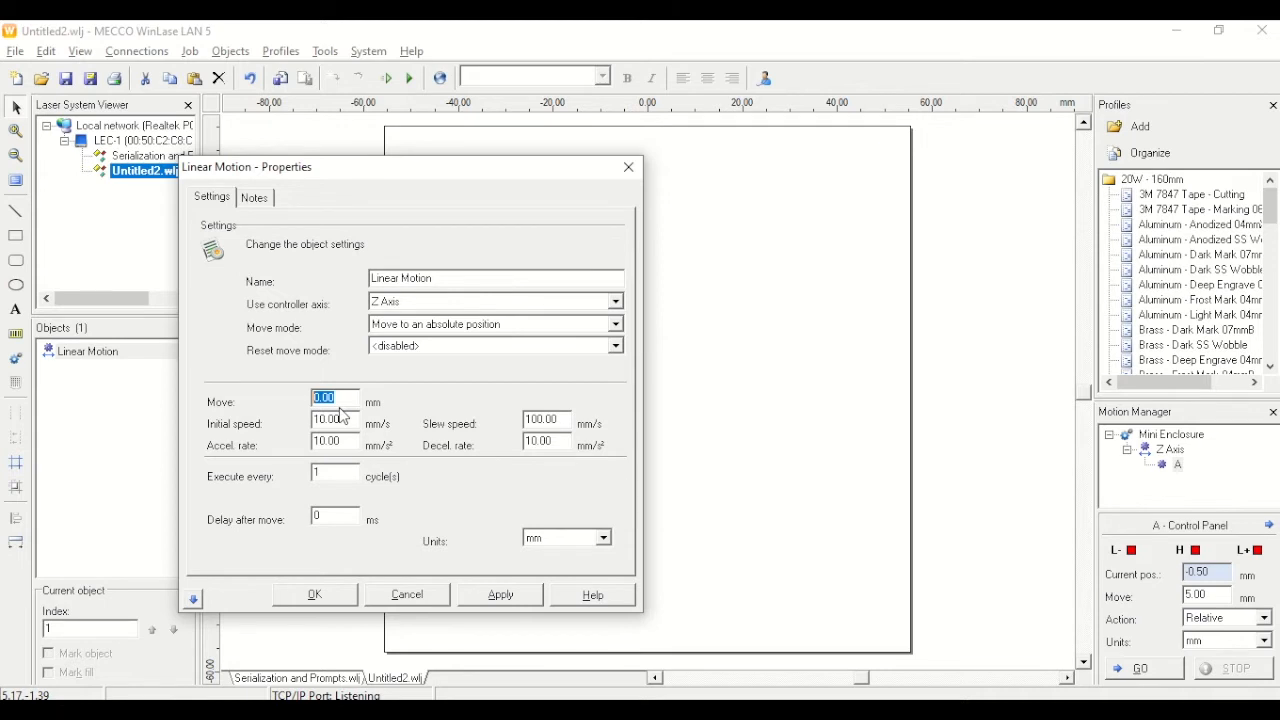
pyautogui.write('1')
pyautogui.click(493, 600)
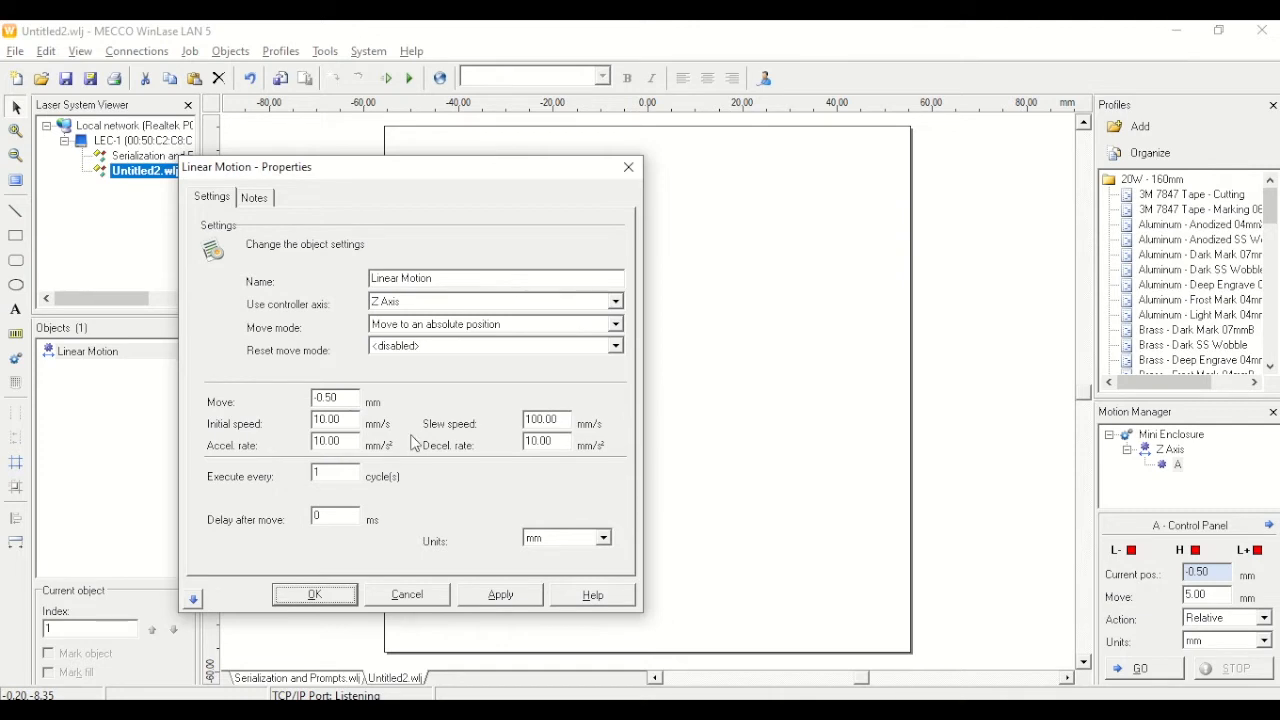
# - Match the Linear Motion object to axis A's speed settings, with initial speed 5 mm/s and slew speed 8 mm/s
pyautogui.click(1271, 526)
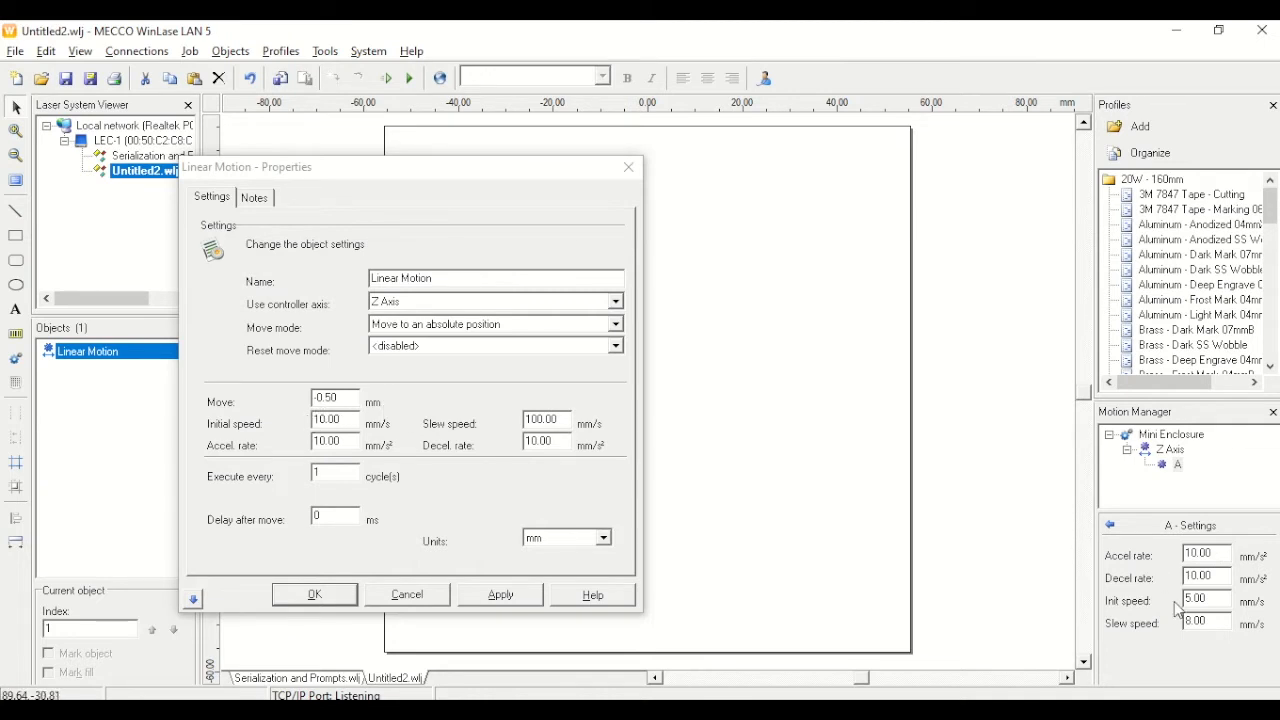
pyautogui.doubleClick(341, 420)
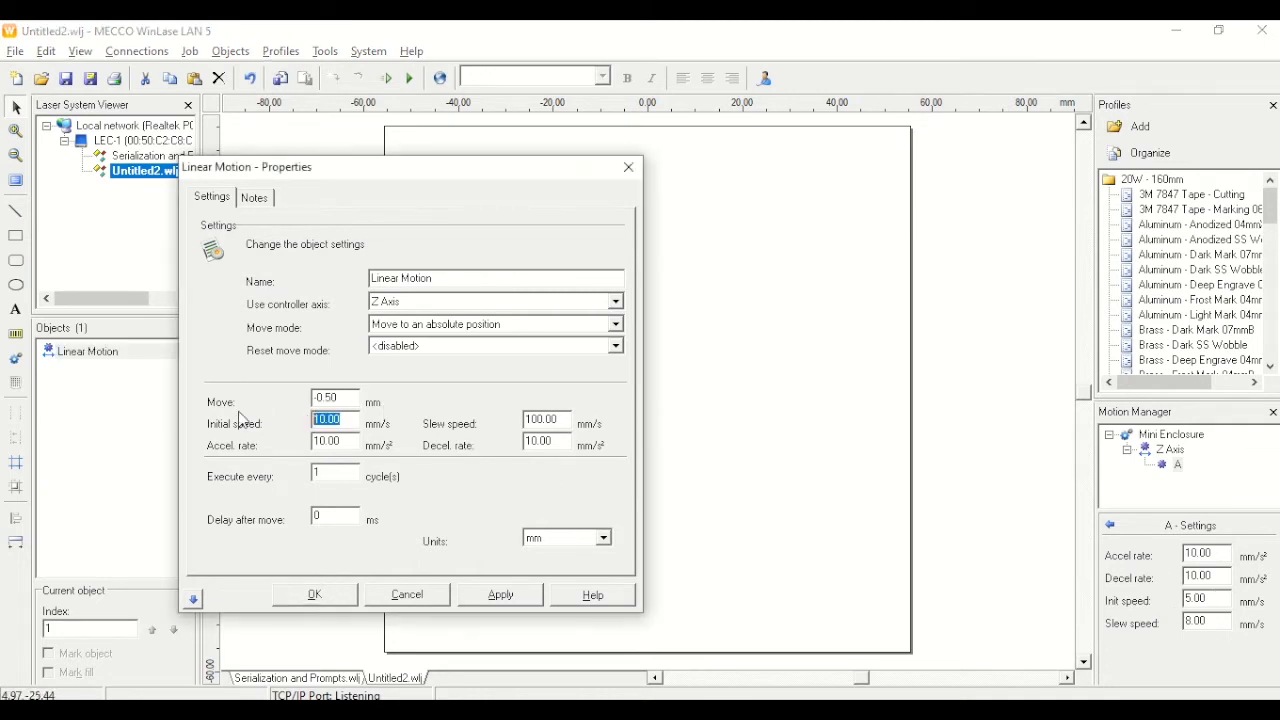
pyautogui.write('5')
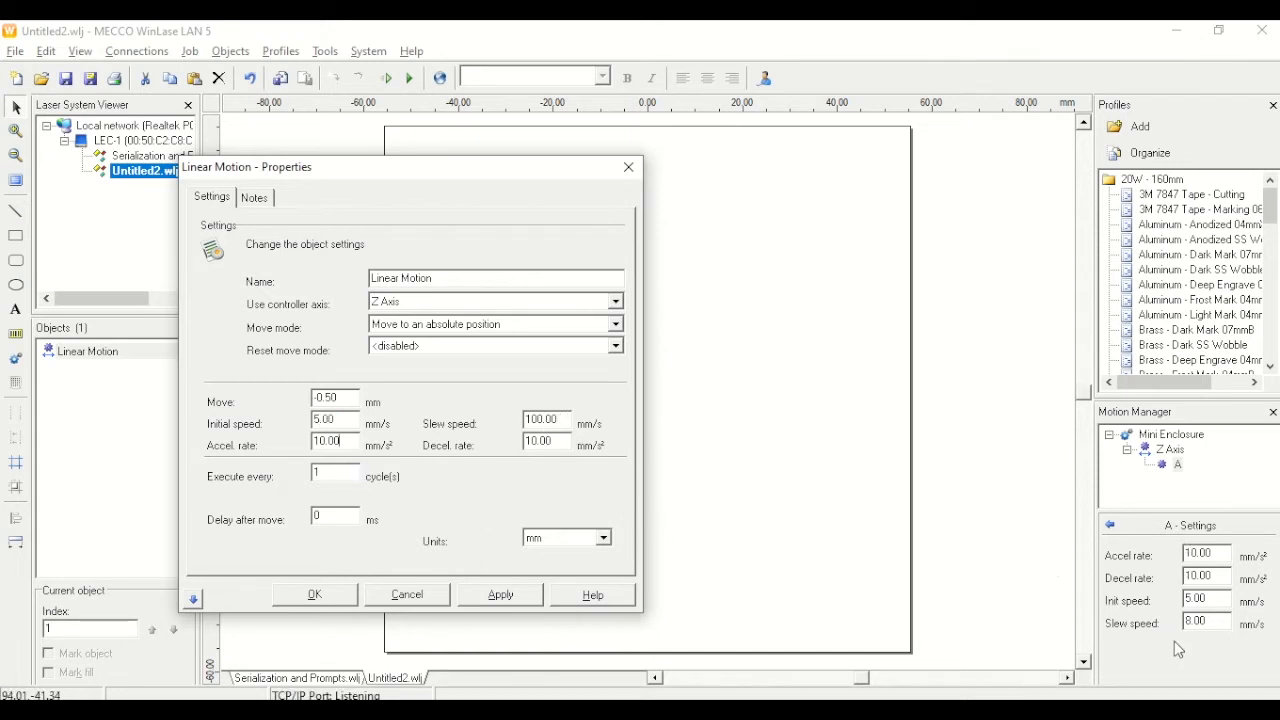
pyautogui.doubleClick(563, 428)
pyautogui.write('8')
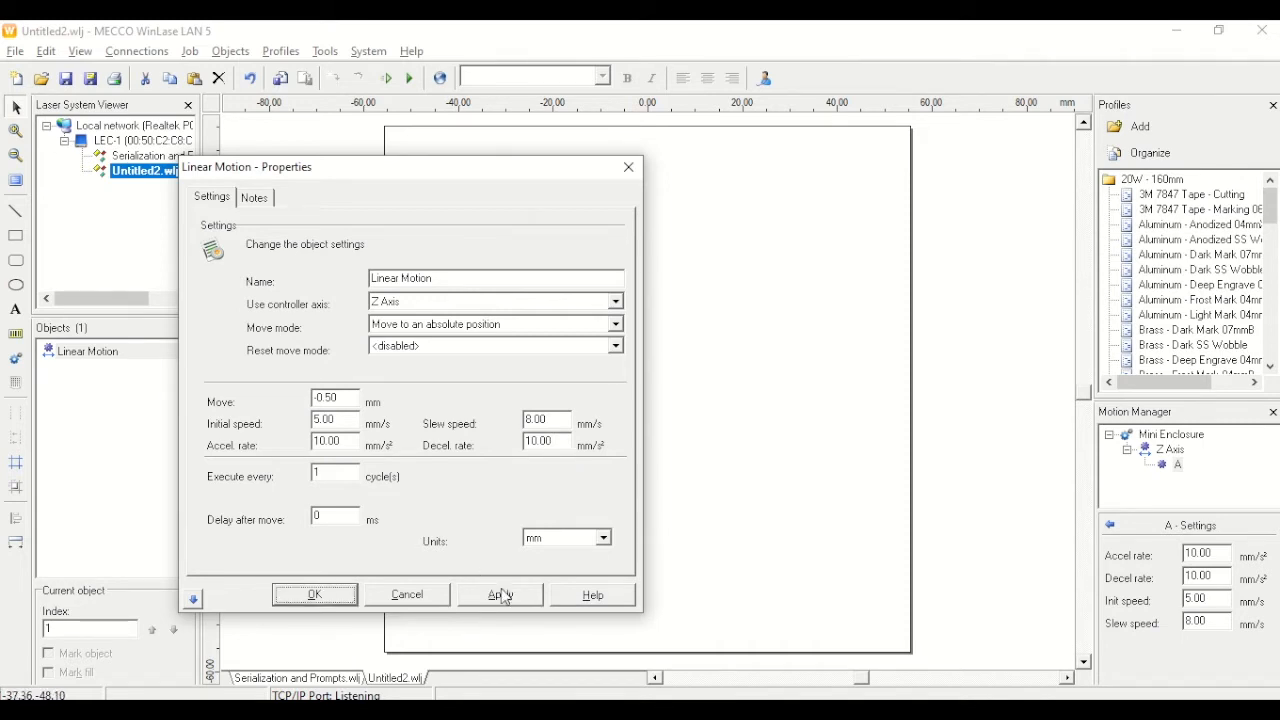
pyautogui.click(315, 596)
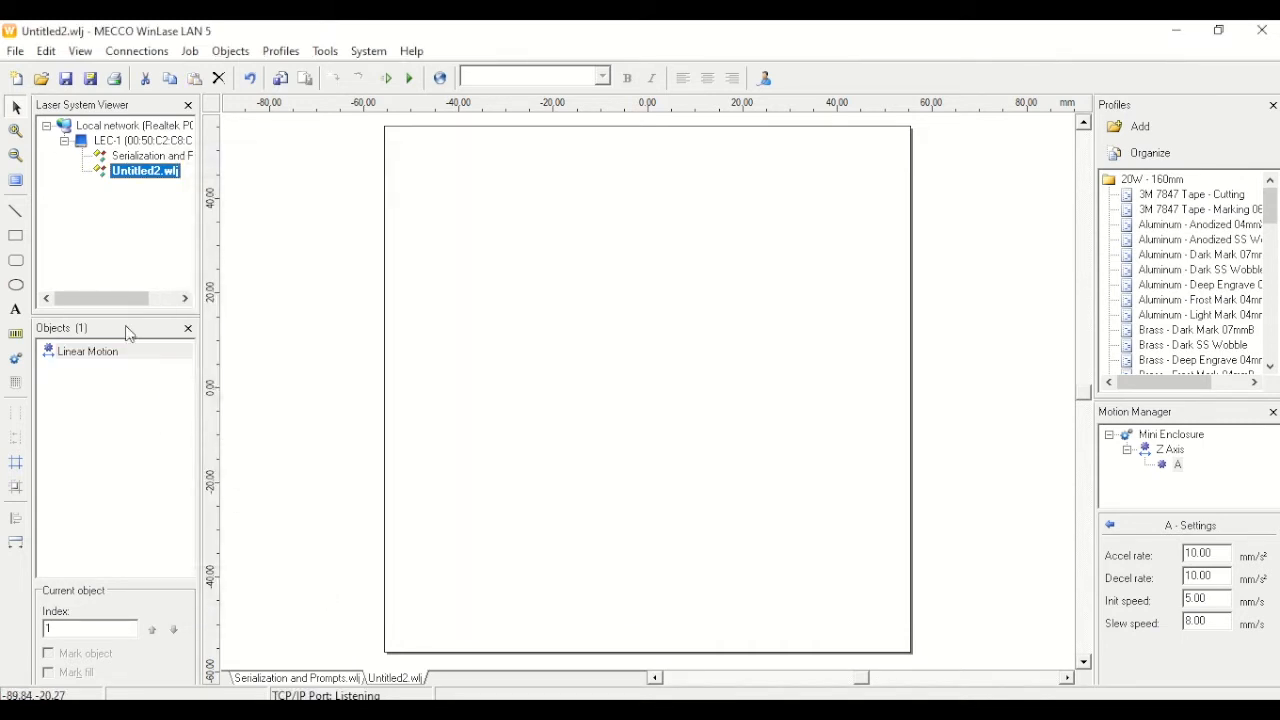
pyautogui.click(90, 355)
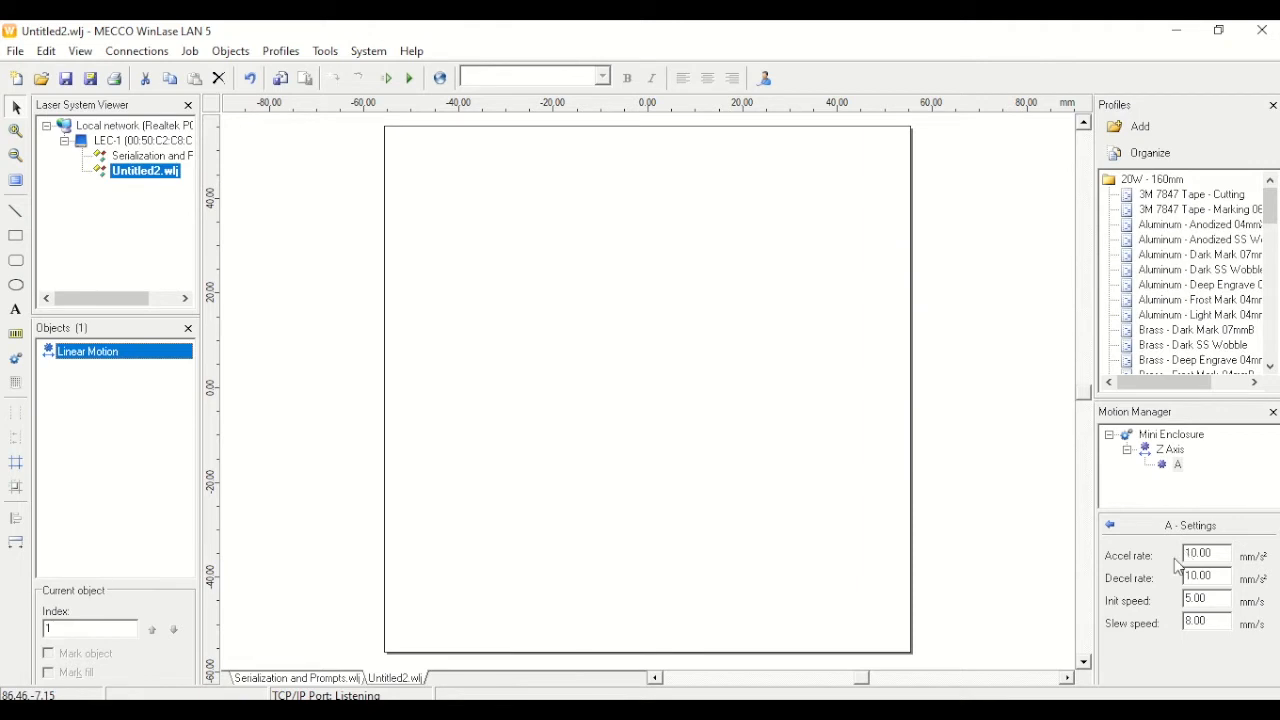
pyautogui.click(1110, 524)
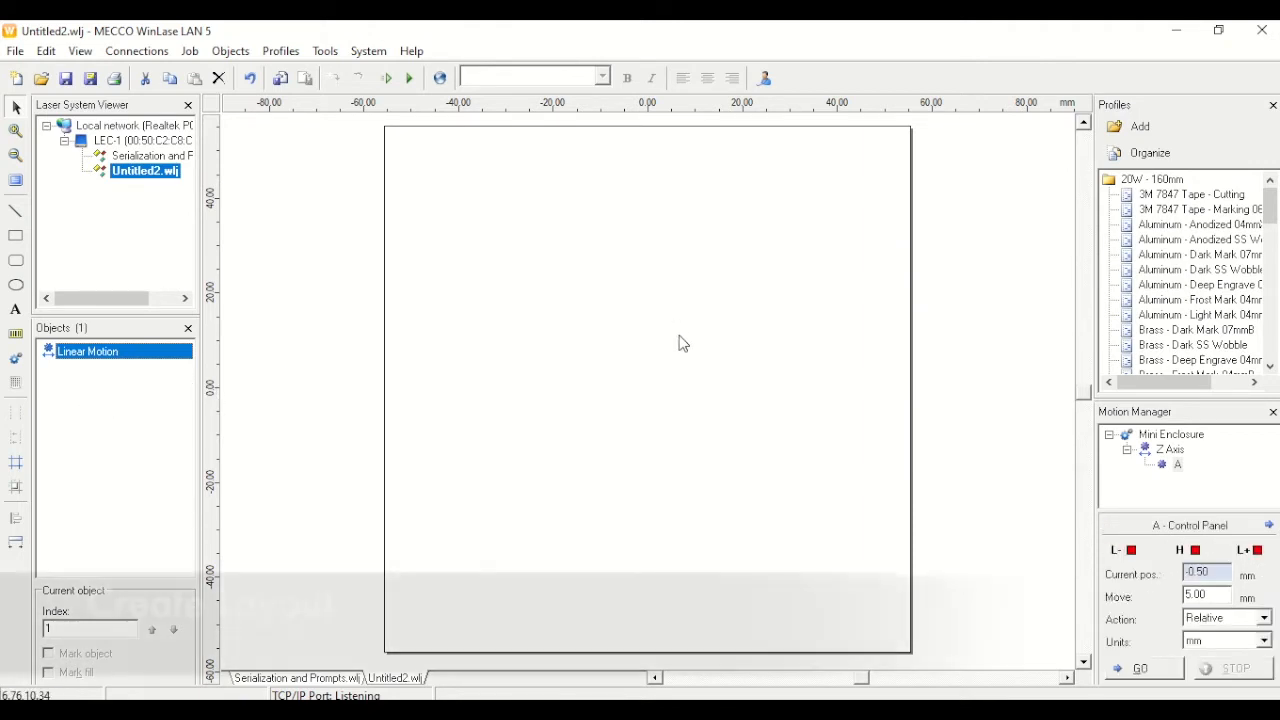
# - Import the graphic Mecco_NEW.dxf with automatic scaling, centered in the field, forcing all open polygons closed
pyautogui.click(283, 86)
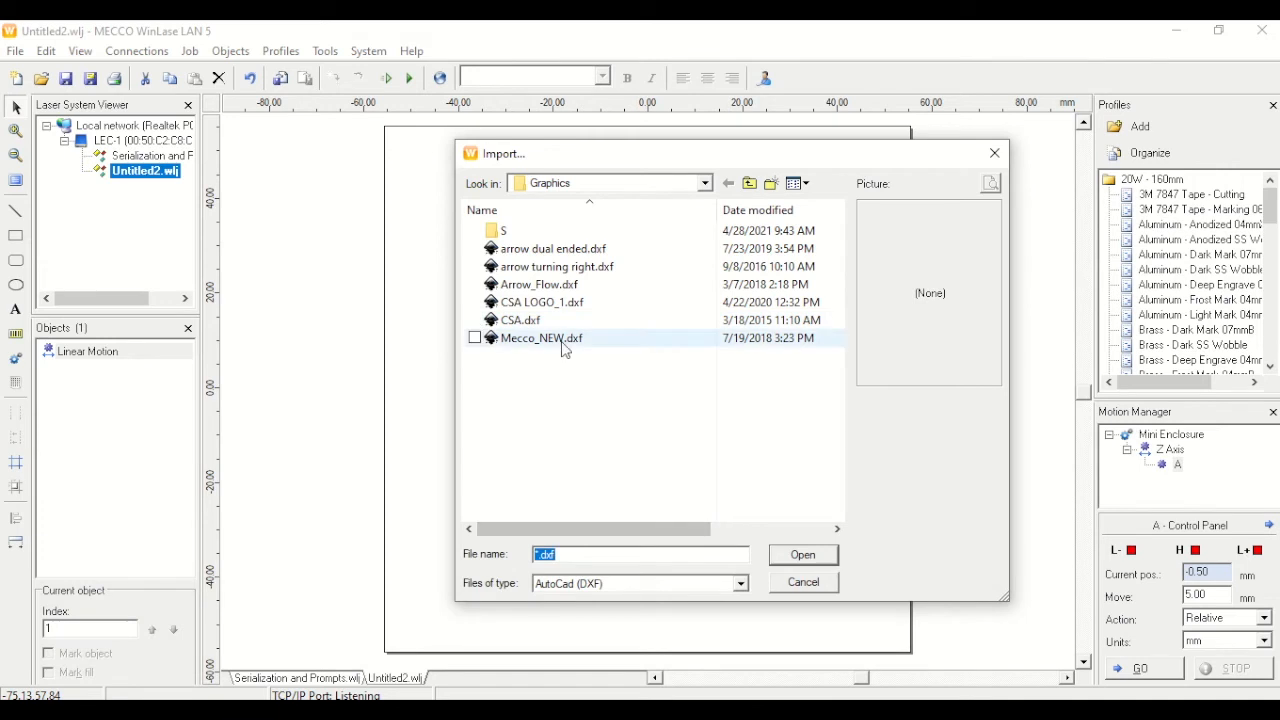
pyautogui.click(563, 339)
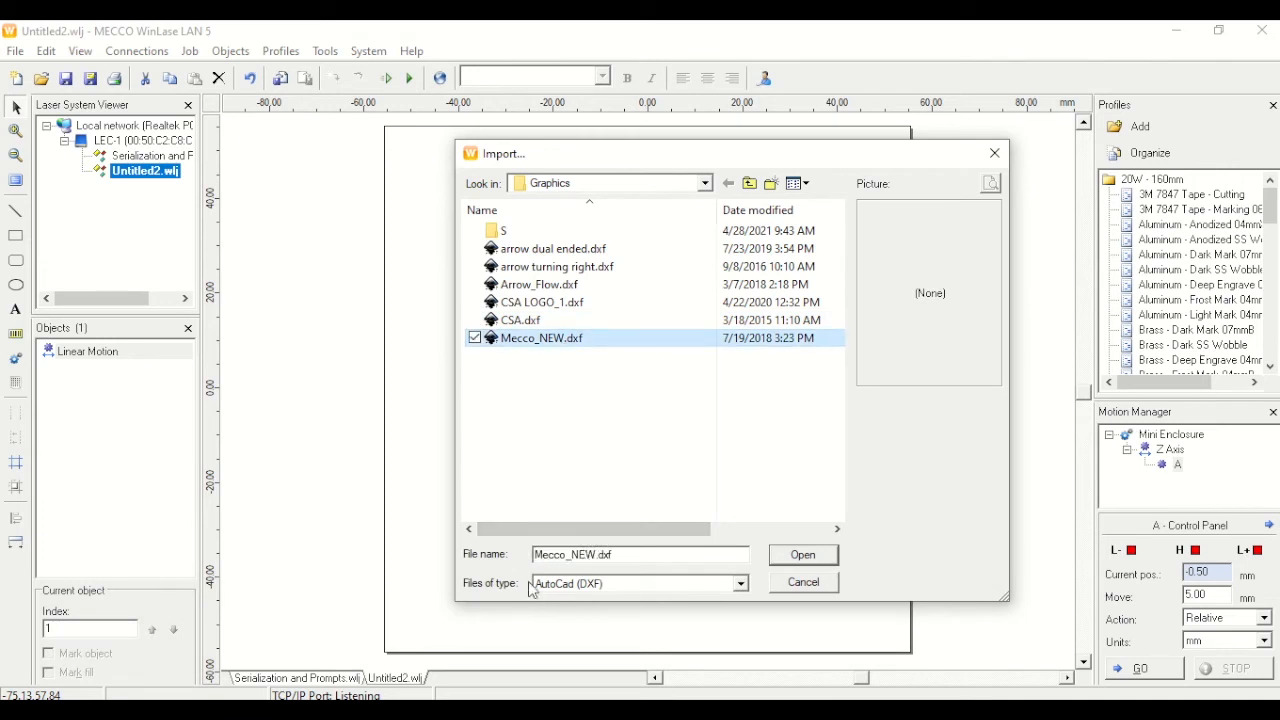
pyautogui.click(600, 590)
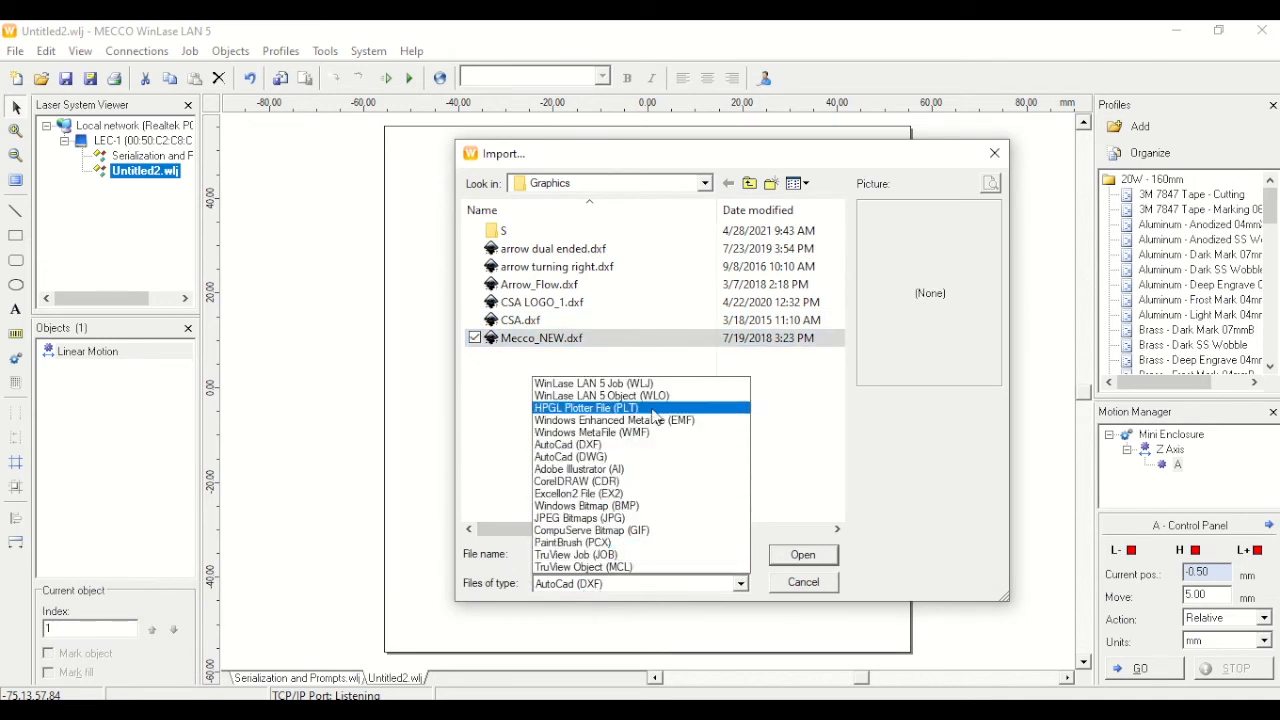
pyautogui.click(632, 334)
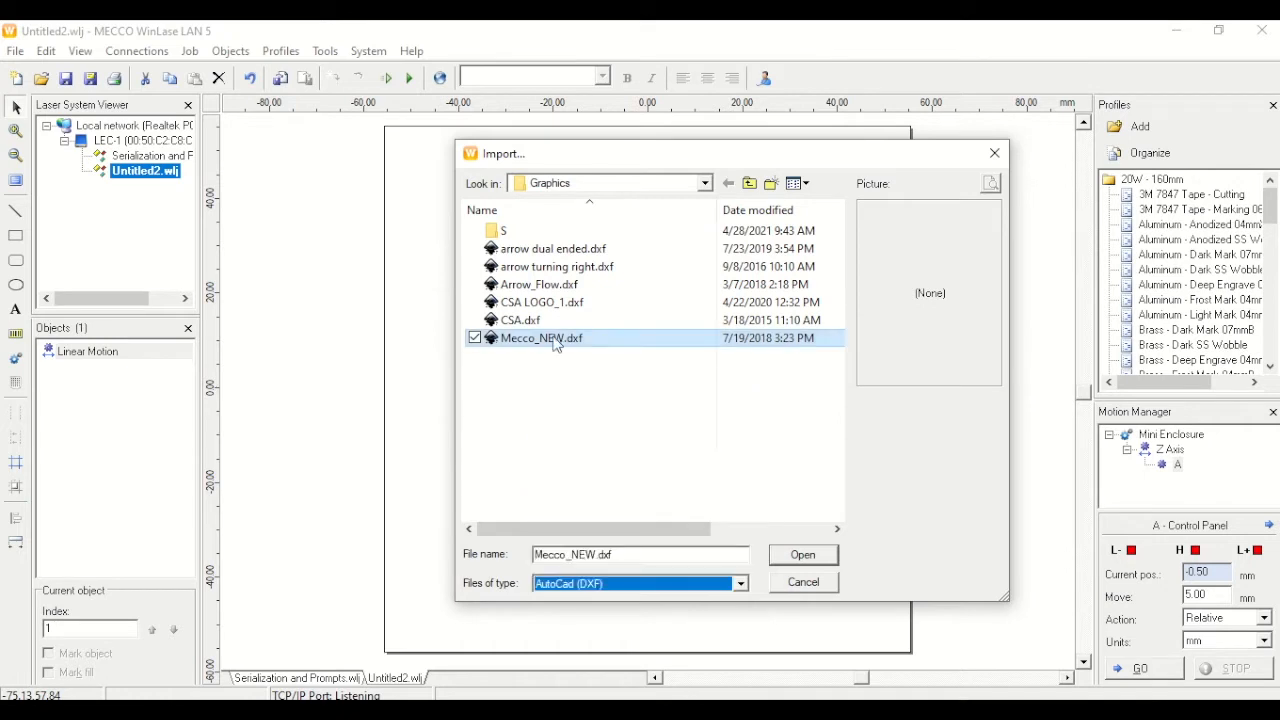
pyautogui.click(810, 558)
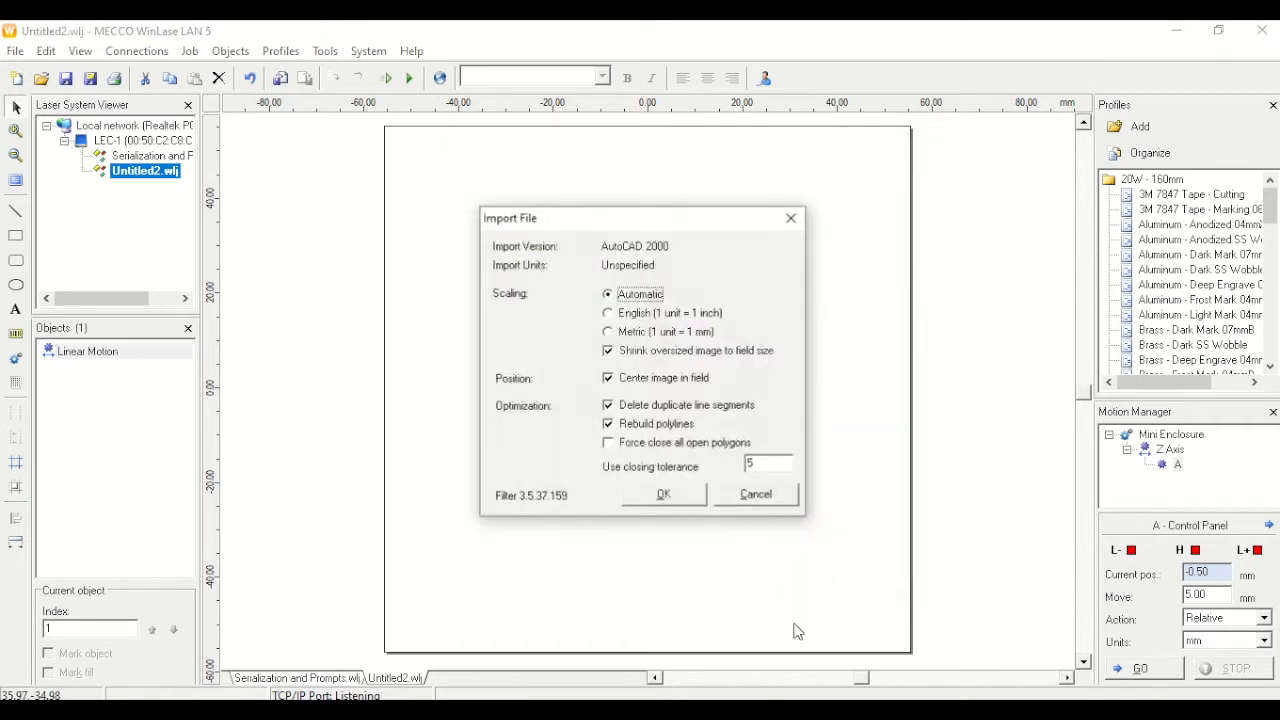
pyautogui.click(652, 452)
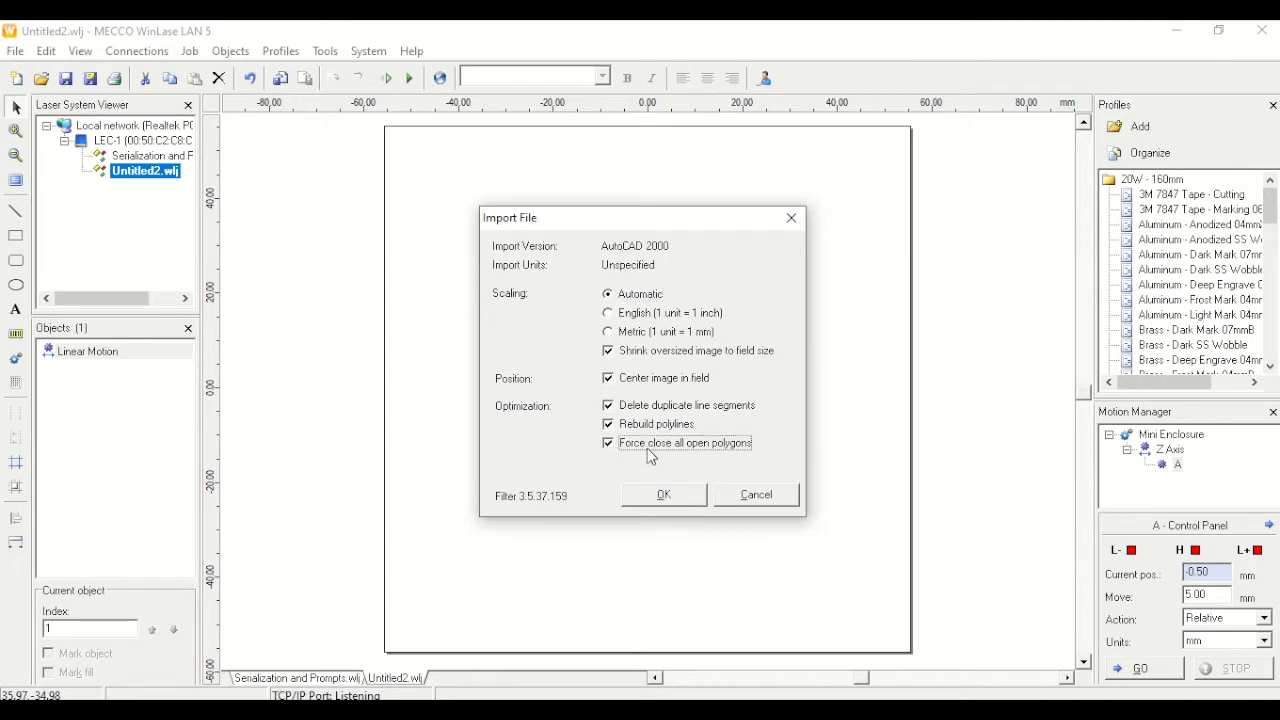
pyautogui.click(668, 496)
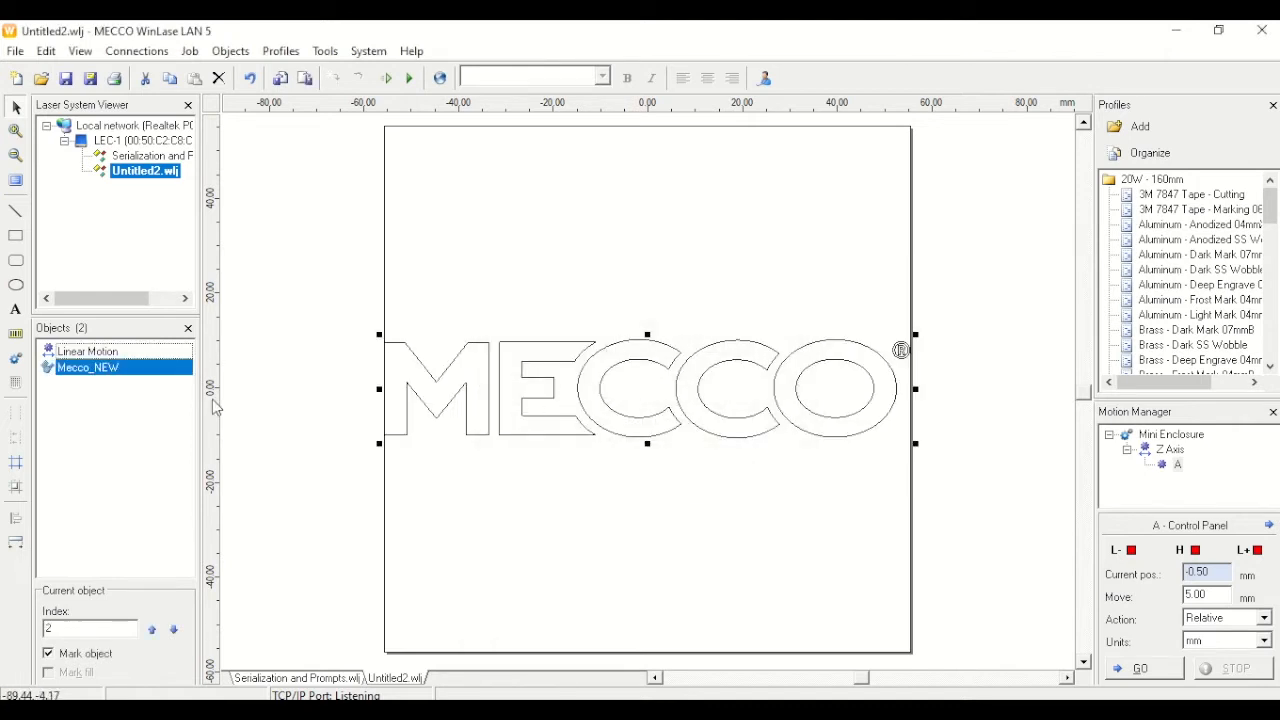
# - Resize the MECCO logo proportionally to 5 mm high and move it about 25 mm above the field's center
pyautogui.rightClick(110, 372)
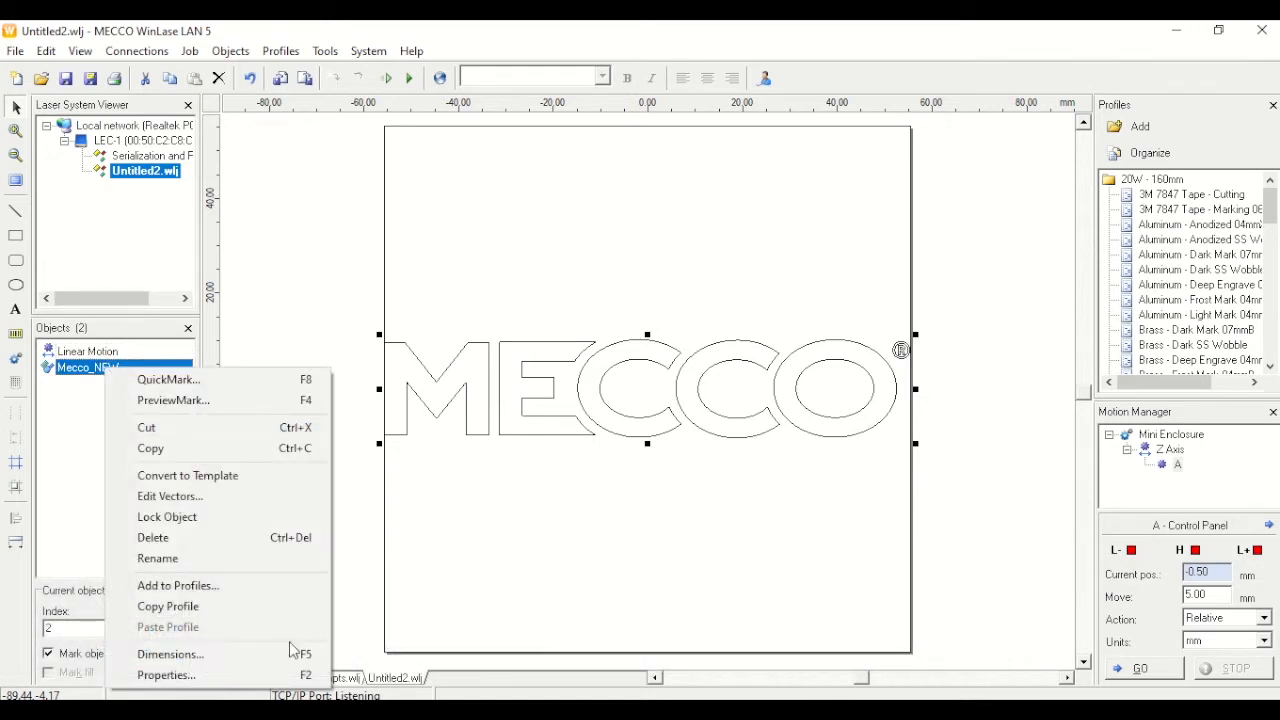
pyautogui.click(234, 656)
pyautogui.moveTo(303, 255); pyautogui.dragTo(309, 239)
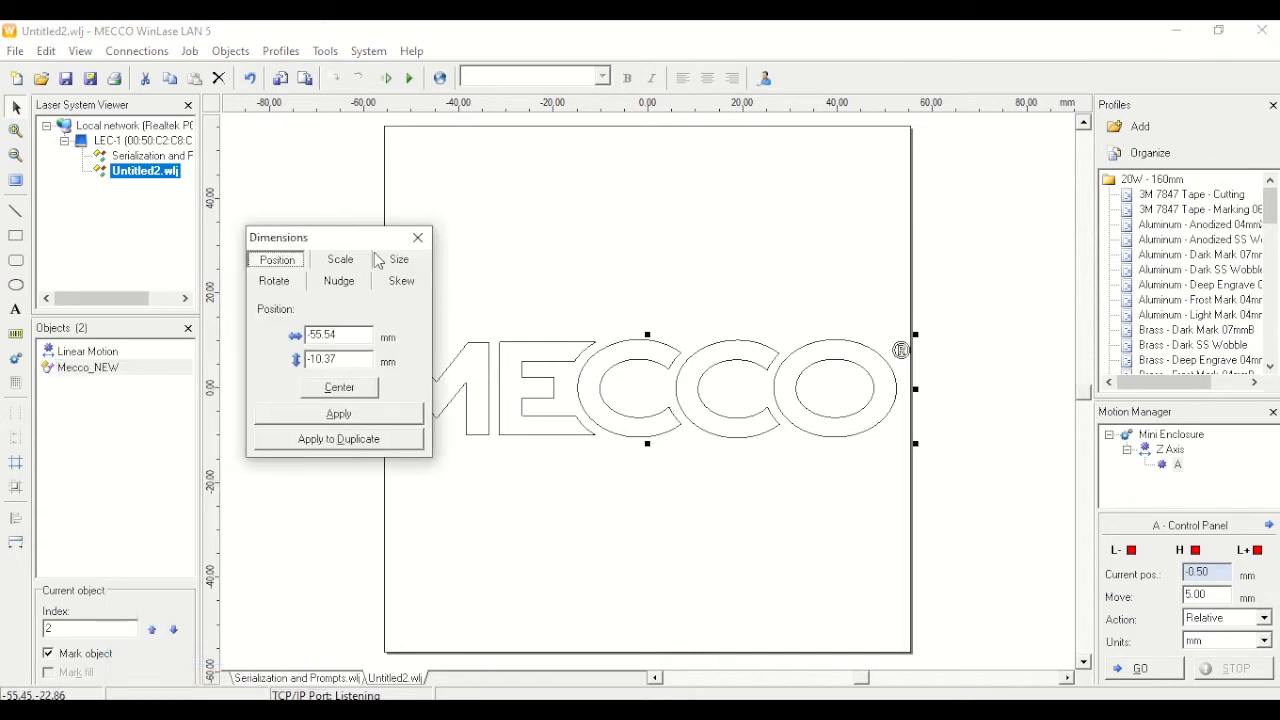
pyautogui.click(403, 268)
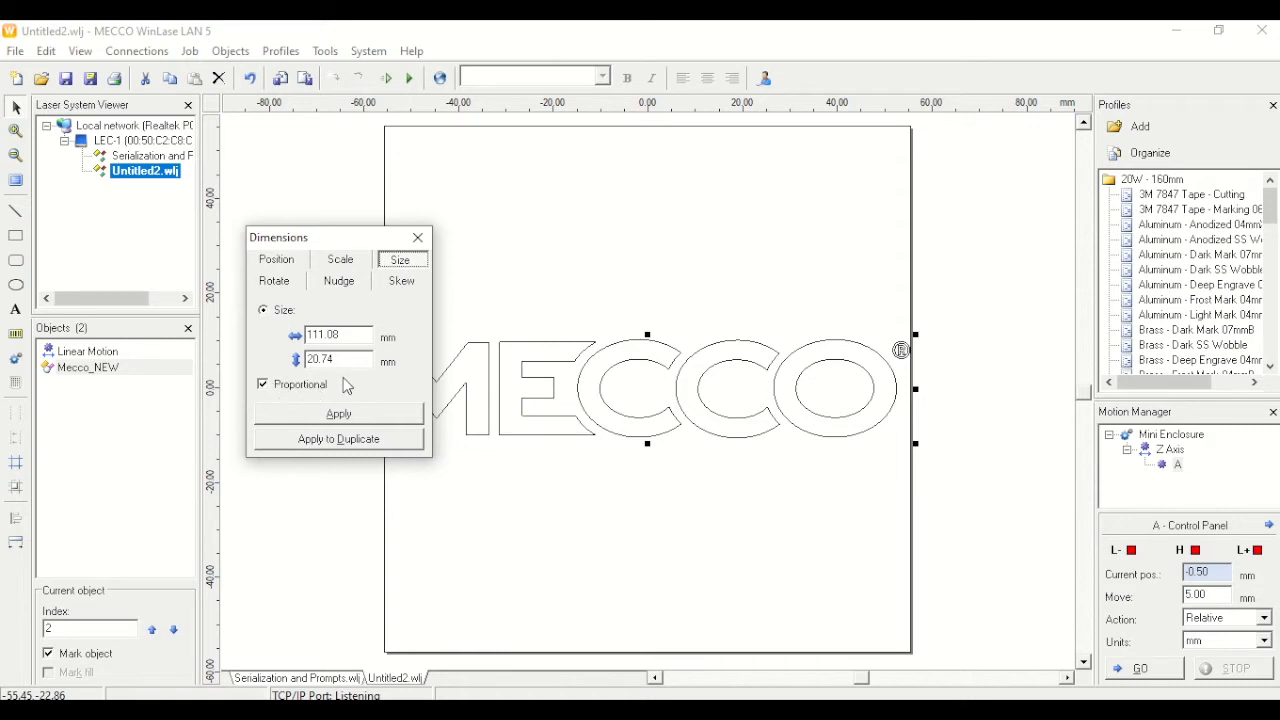
pyautogui.moveTo(344, 362); pyautogui.dragTo(292, 357)
pyautogui.write('5')
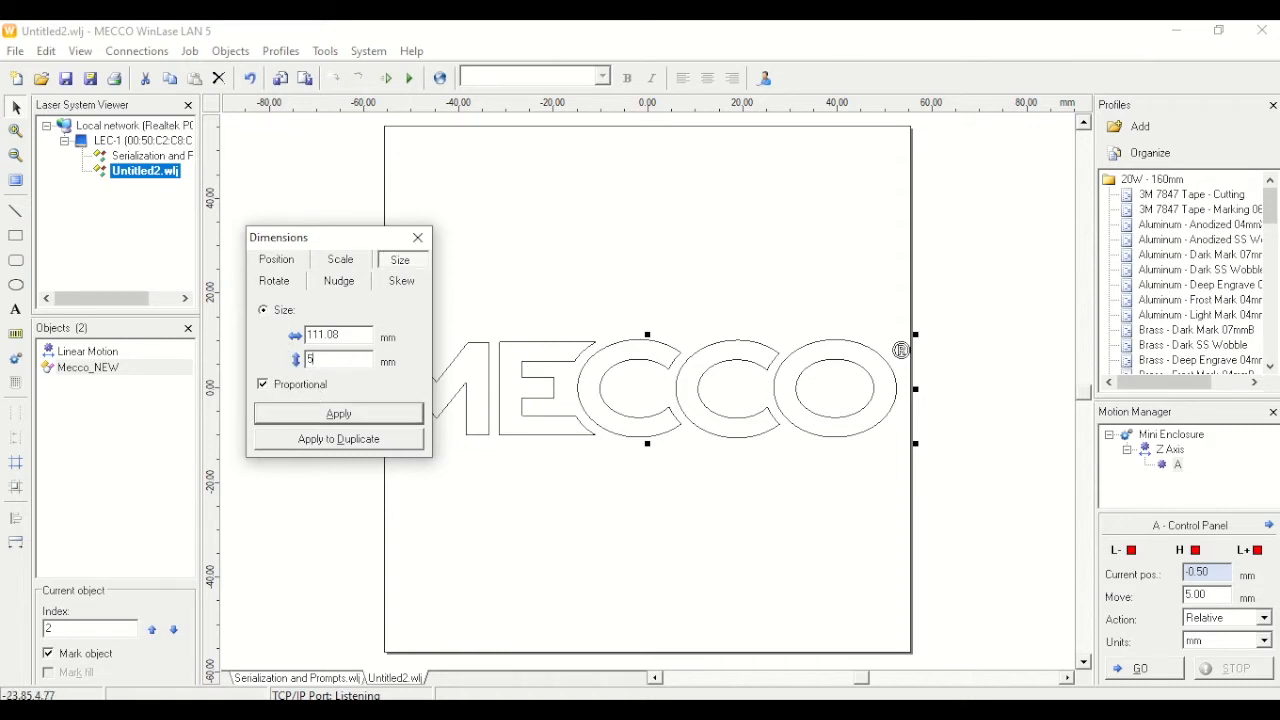
pyautogui.click(370, 420)
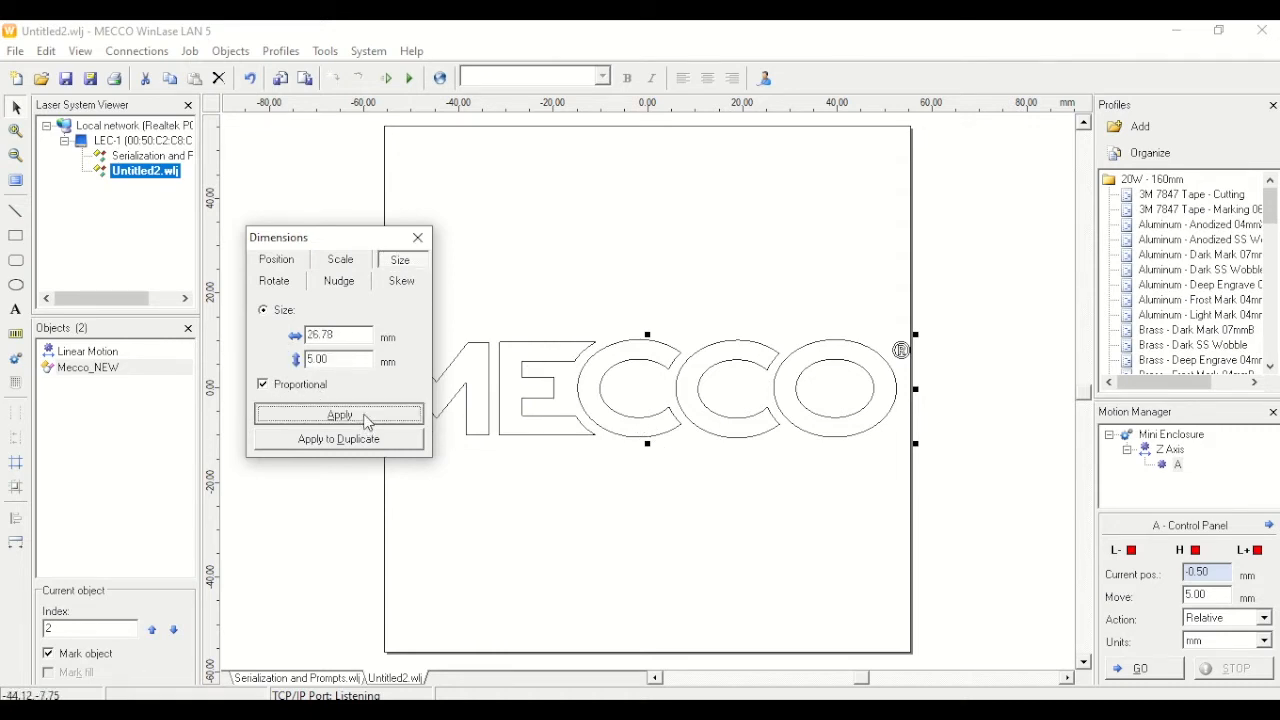
pyautogui.click(418, 238)
pyautogui.moveTo(646, 387); pyautogui.dragTo(641, 266)
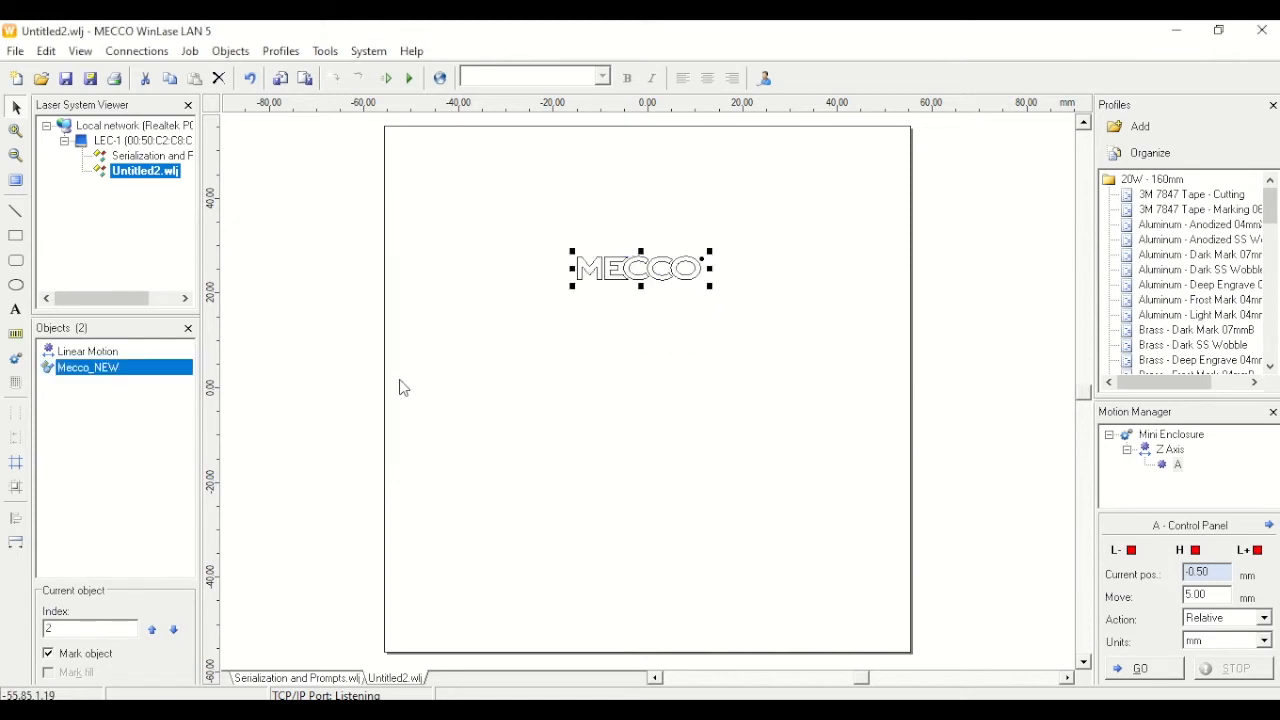
# - Add the Arial text "HEAT CODE" and place it just below the MECCO logo
pyautogui.click(16, 311)
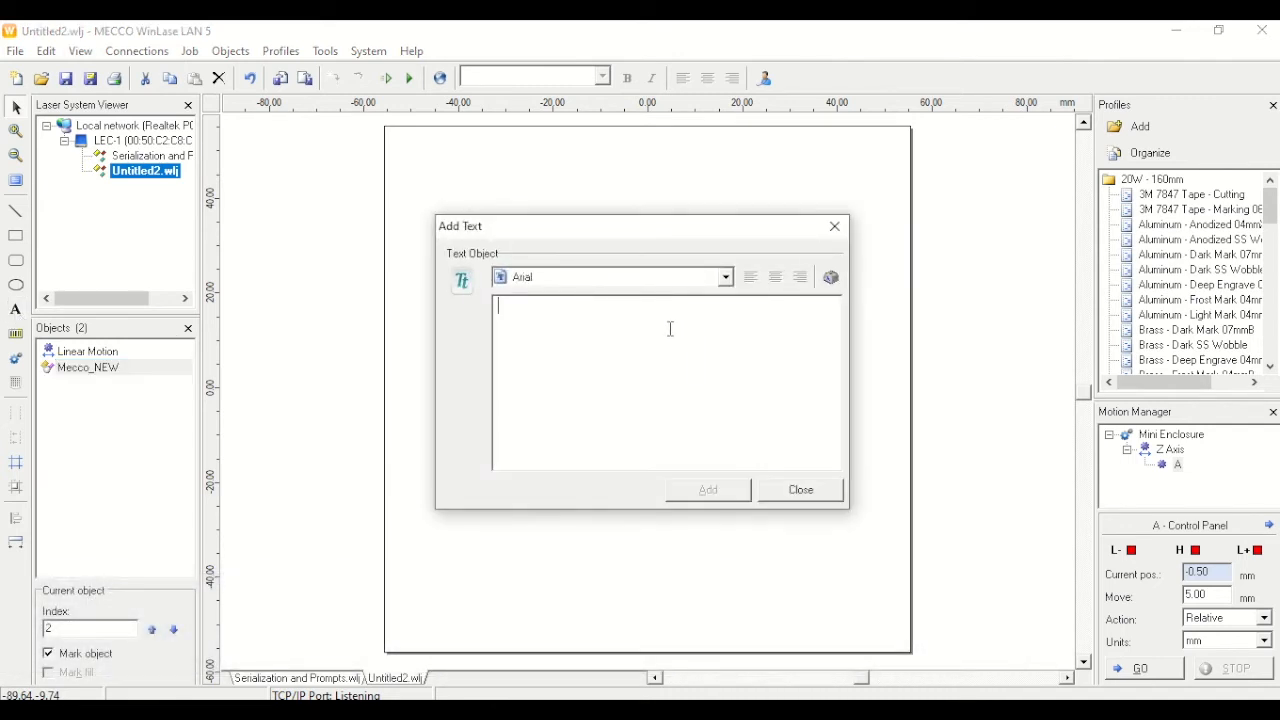
pyautogui.write('HEAT CODE')
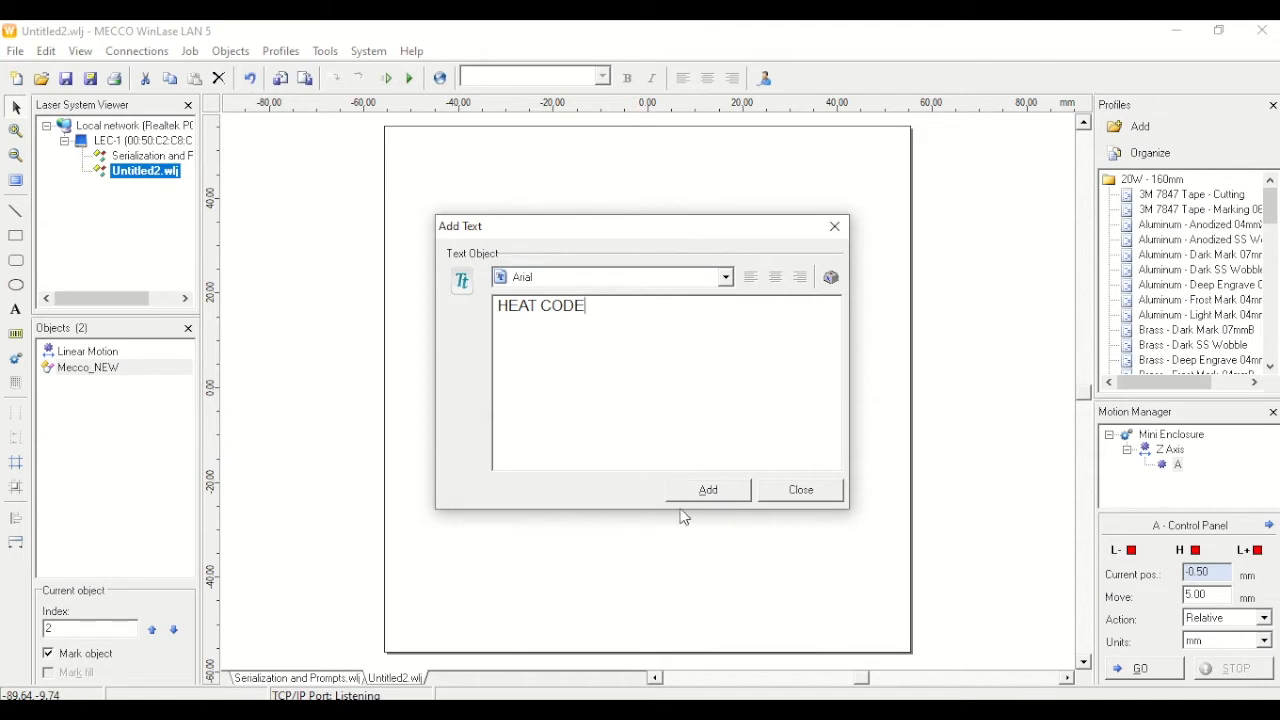
pyautogui.click(711, 490)
pyautogui.moveTo(686, 366); pyautogui.dragTo(664, 316)
# - Resize the HEAT CODE text proportionally to a height of 3 mm
pyautogui.rightClick(83, 393)
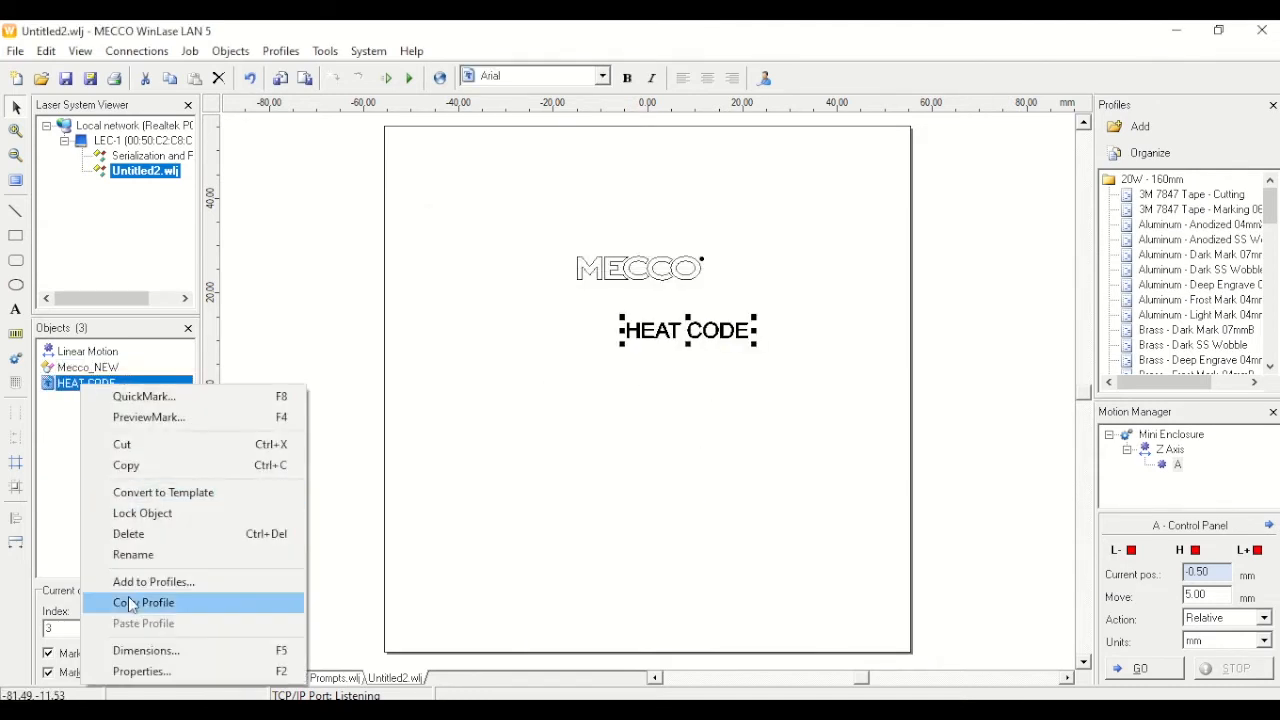
pyautogui.click(144, 650)
pyautogui.click(395, 262)
pyautogui.doubleClick(335, 359)
pyautogui.write('3')
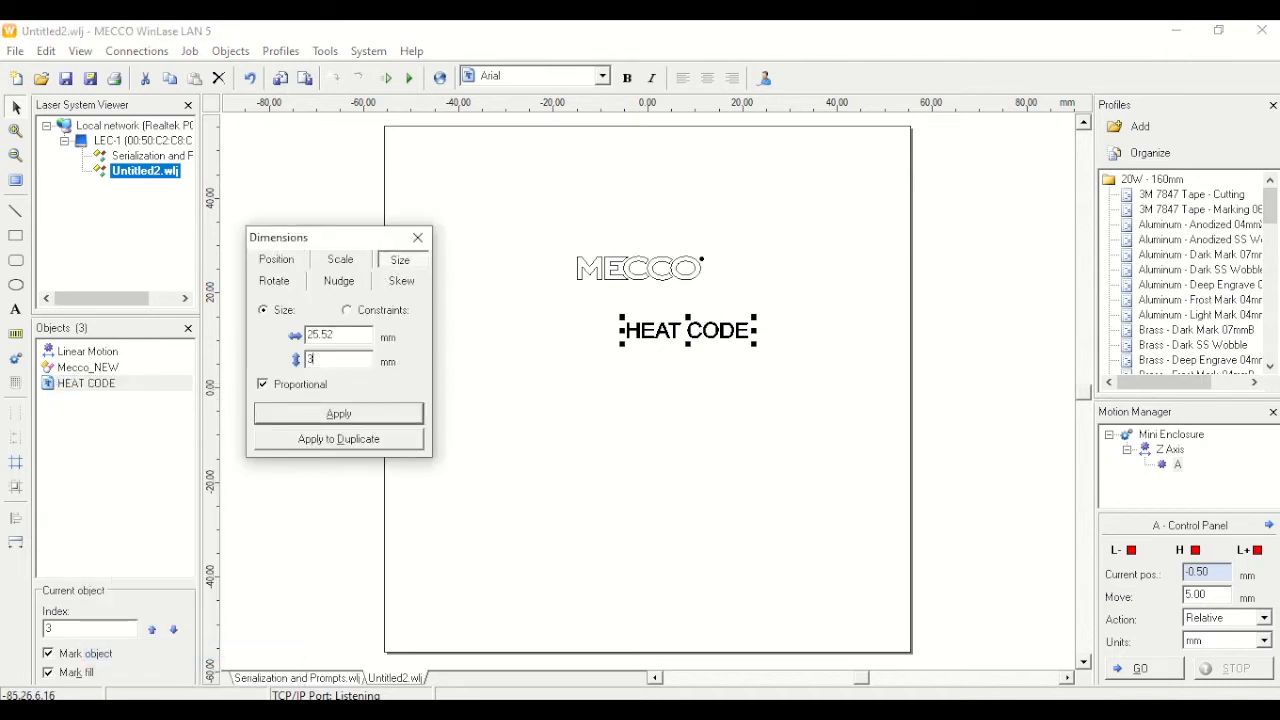
pyautogui.click(369, 418)
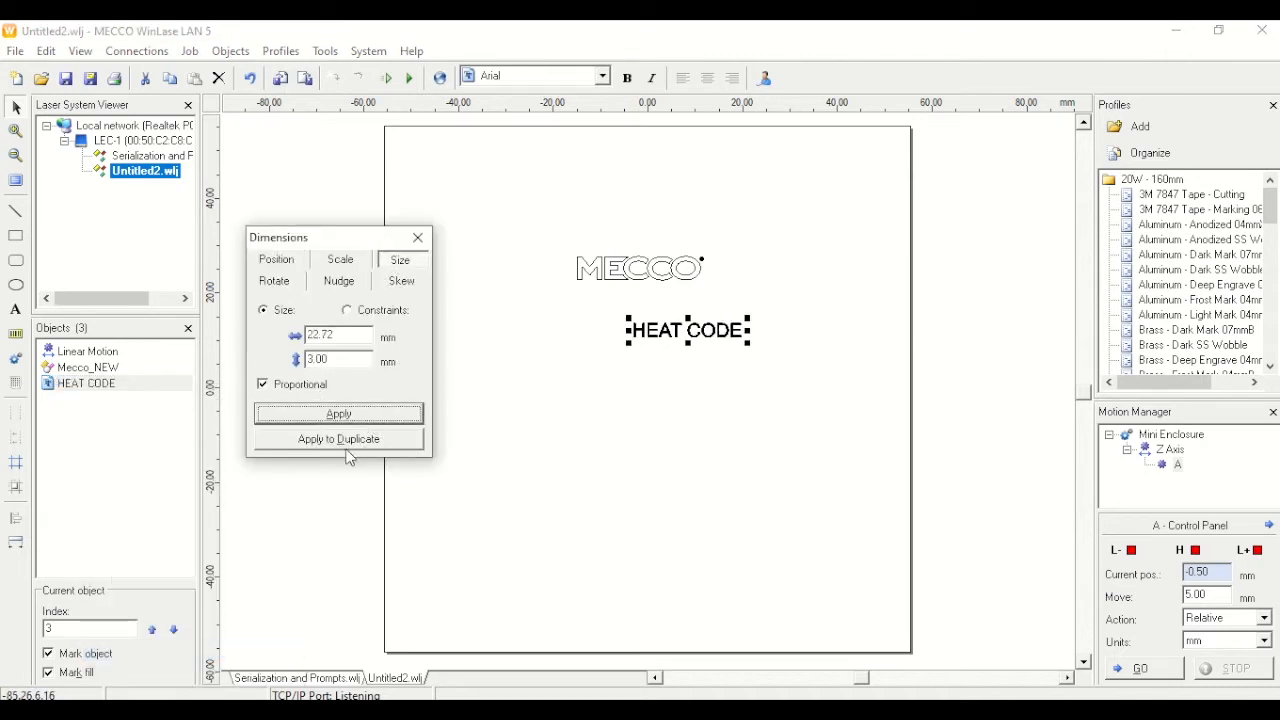
# - Move the HEAT CODE text directly beneath the MECCO logo and set its string rule to Supply string at start with centered justification
pyautogui.click(429, 247)
pyautogui.moveTo(645, 330); pyautogui.dragTo(557, 289)
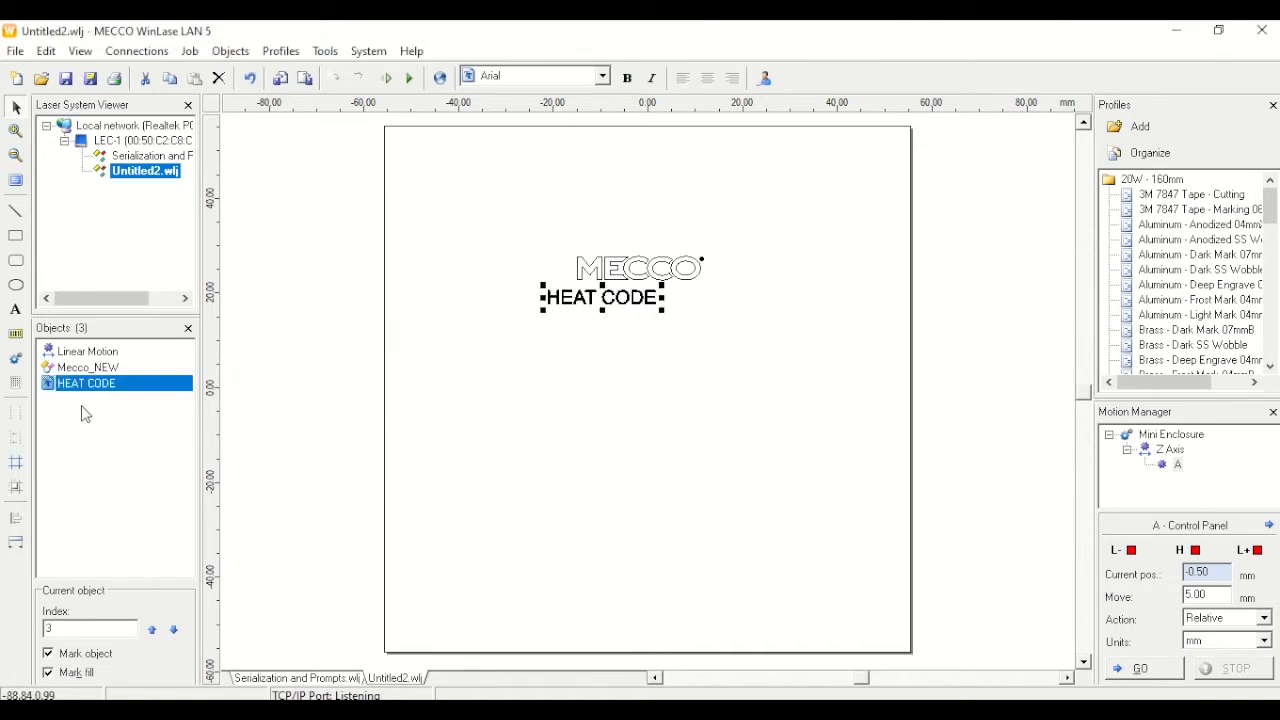
pyautogui.rightClick(100, 385)
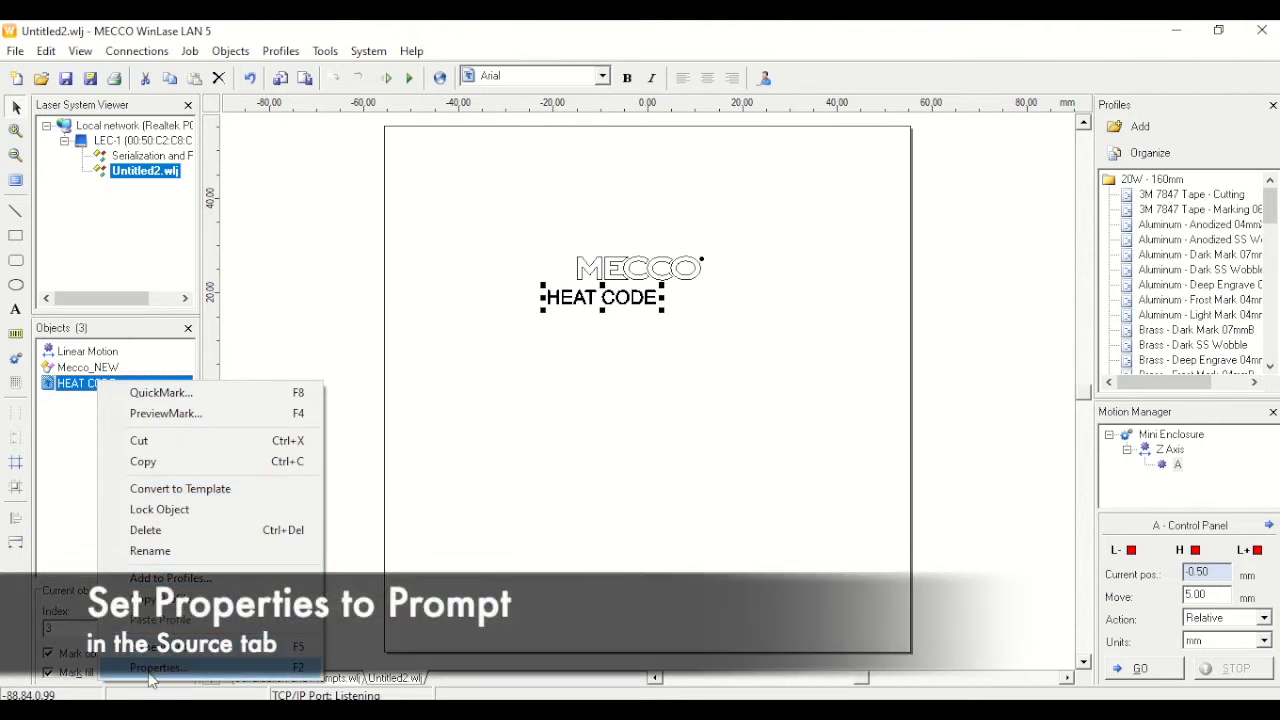
pyautogui.click(152, 670)
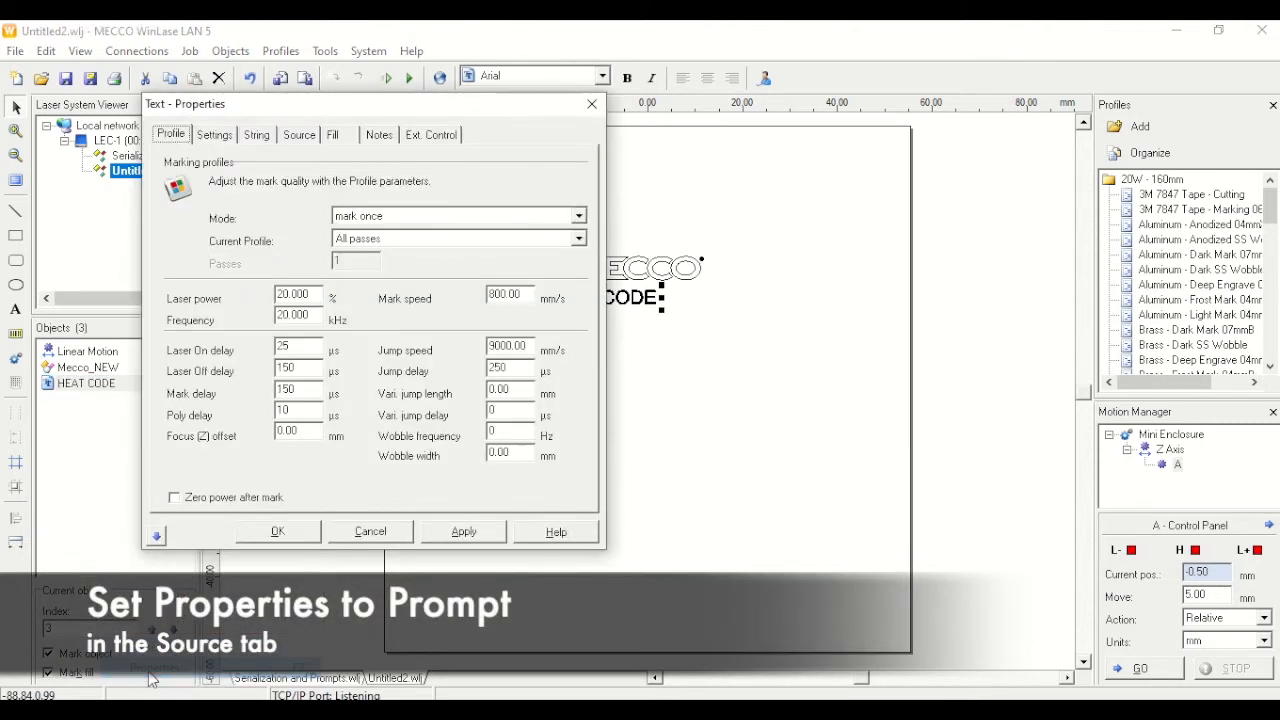
pyautogui.click(311, 142)
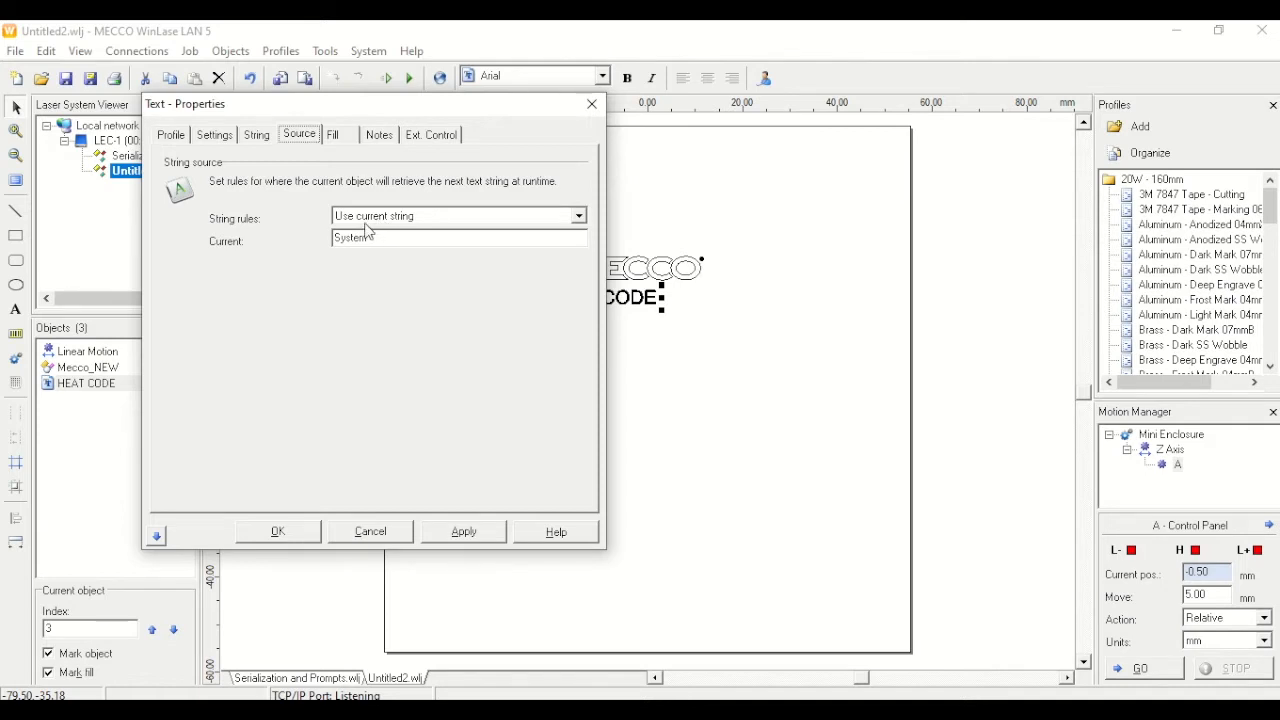
pyautogui.click(401, 216)
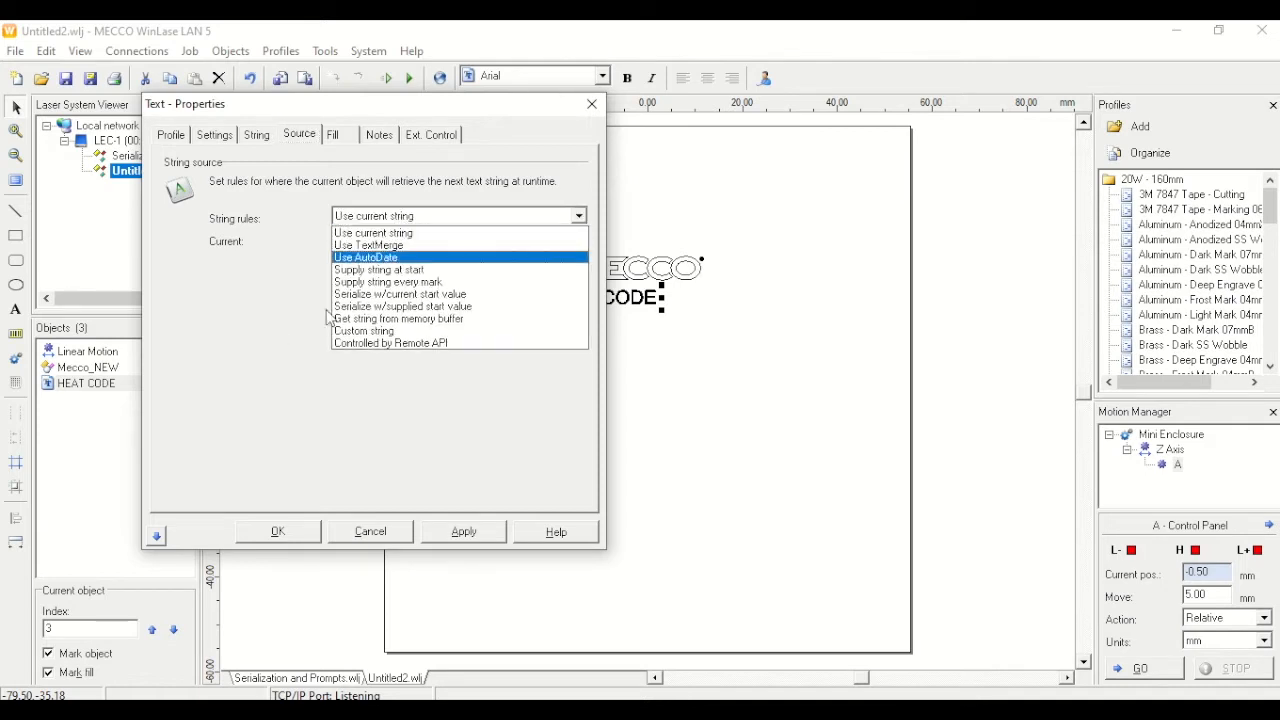
pyautogui.click(425, 270)
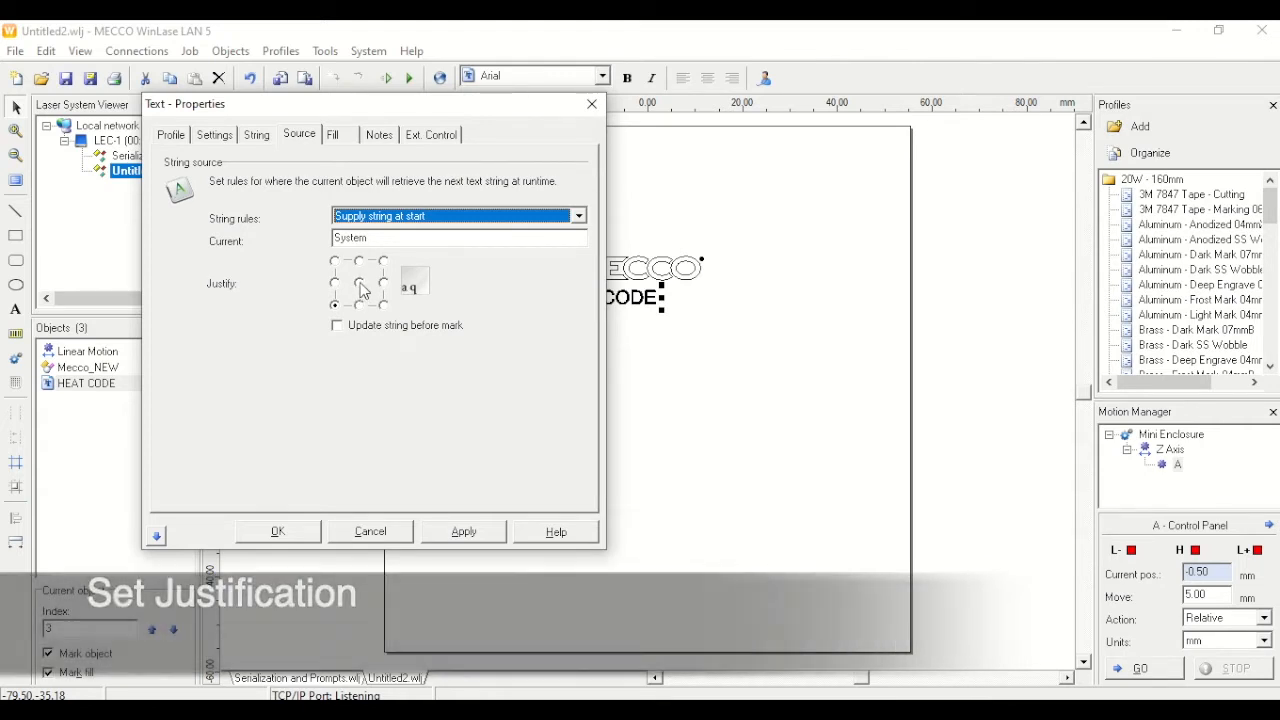
pyautogui.click(368, 284)
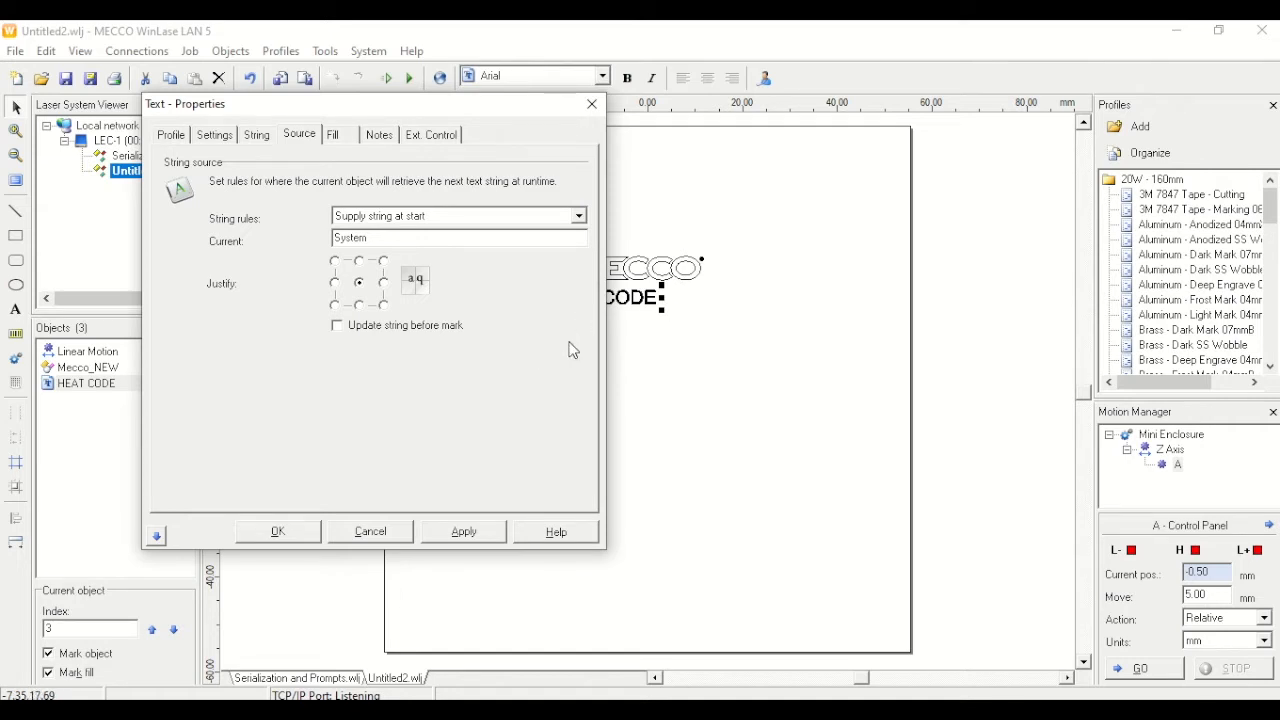
pyautogui.click(451, 541)
pyautogui.click(305, 540)
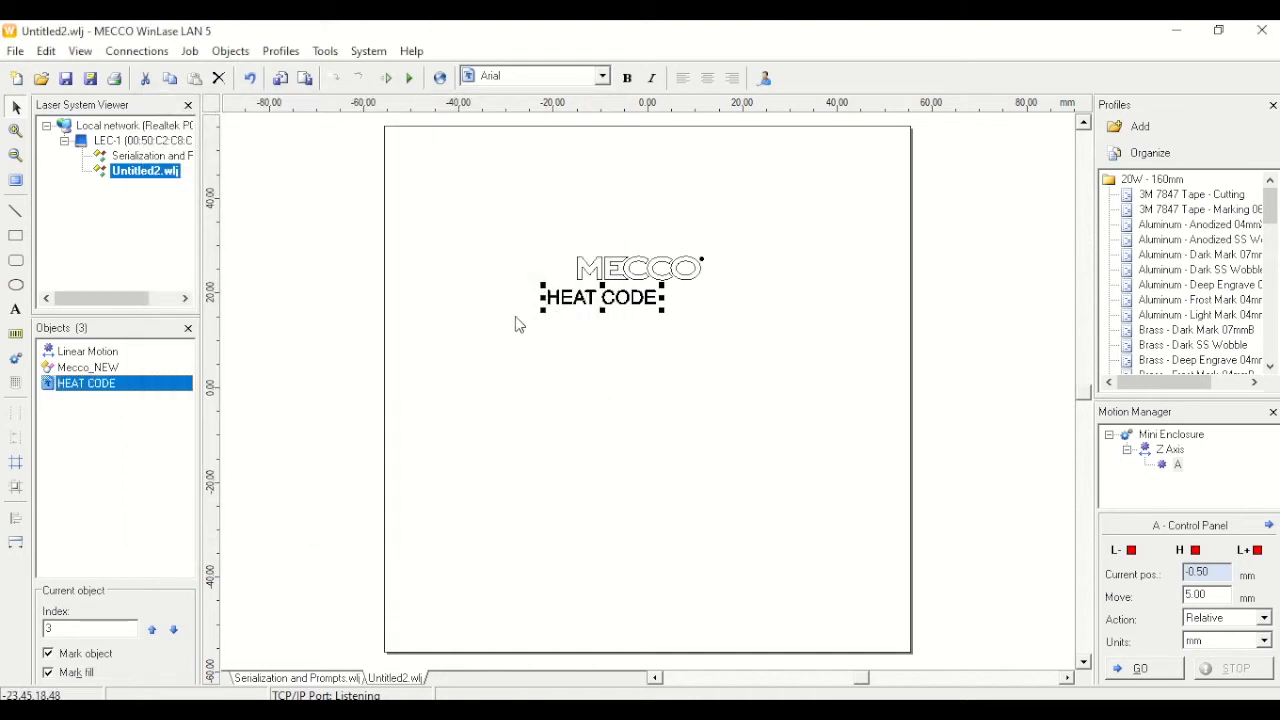
# - Add the Arial text "123456" to the job and rename its object SERIAL NUMBER
pyautogui.click(15, 309)
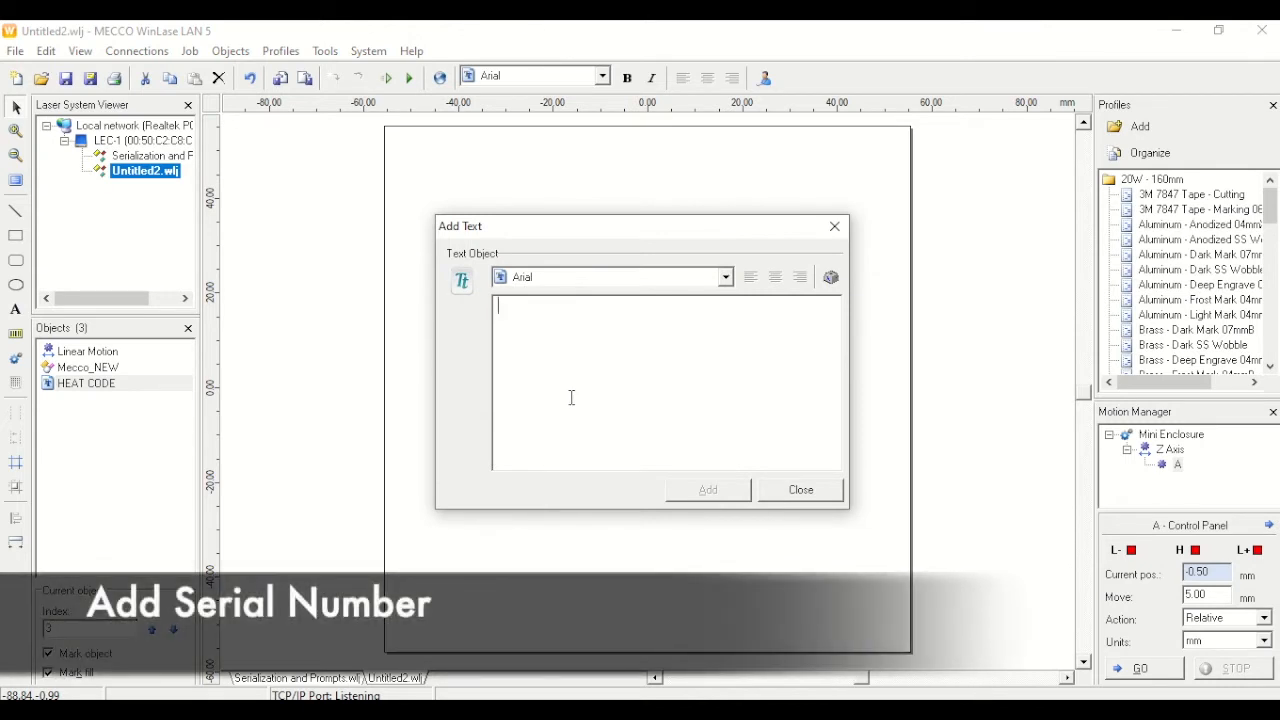
pyautogui.write('123456')
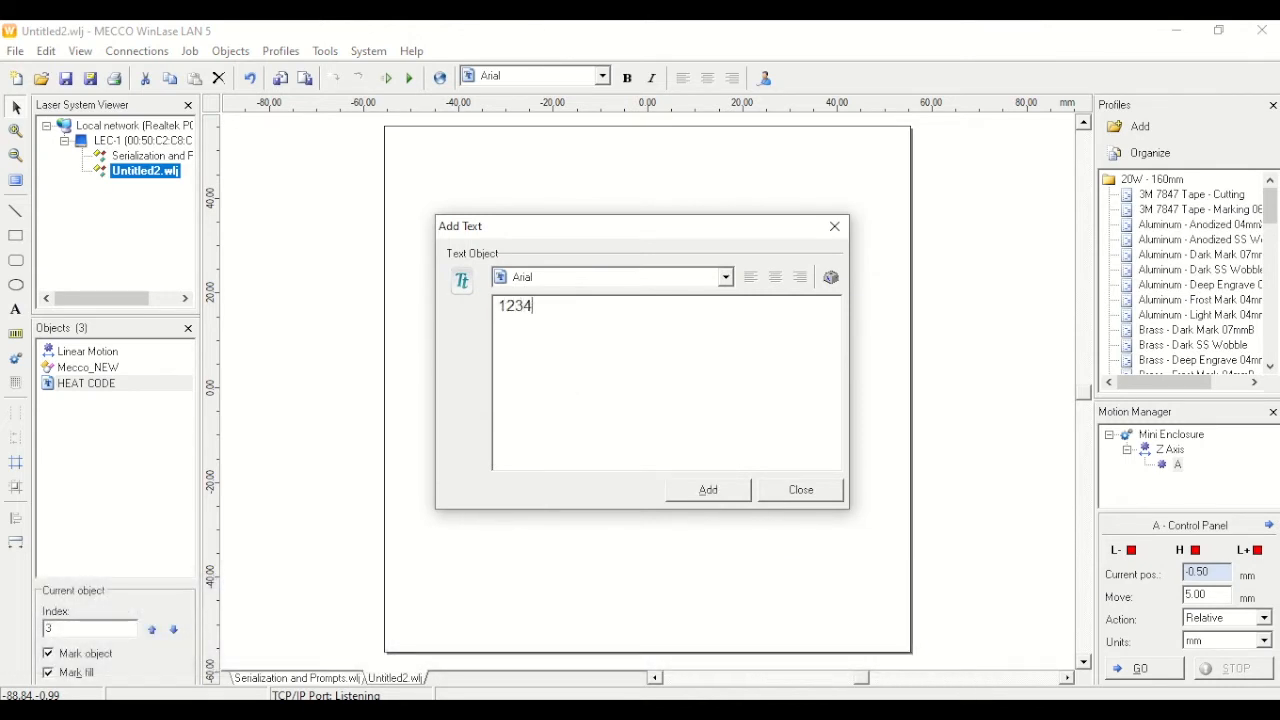
pyautogui.click(718, 499)
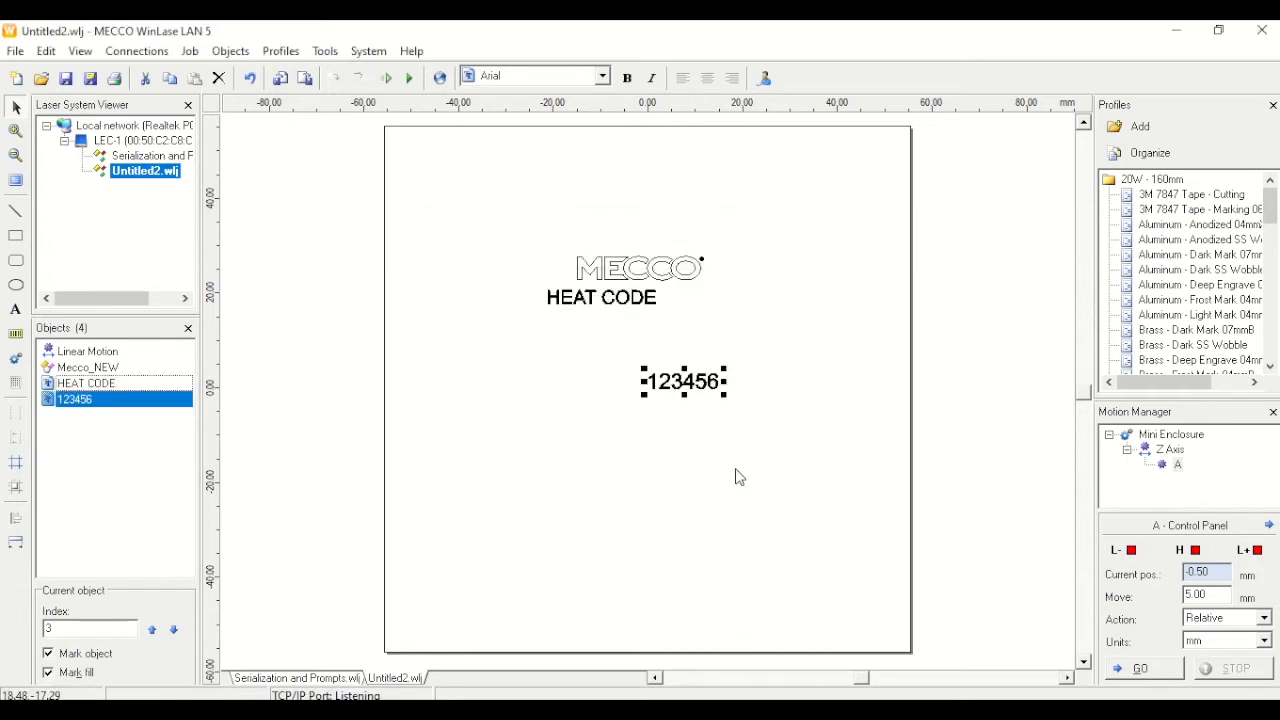
pyautogui.rightClick(76, 409)
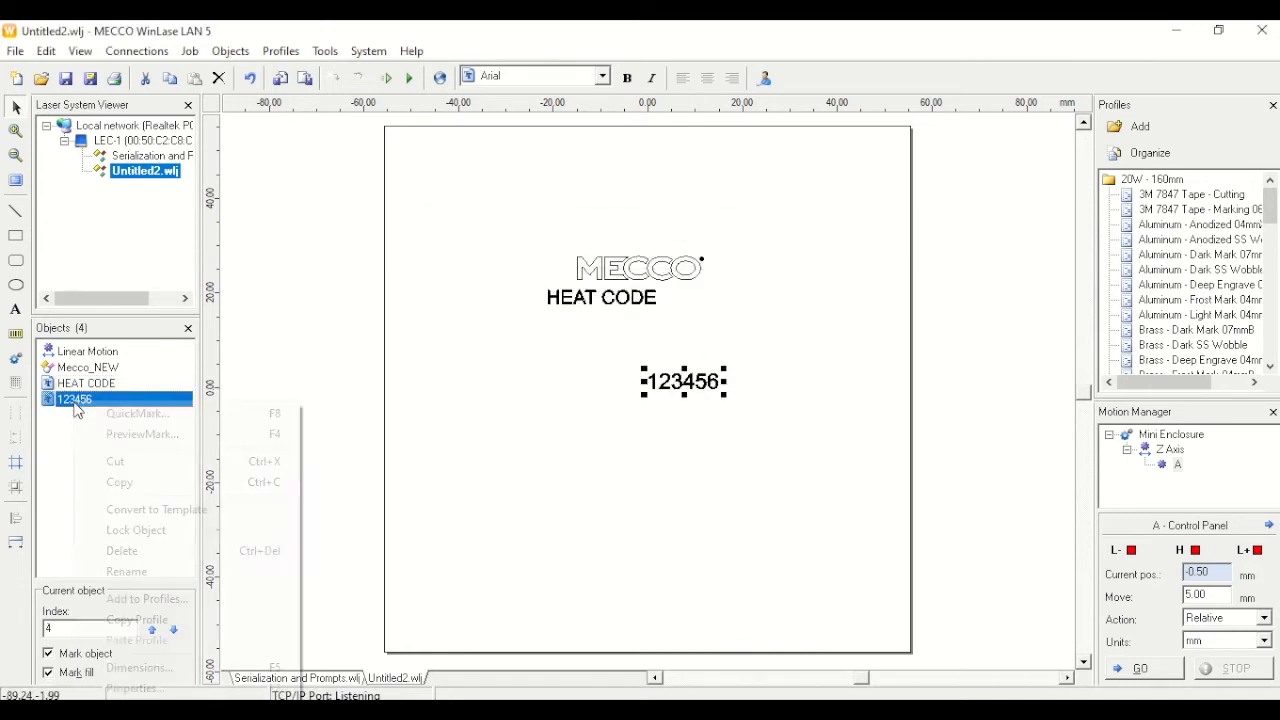
pyautogui.click(162, 572)
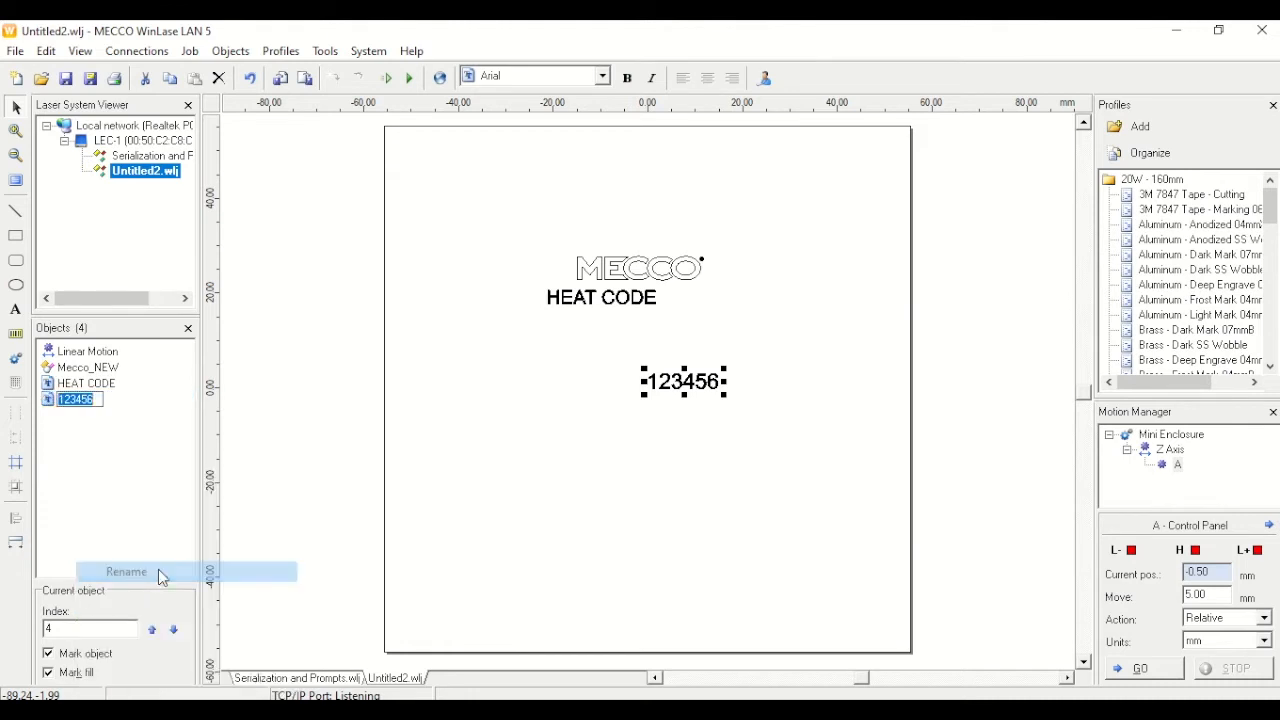
pyautogui.write('SERIAL NUMBER')
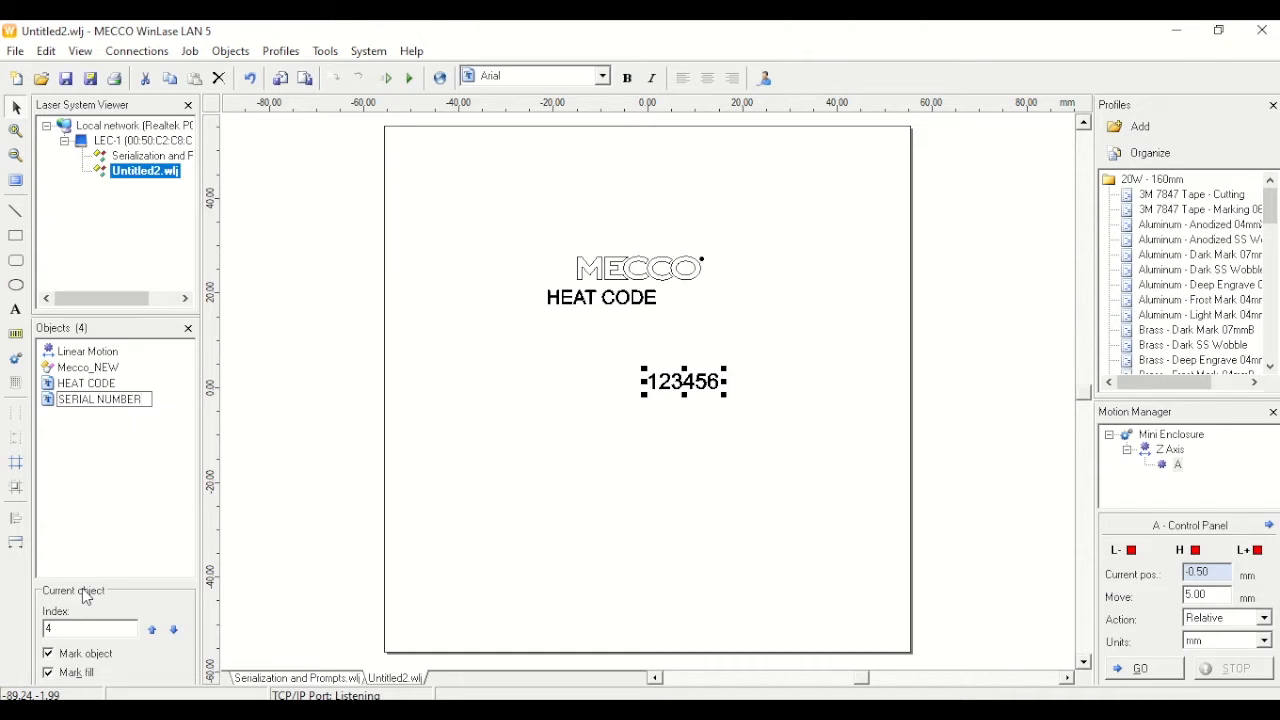
pyautogui.press('Return')
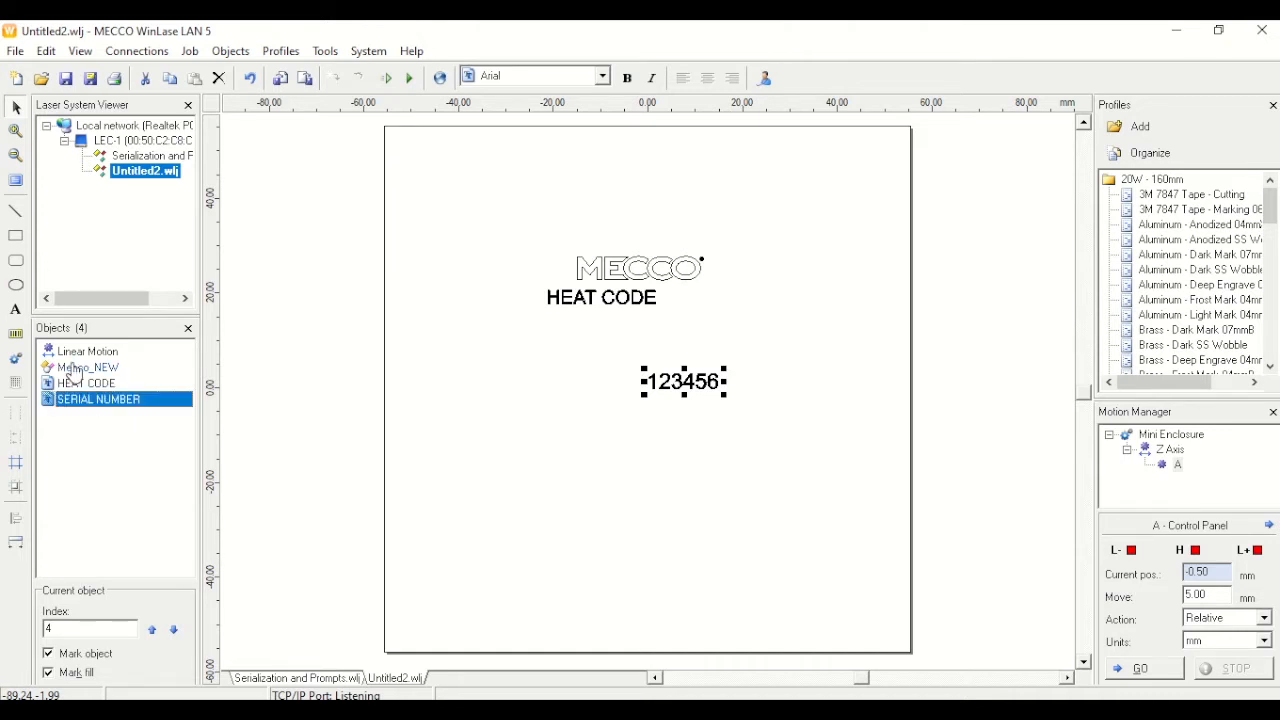
# - Set the SERIAL NUMBER string rule to Serialize w/supplied start value, with centered justification and an increment of 4
pyautogui.rightClick(73, 408)
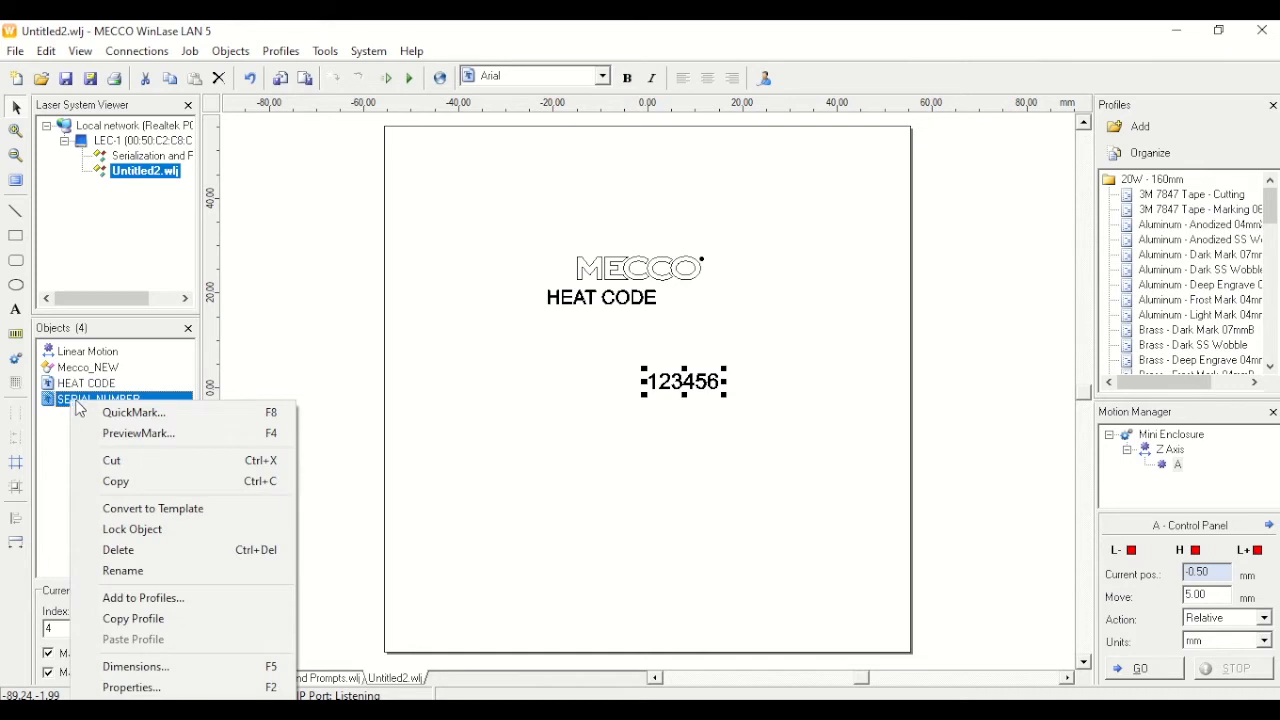
pyautogui.click(160, 689)
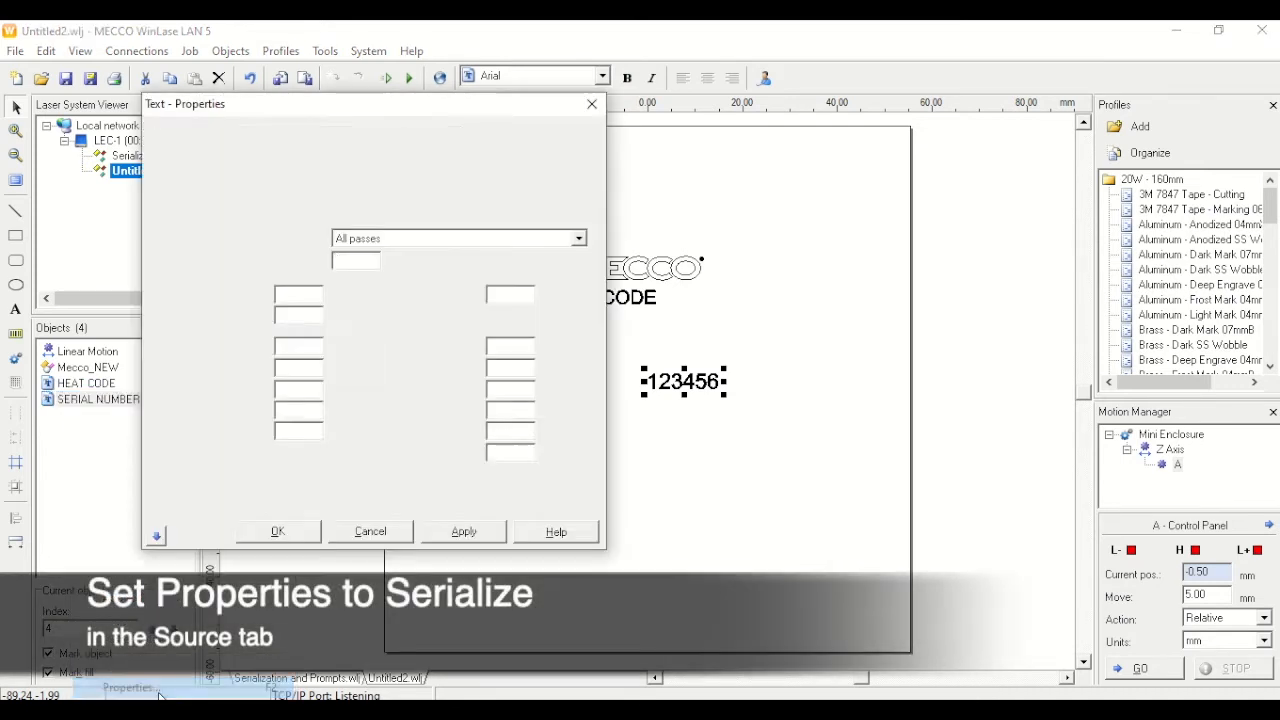
pyautogui.click(300, 135)
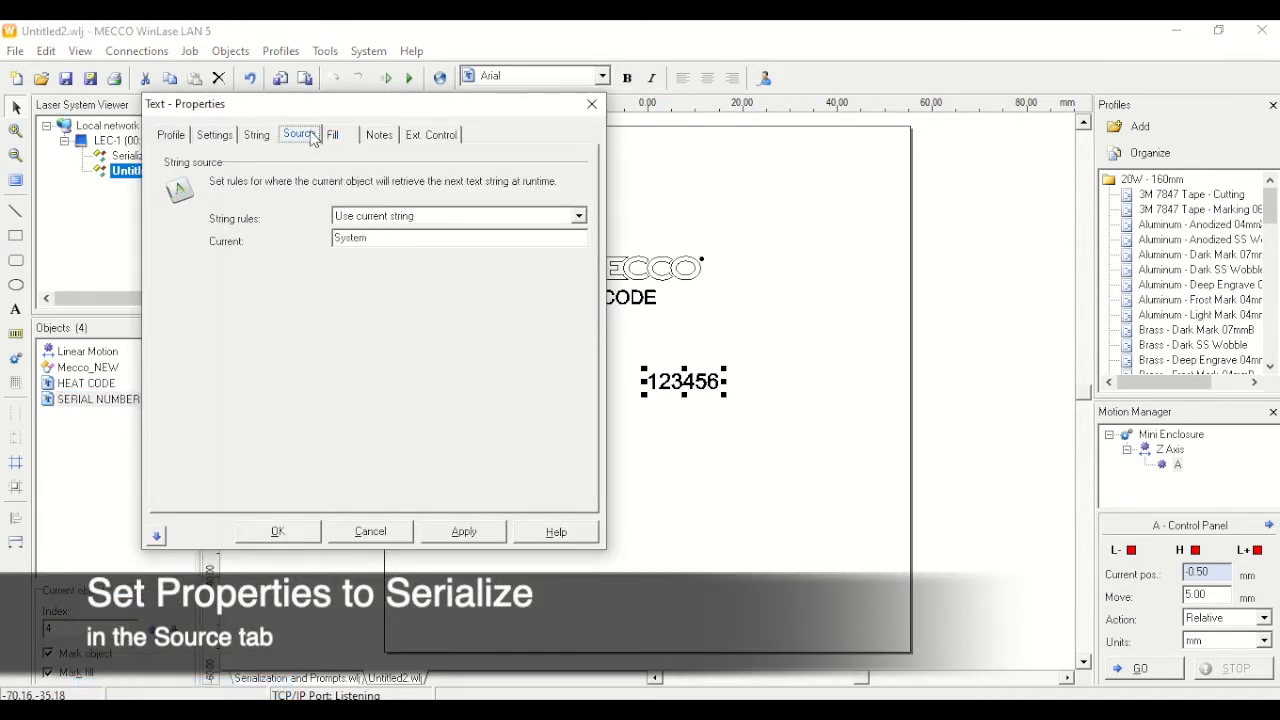
pyautogui.click(425, 224)
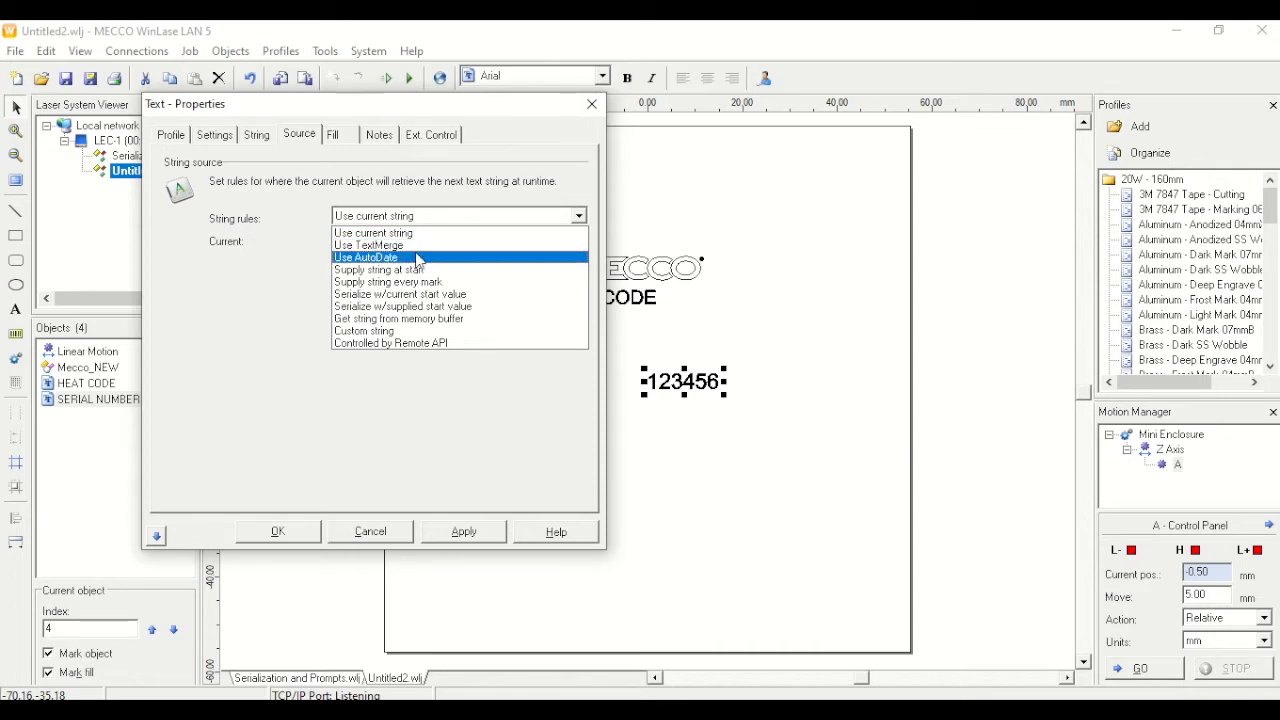
pyautogui.click(473, 311)
pyautogui.click(358, 284)
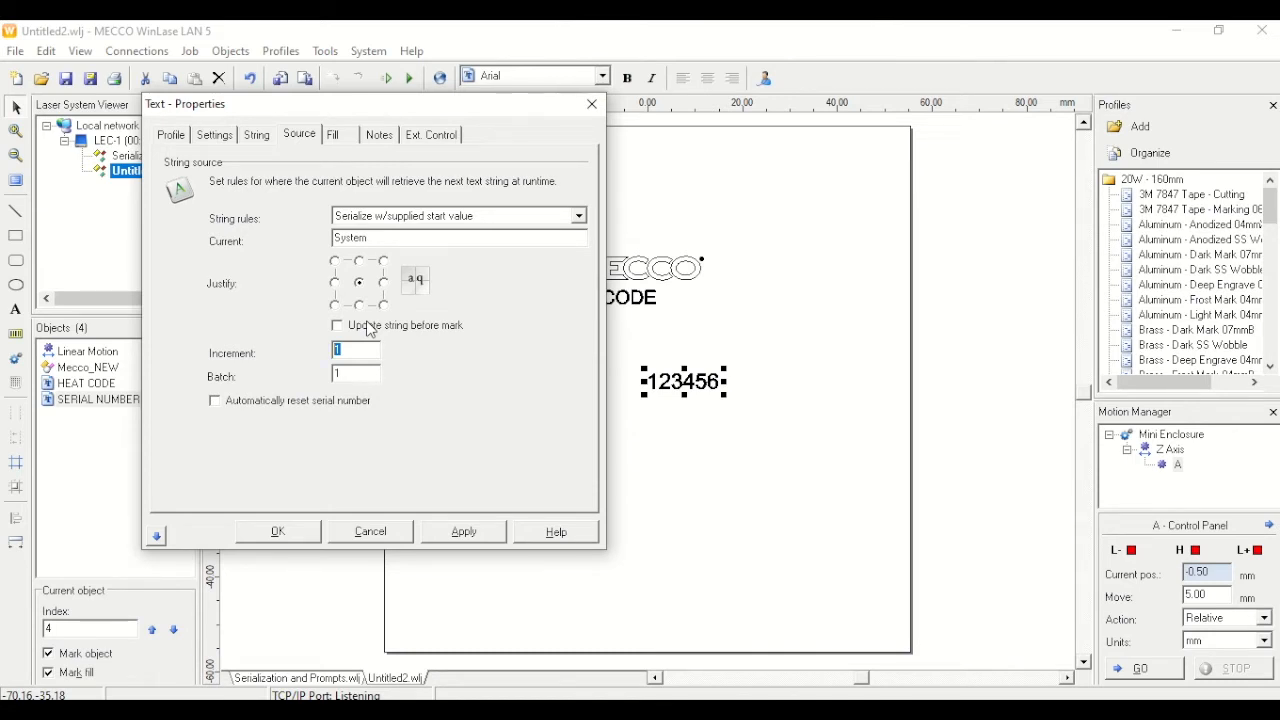
pyautogui.write('4')
pyautogui.click(475, 540)
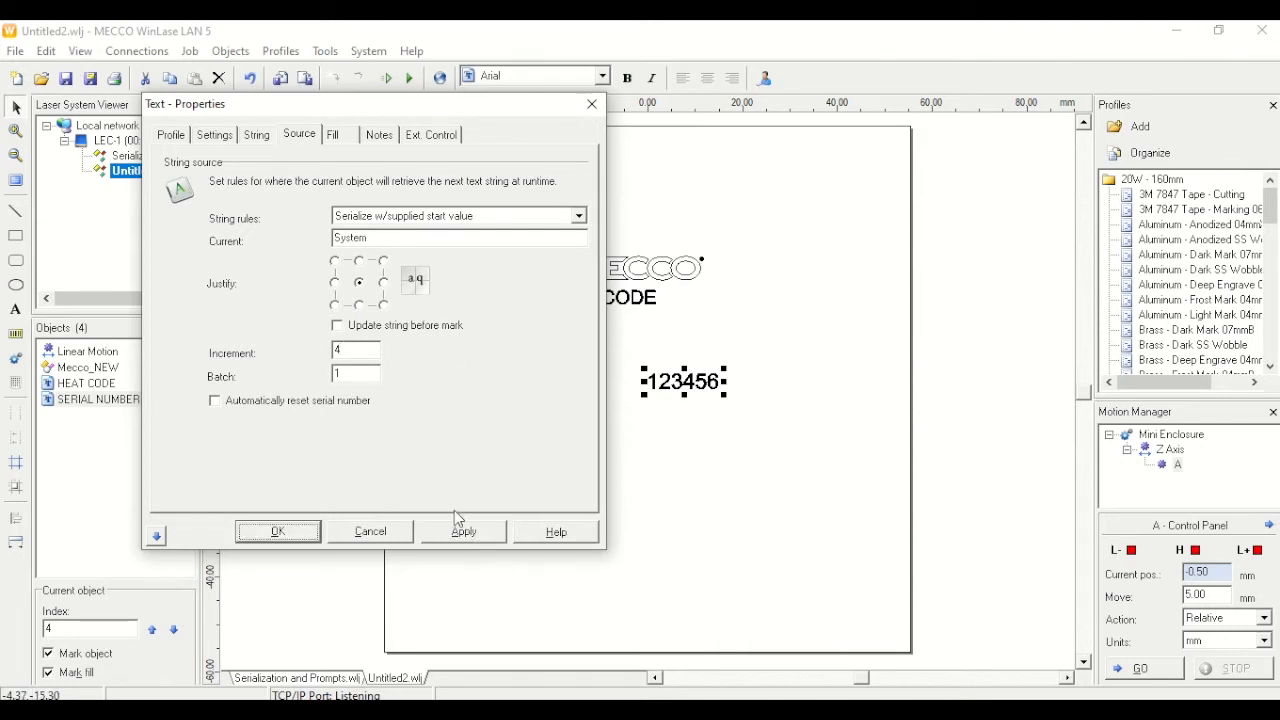
pyautogui.click(274, 535)
# - Move the SERIAL NUMBER text just below HEAT CODE and resize it proportionally to a height of 3 mm
pyautogui.moveTo(690, 377); pyautogui.dragTo(676, 314)
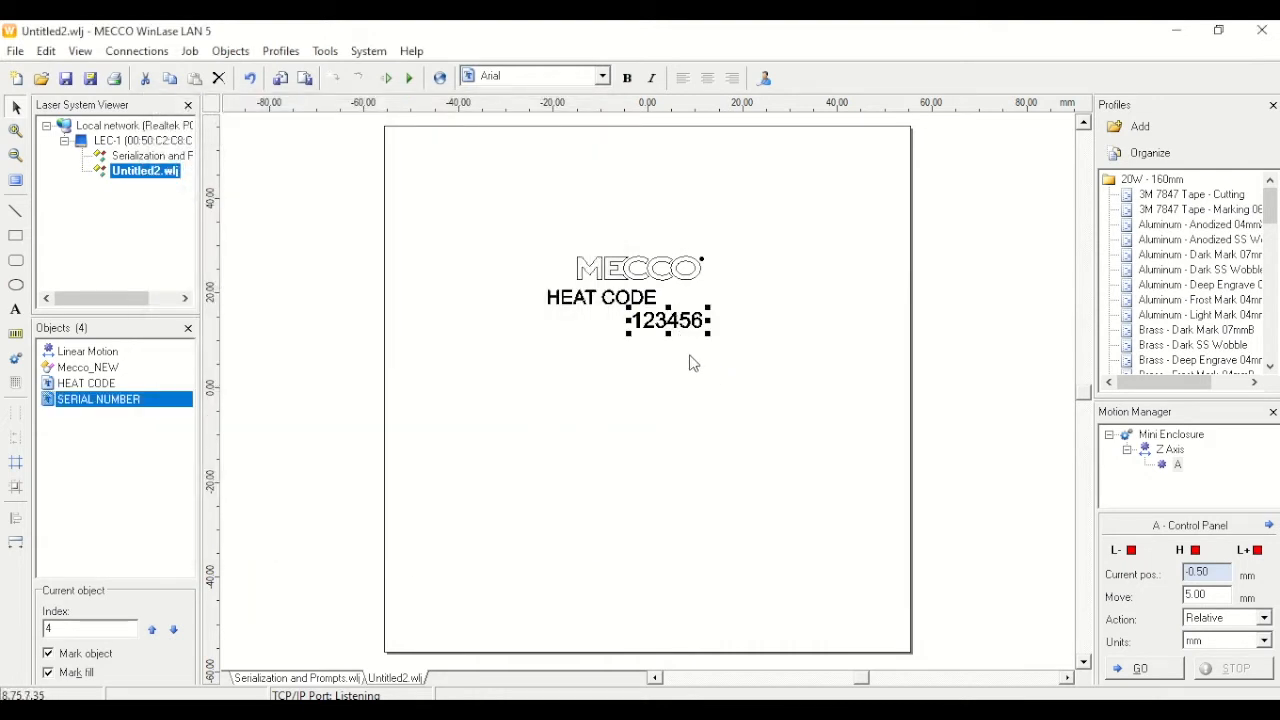
pyautogui.rightClick(134, 401)
pyautogui.click(200, 664)
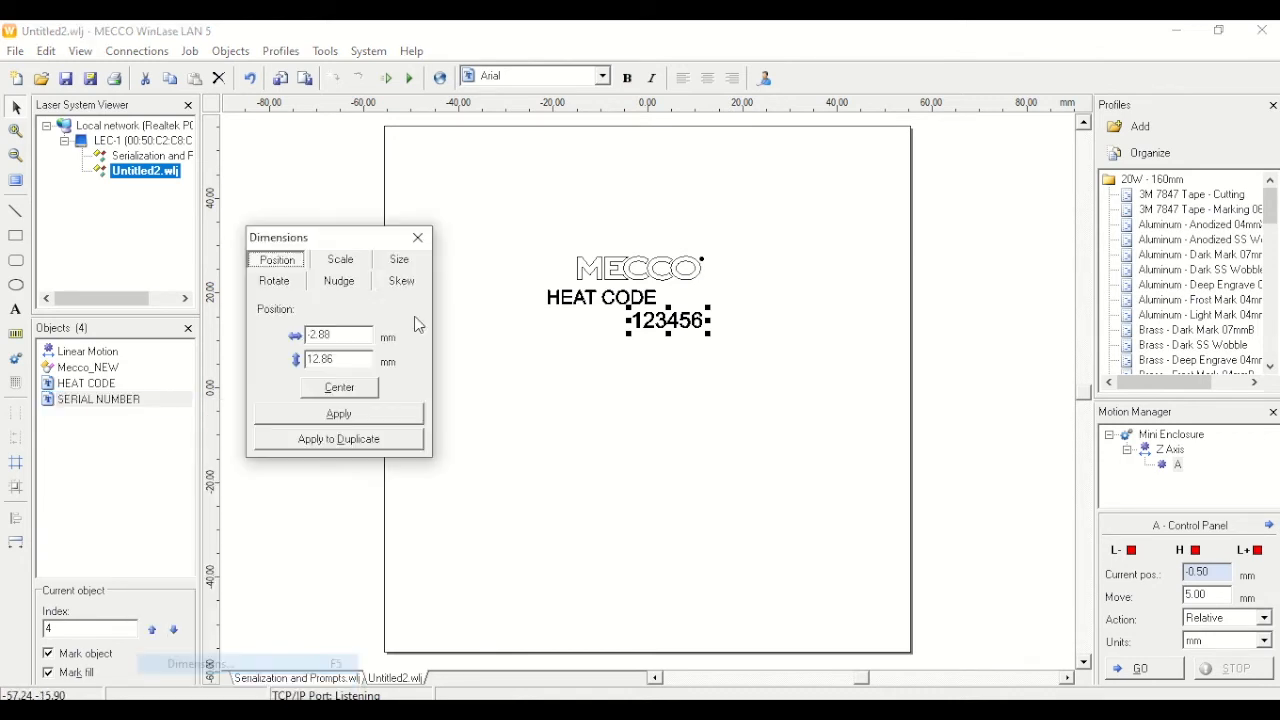
pyautogui.click(405, 261)
pyautogui.moveTo(345, 366); pyautogui.dragTo(288, 377)
pyautogui.write('3')
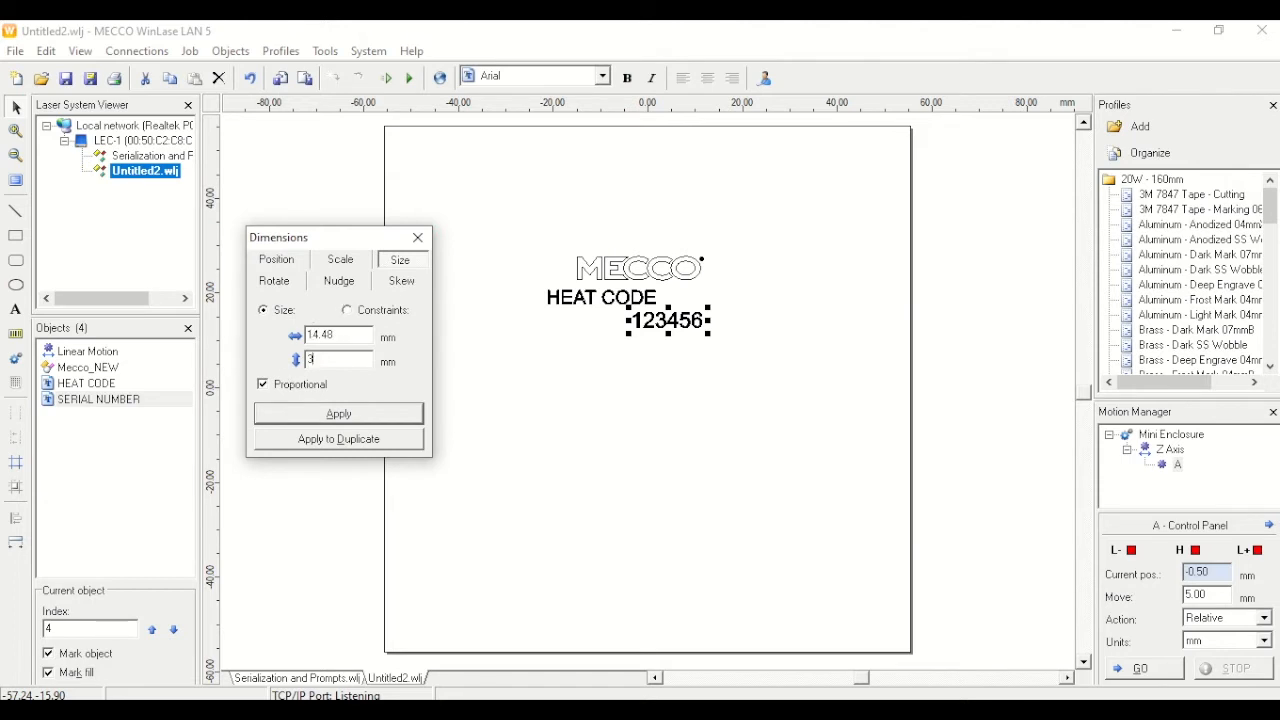
pyautogui.click(363, 421)
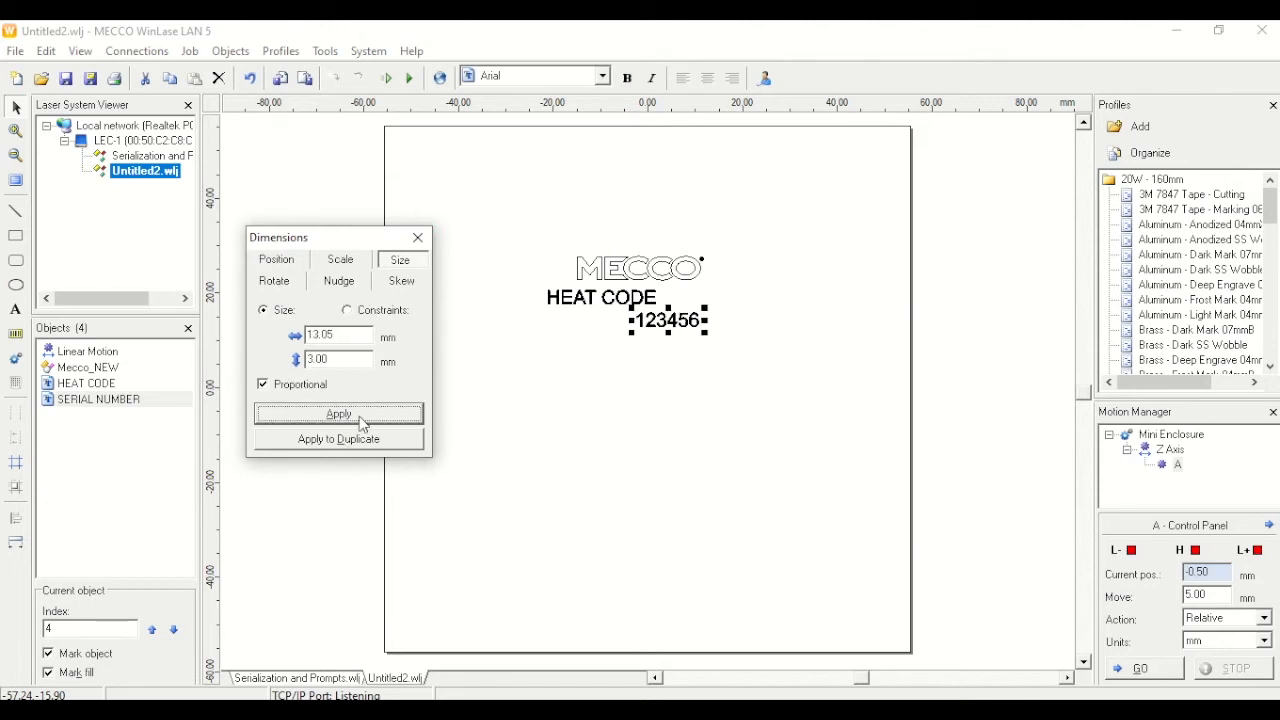
pyautogui.click(418, 238)
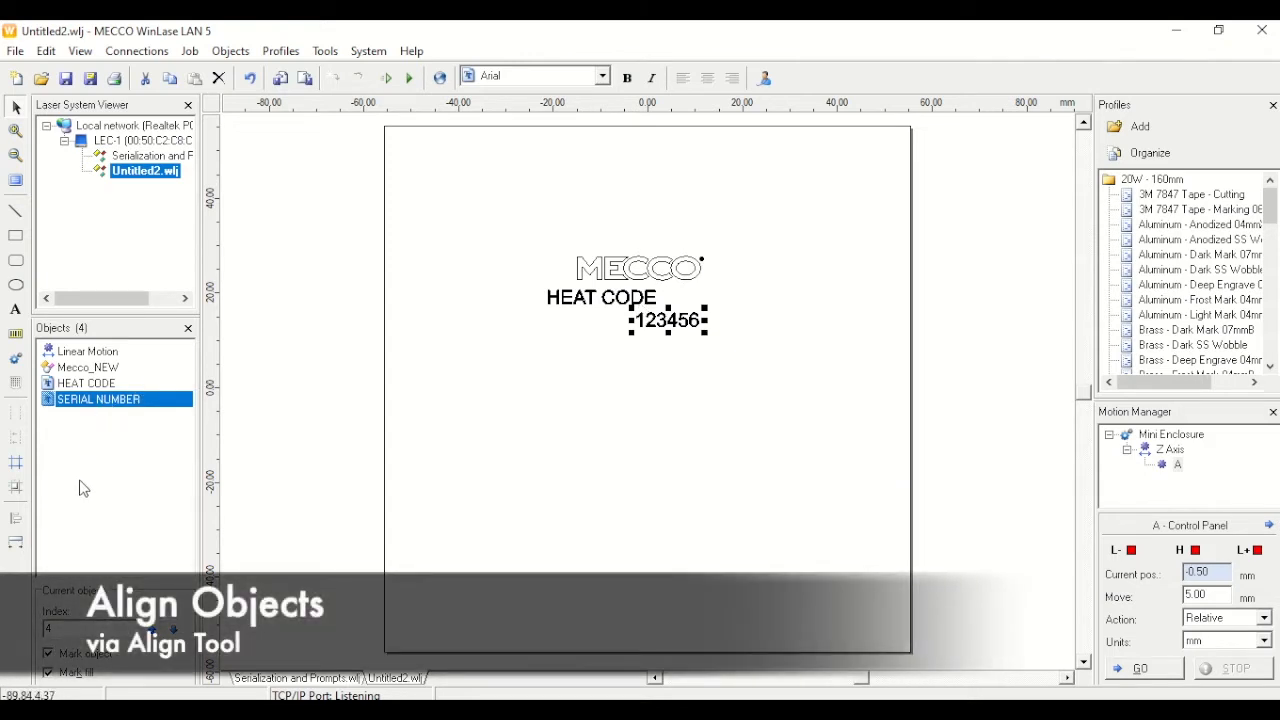
# - Align the Mecco_NEW logo, HEAT CODE and SERIAL NUMBER objects horizontally on their centers
pyautogui.keyDown('ctrl'); pyautogui.click(98, 385); pyautogui.keyUp('ctrl')
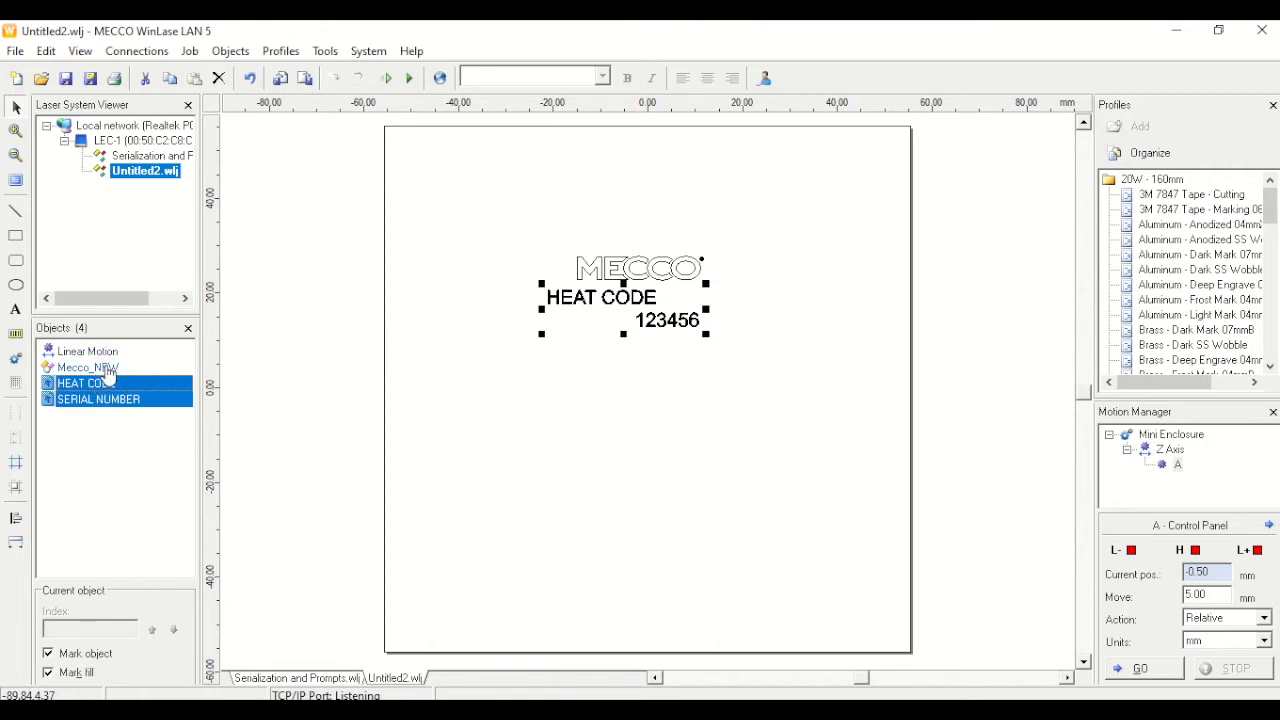
pyautogui.keyDown('ctrl'); pyautogui.click(108, 369); pyautogui.keyUp('ctrl')
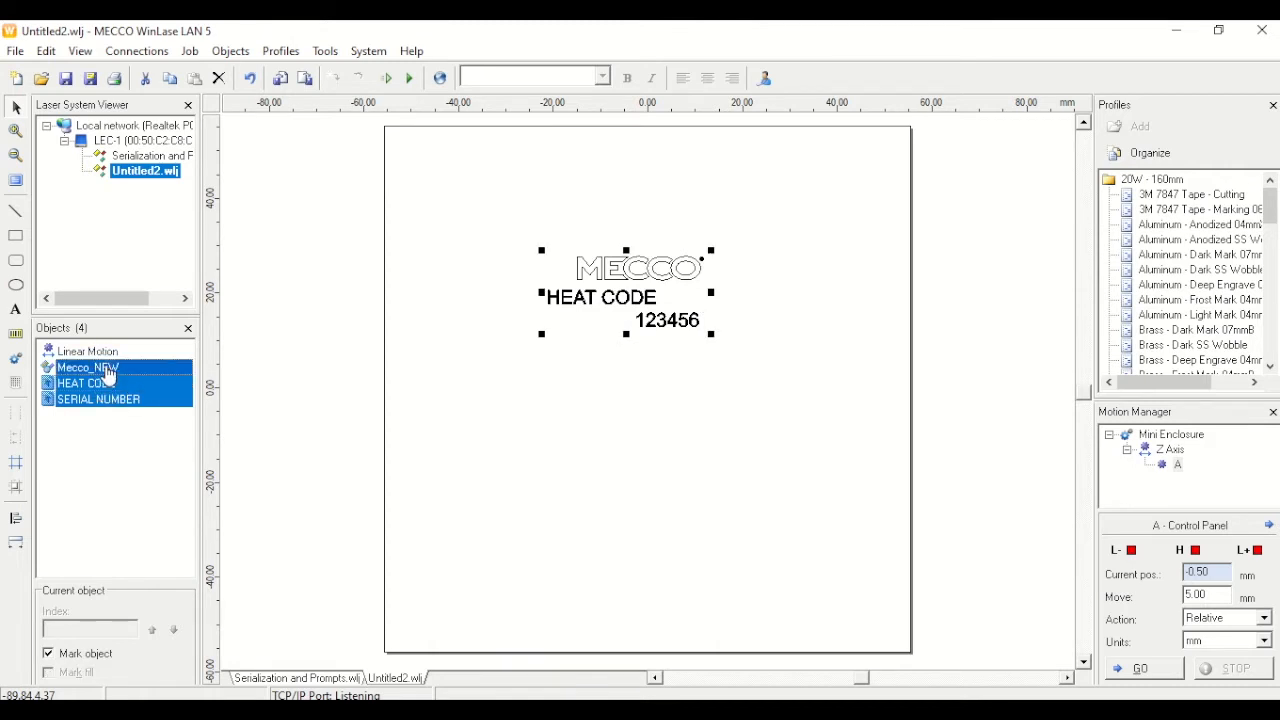
pyautogui.click(16, 521)
pyautogui.click(612, 301)
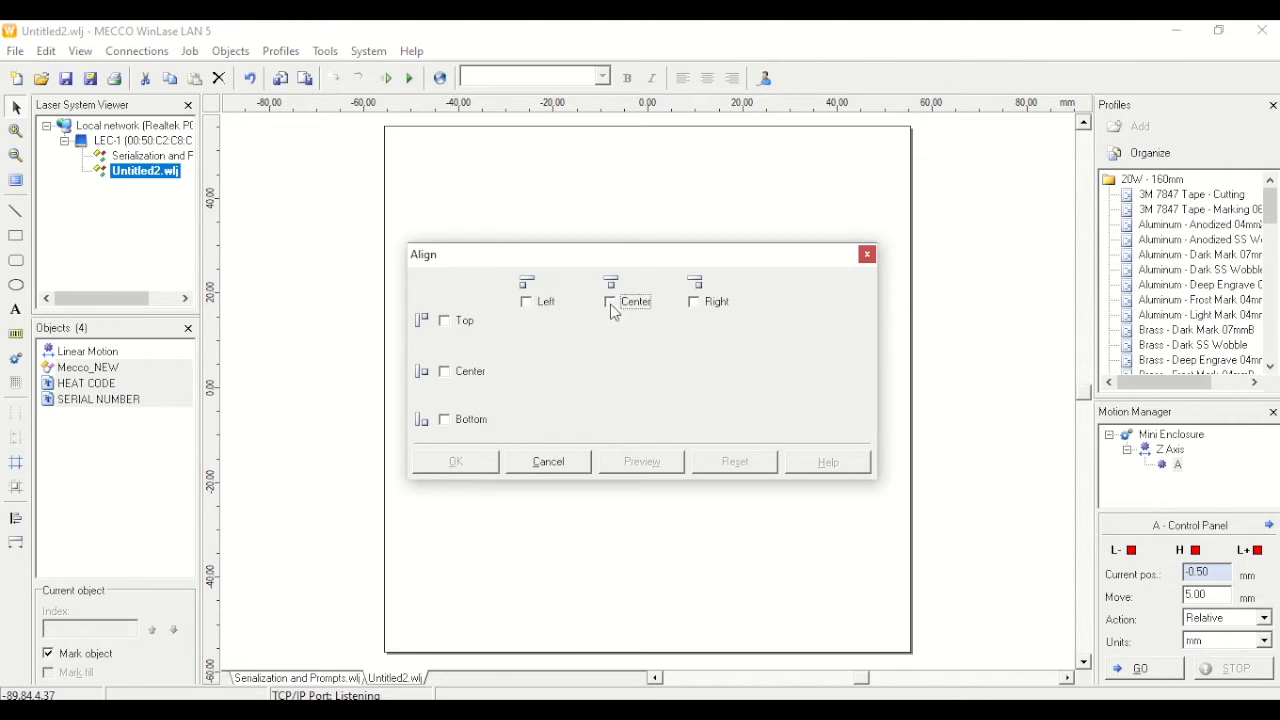
pyautogui.moveTo(642, 260); pyautogui.dragTo(648, 408)
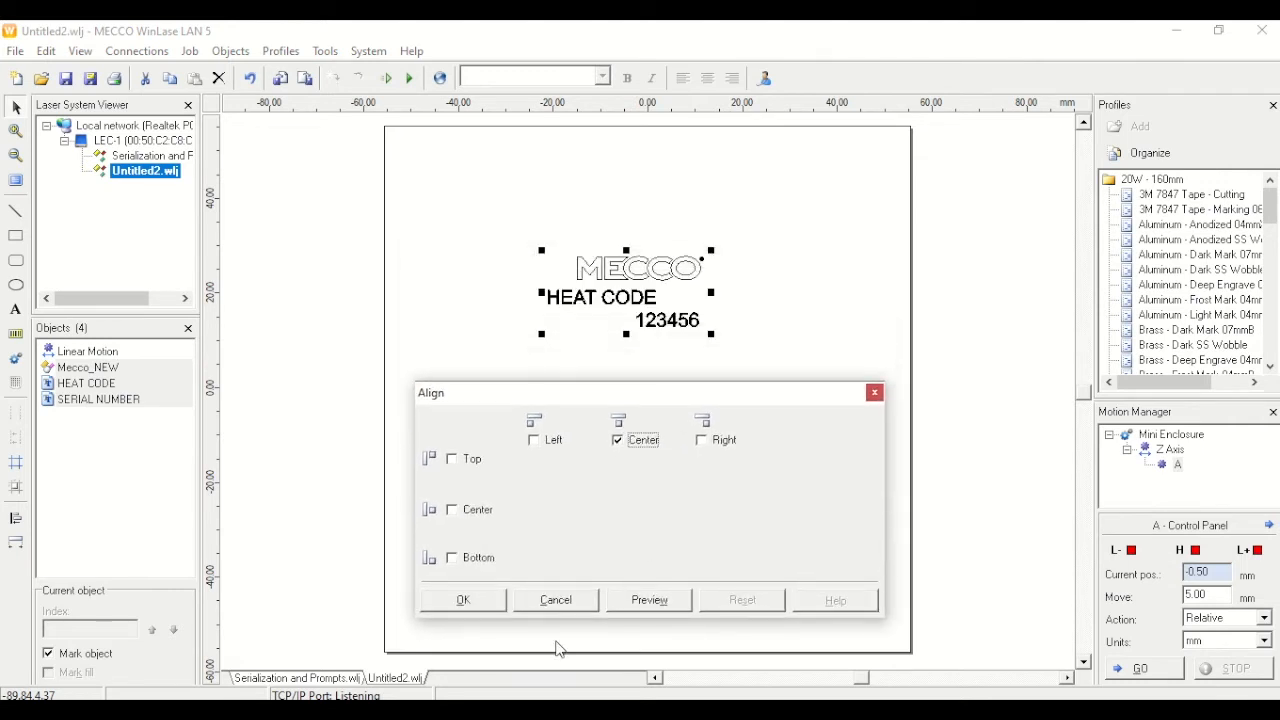
pyautogui.click(662, 602)
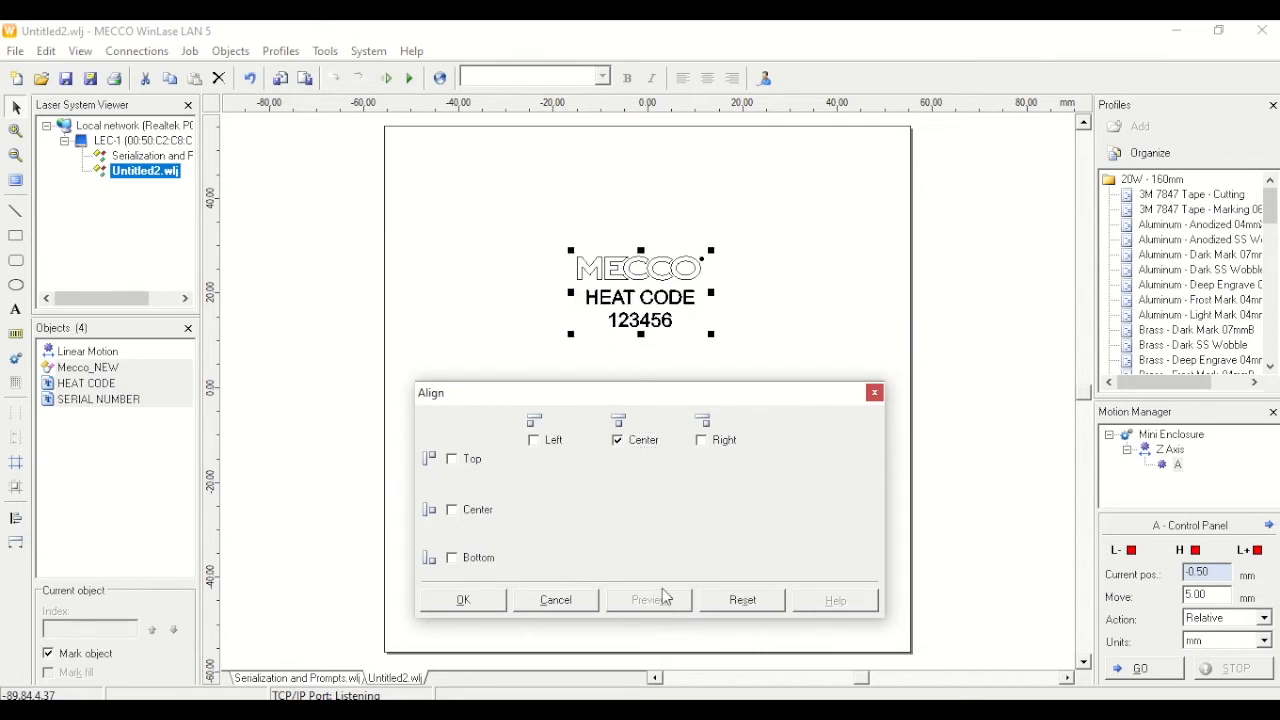
pyautogui.click(466, 601)
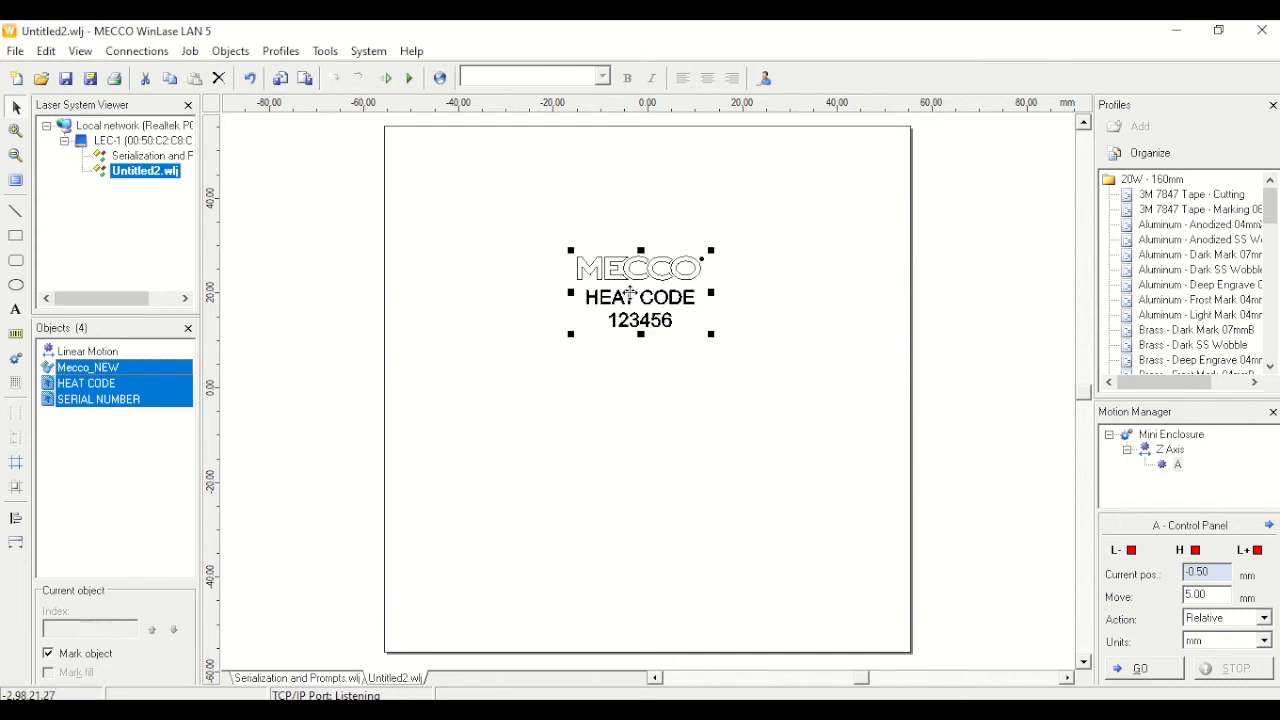
# - Move the aligned logo and texts together to about X -18, Y 26 mm in the marking field, and reselect all three objects
pyautogui.click(587, 288)
pyautogui.moveTo(564, 266); pyautogui.dragTo(486, 236)
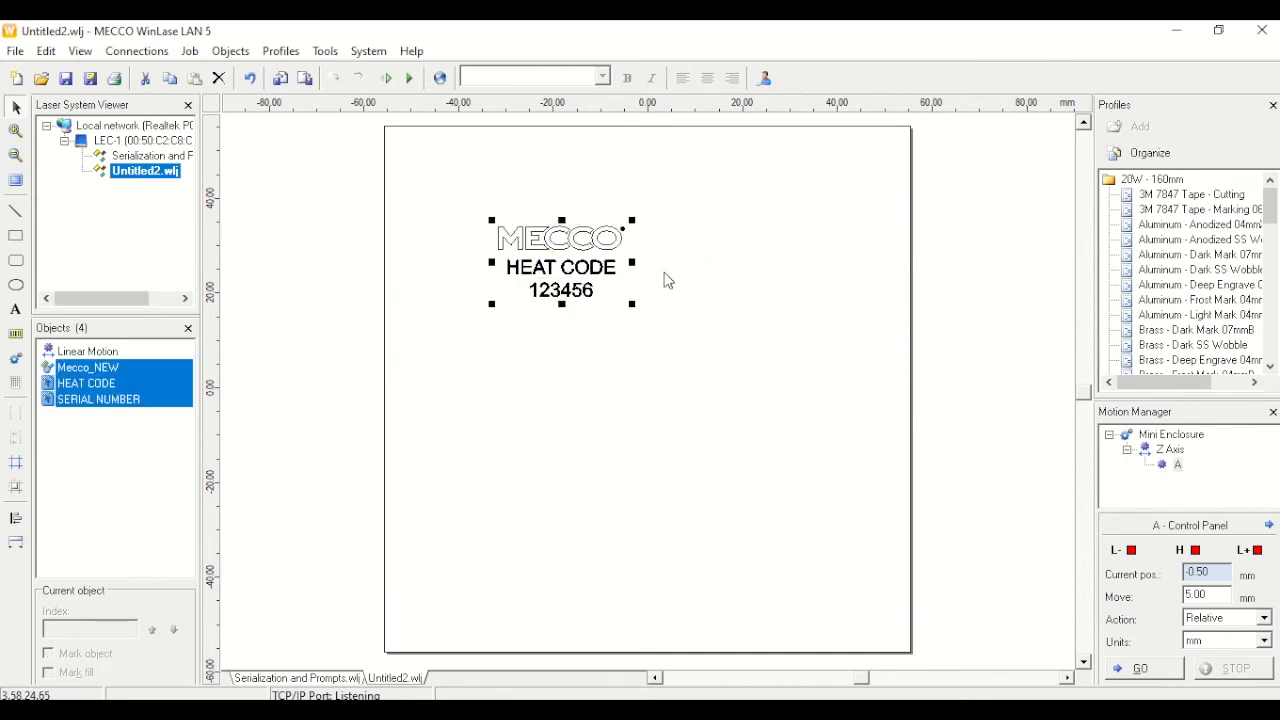
pyautogui.click(666, 277)
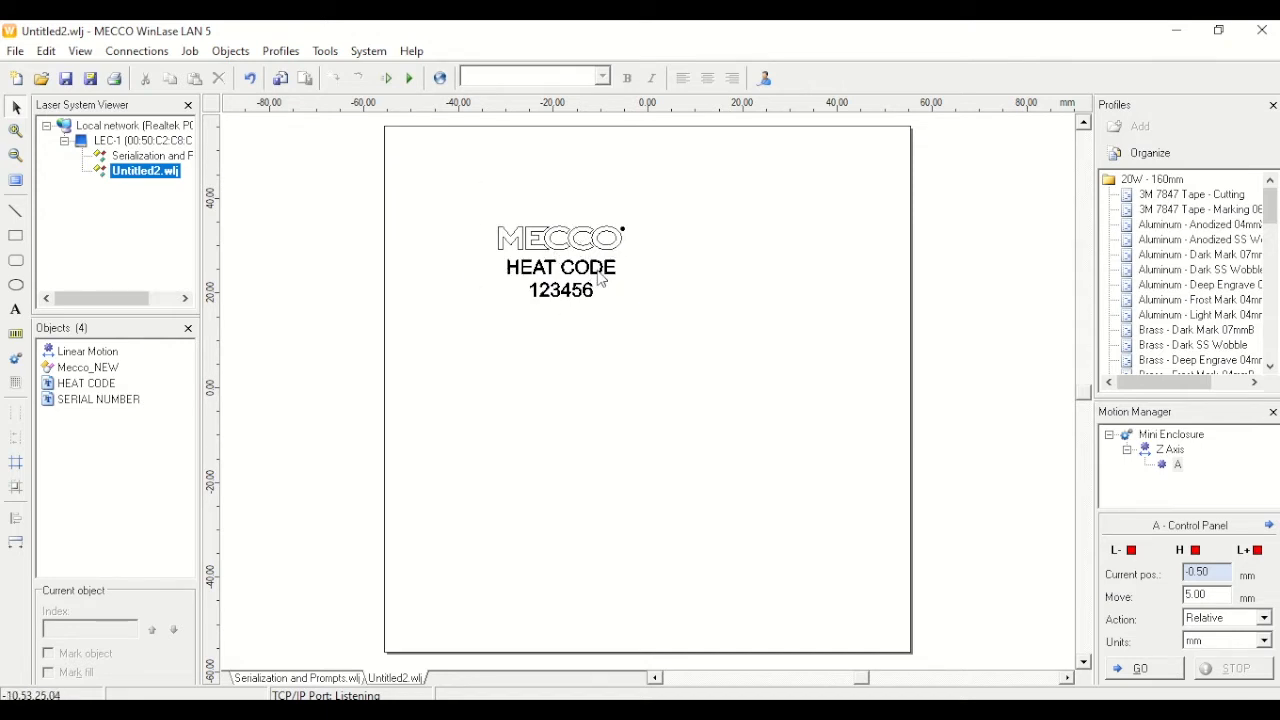
pyautogui.moveTo(473, 174); pyautogui.dragTo(675, 347)
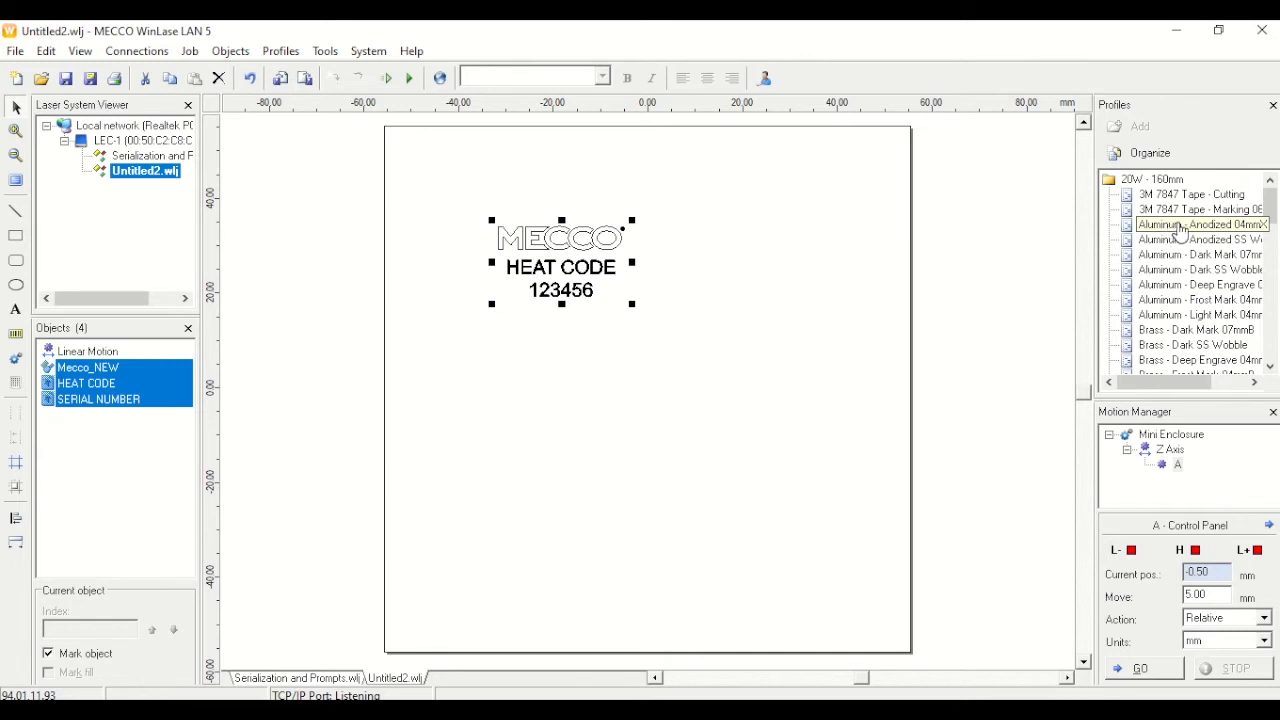
# - Apply the Aluminum - Anodized 04mm profile from the 20W - 160mm set to the selected logo and text group, overwriting existing profiles
pyautogui.rightClick(1182, 232)
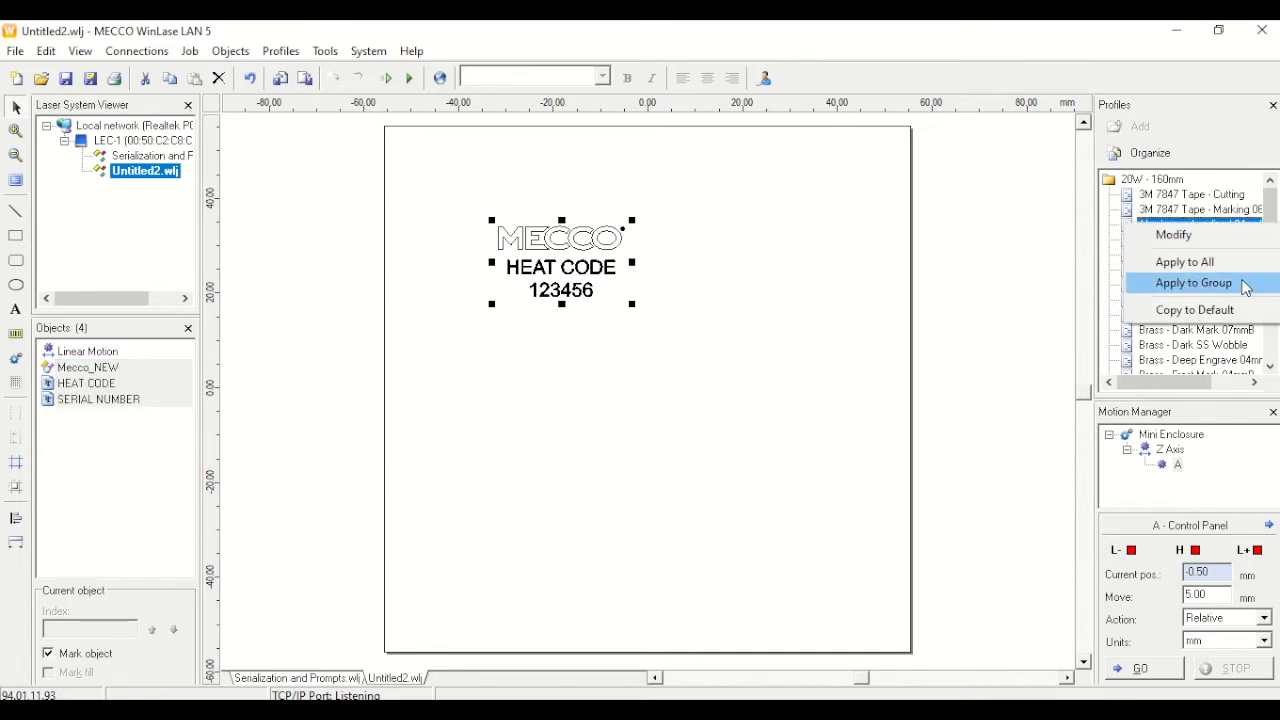
pyautogui.click(1247, 287)
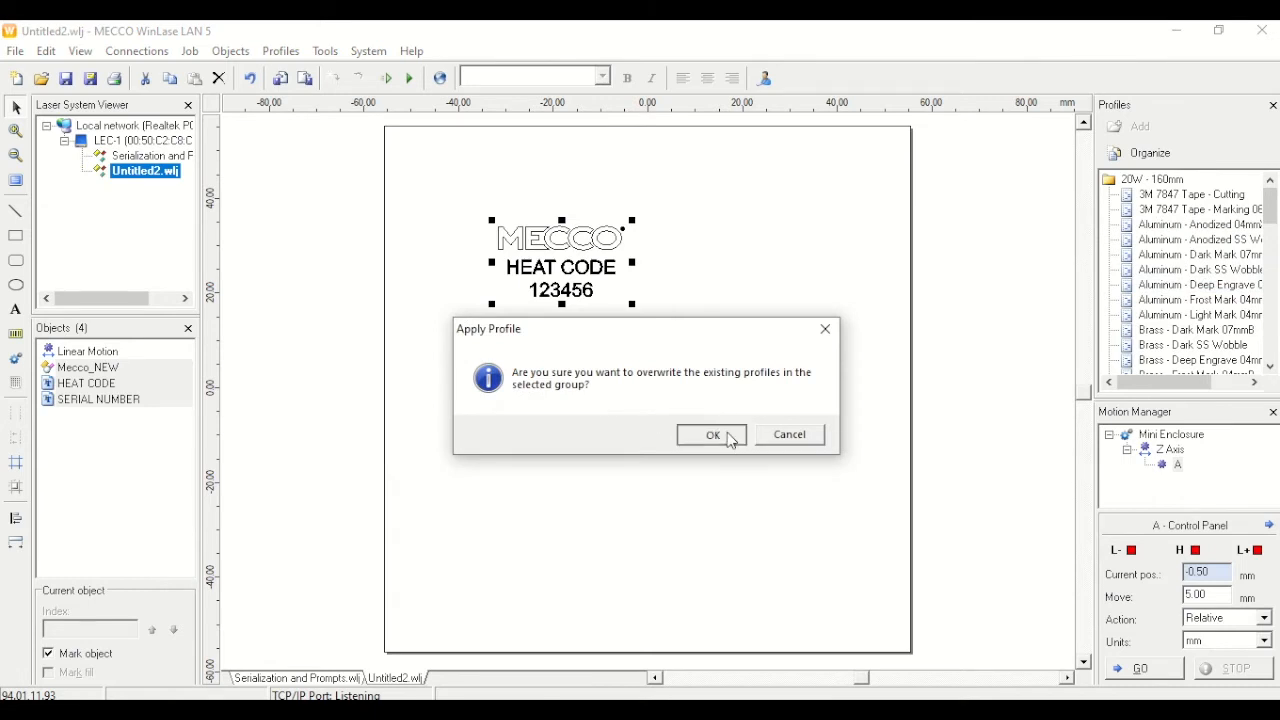
pyautogui.click(711, 436)
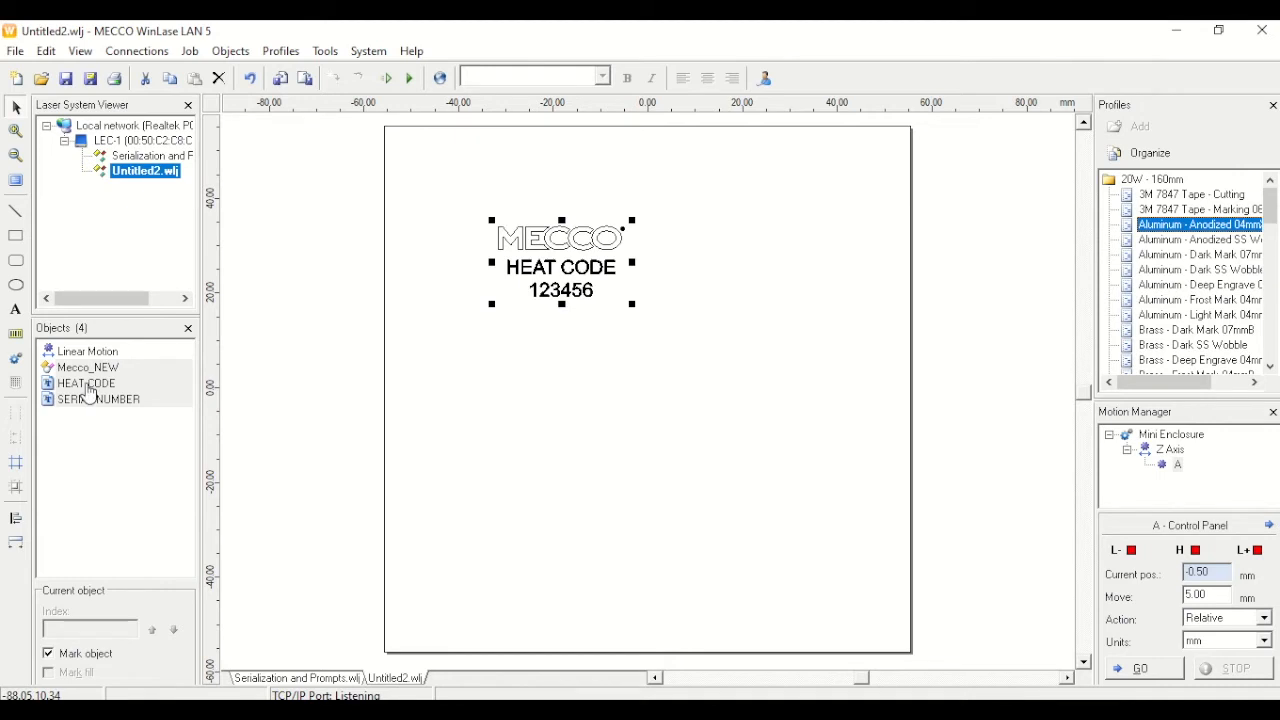
# - Add fill to closed paths for the logo, HEAT CODE and SERIAL NUMBER group, with a fill spacing of 0.04 mm
pyautogui.rightClick(99, 378)
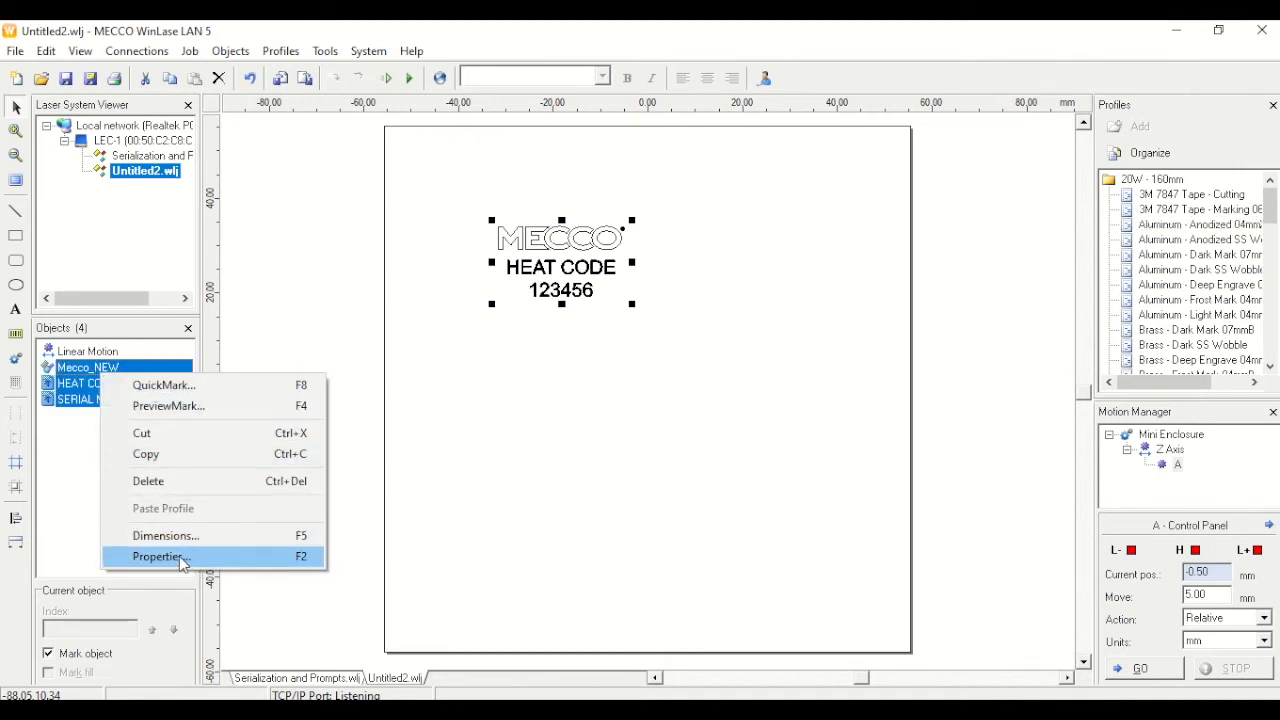
pyautogui.click(184, 557)
pyautogui.click(222, 137)
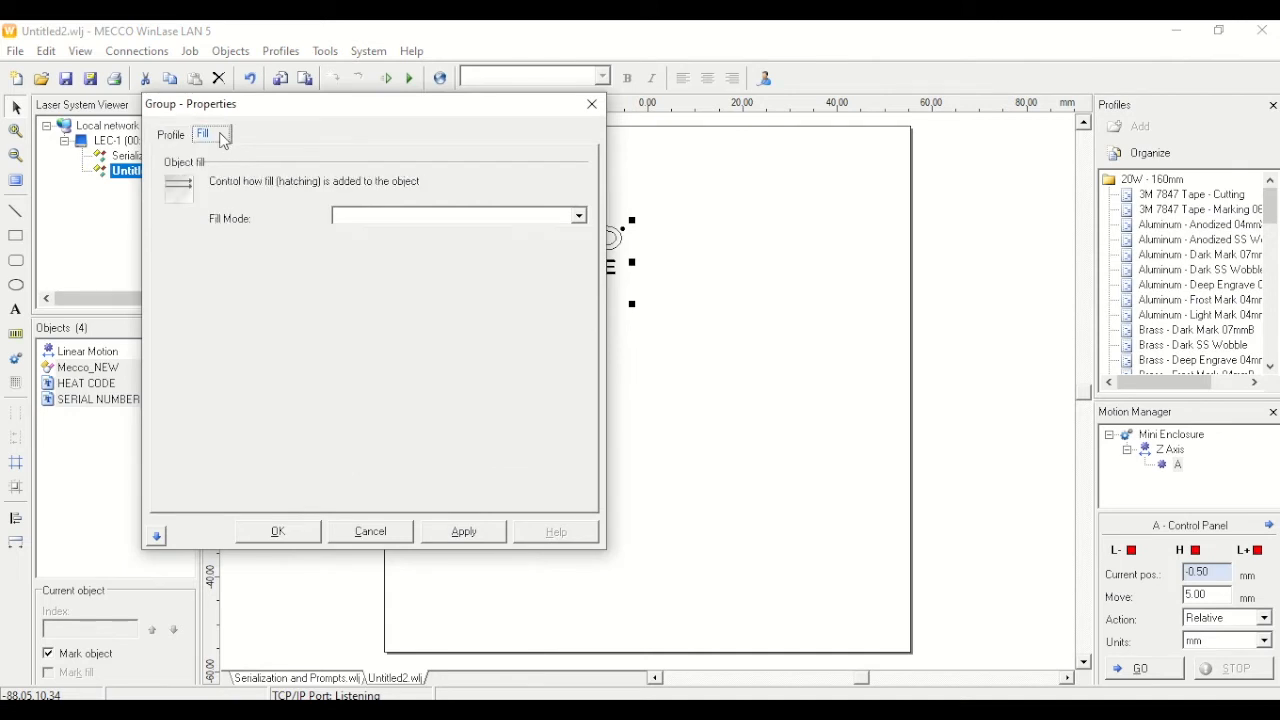
pyautogui.click(376, 217)
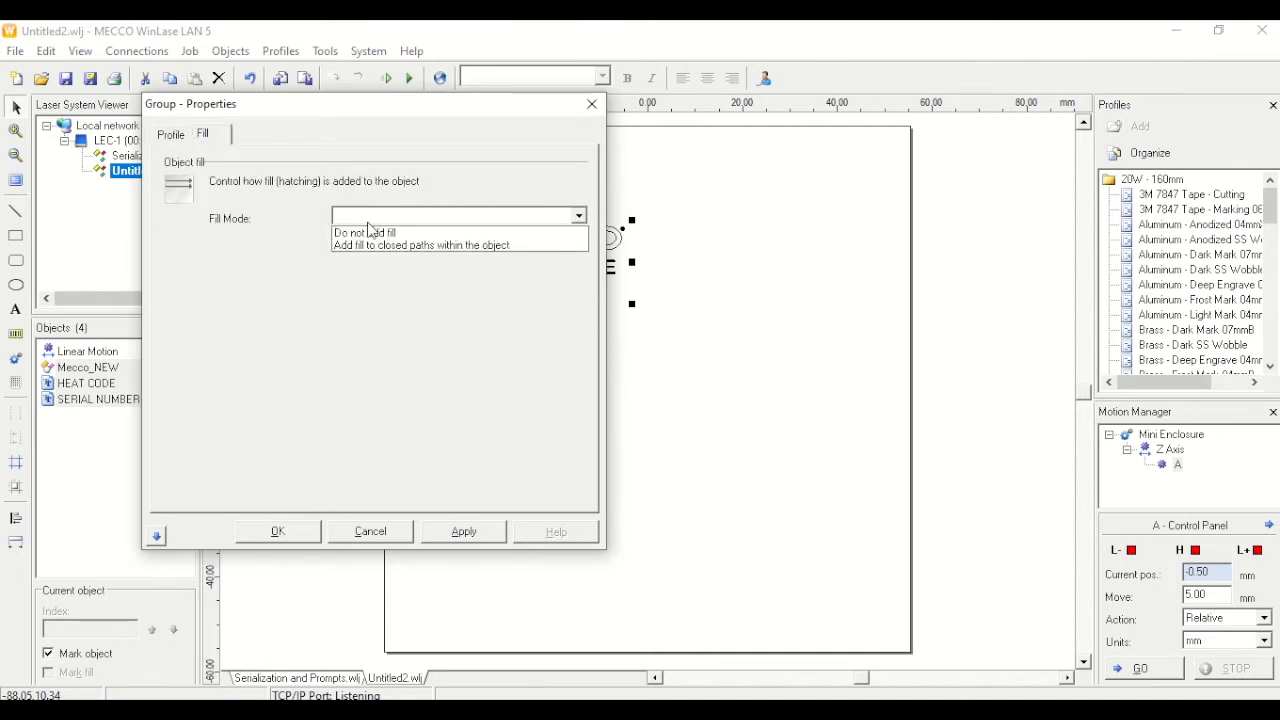
pyautogui.click(400, 245)
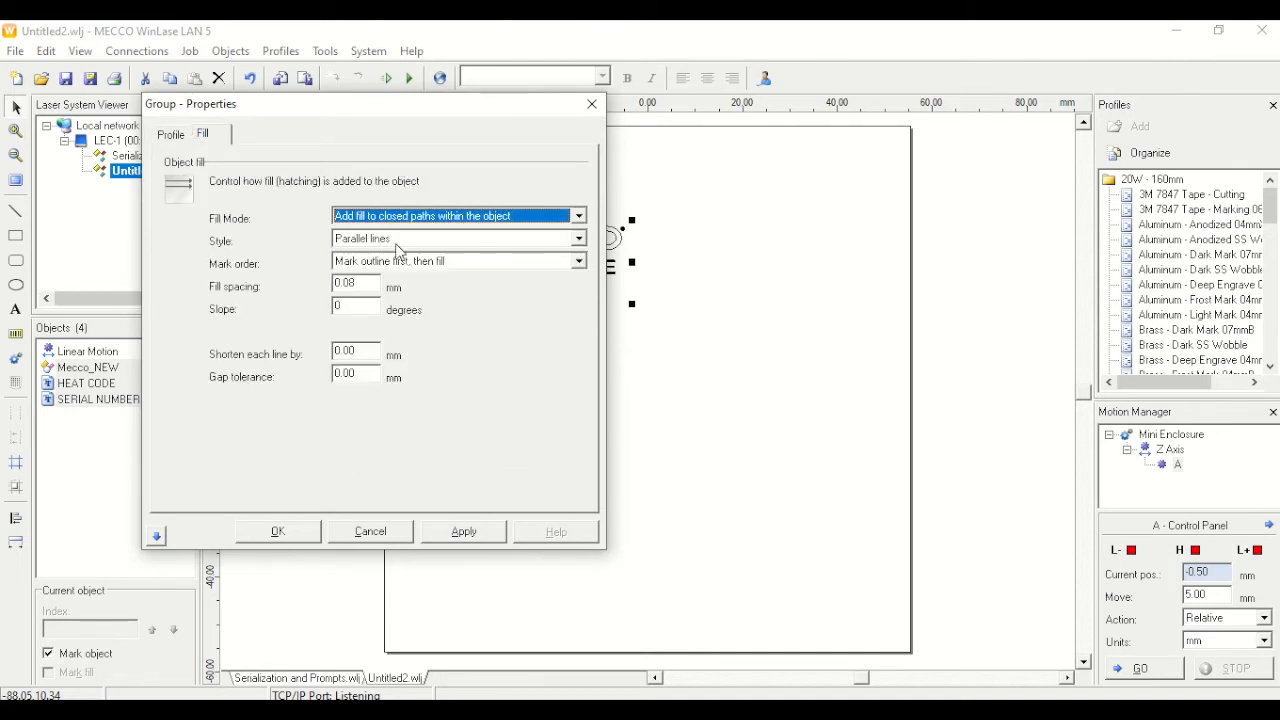
pyautogui.click(375, 289)
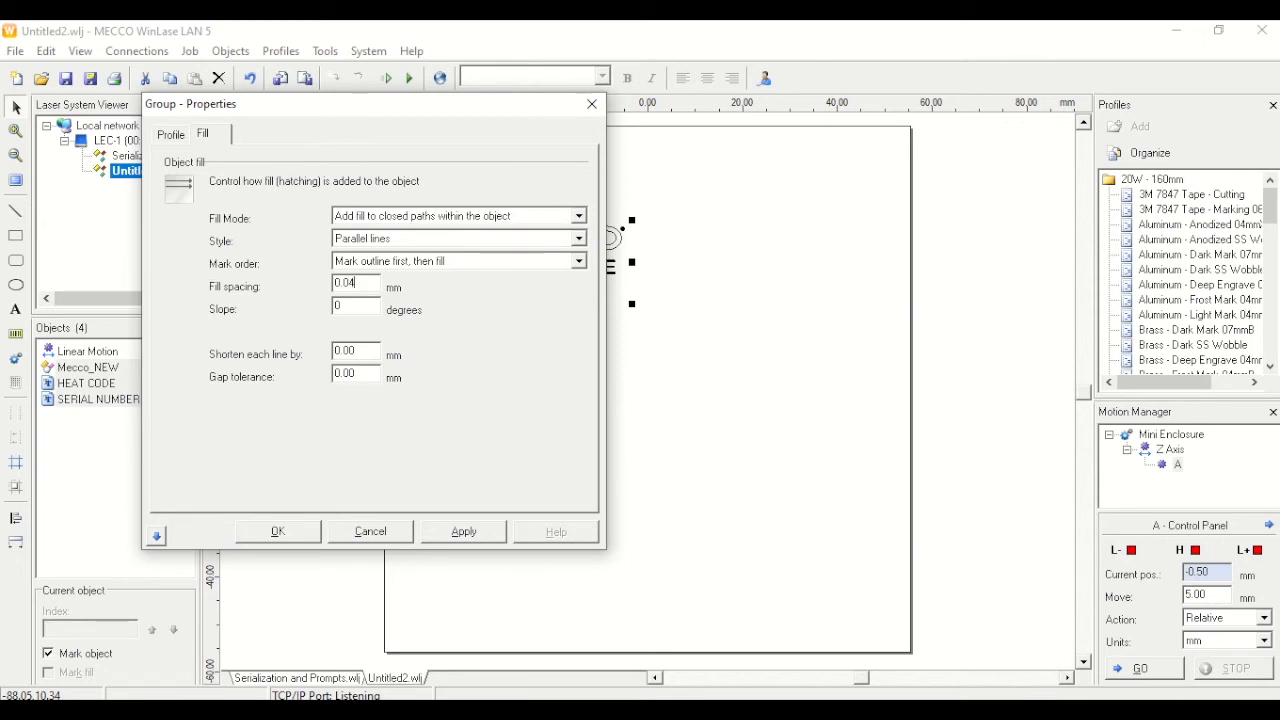
pyautogui.click(490, 536)
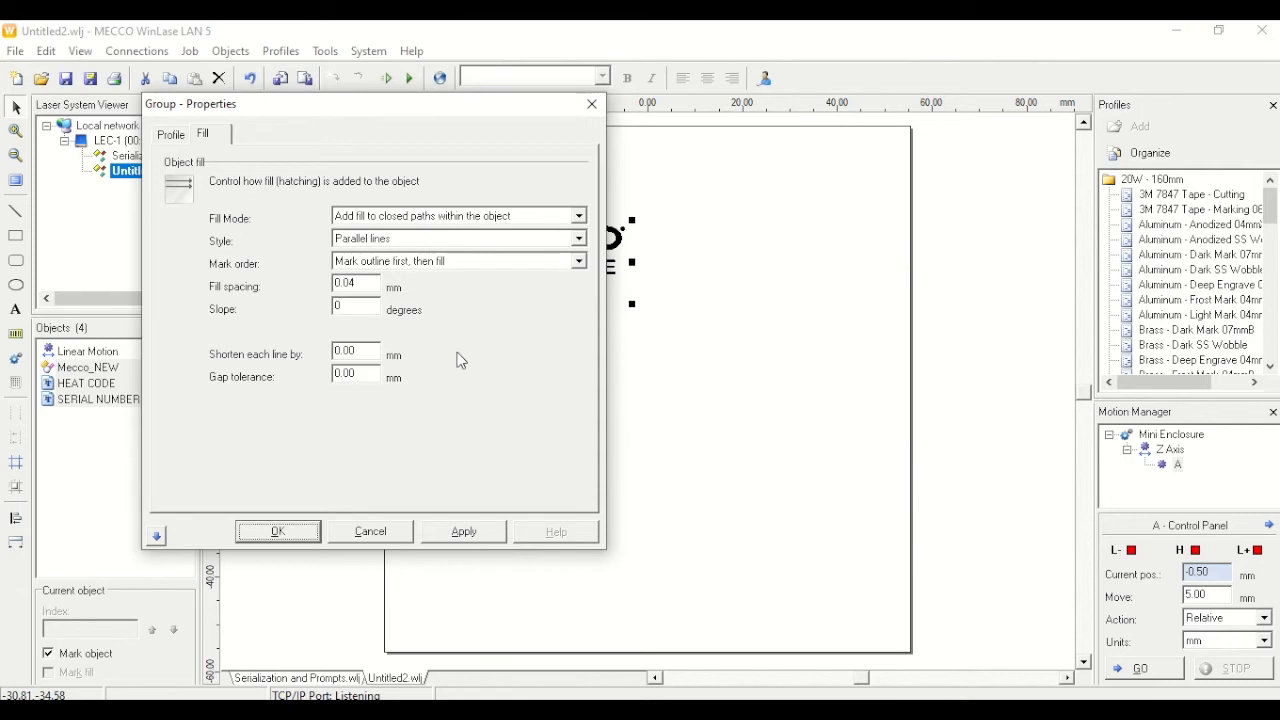
# - Change the group's fill style to Crosshatch and apply it
pyautogui.click(458, 253)
pyautogui.click(425, 270)
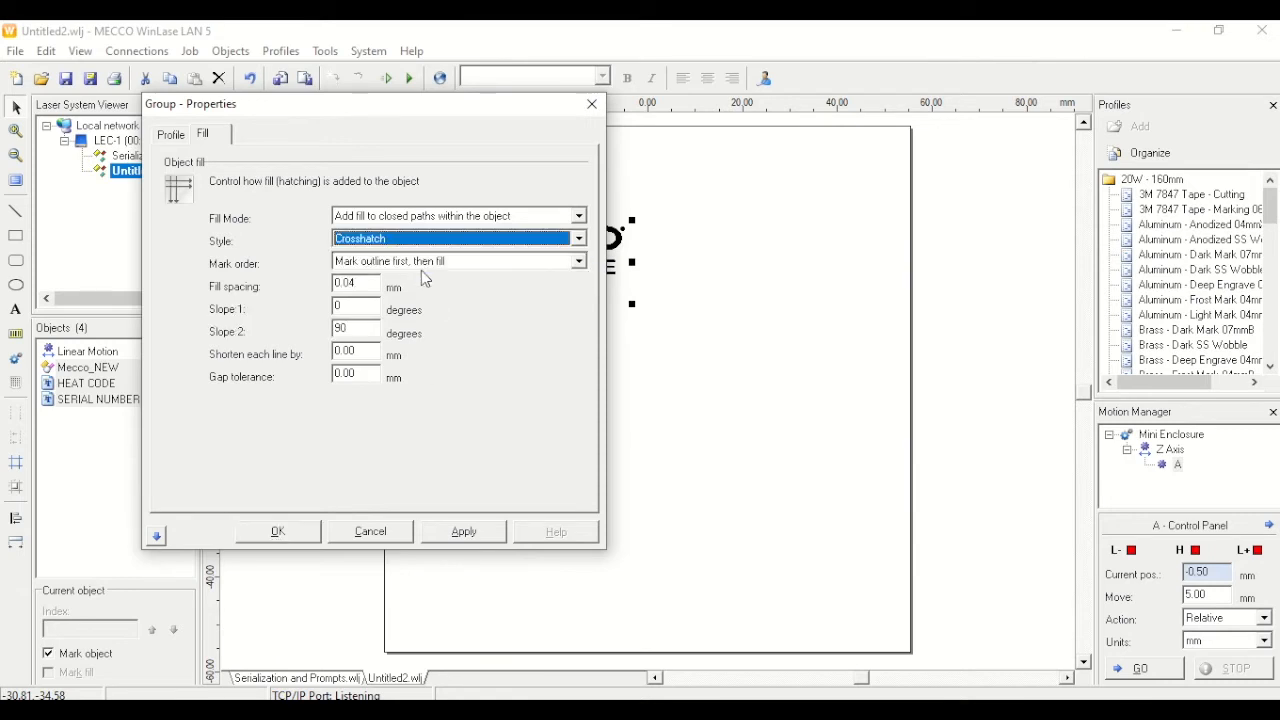
pyautogui.click(483, 535)
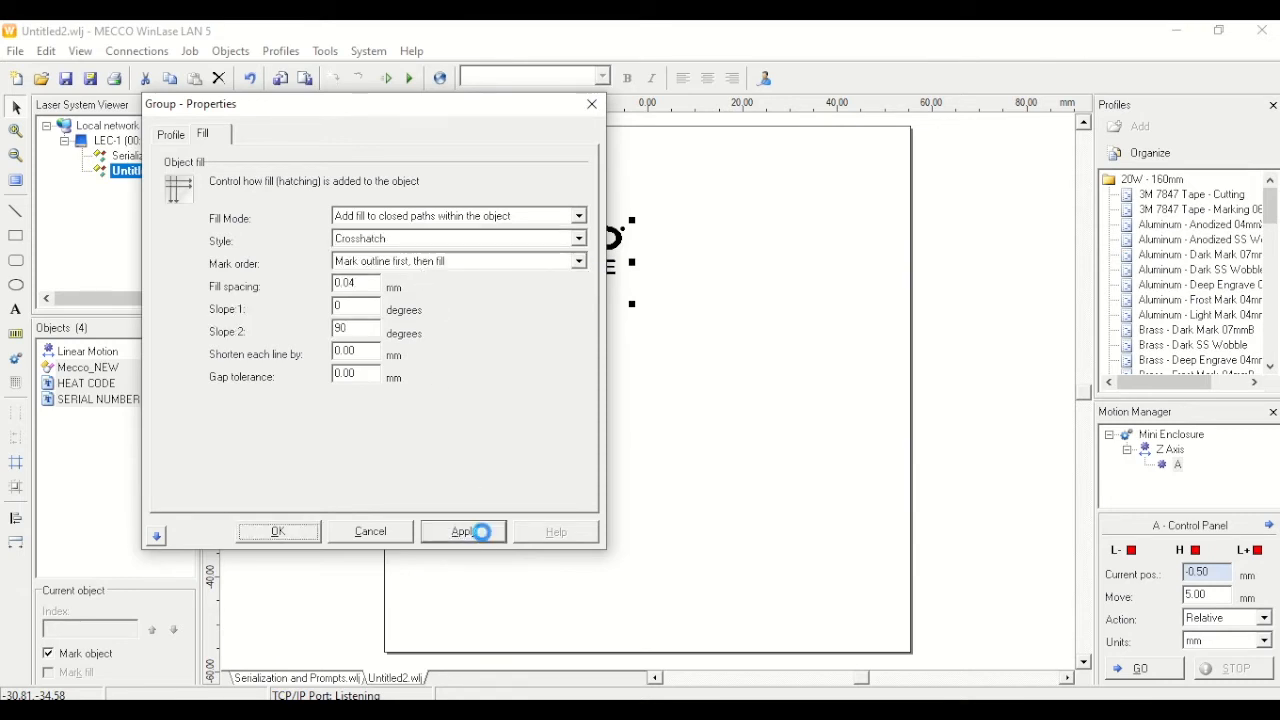
pyautogui.click(279, 531)
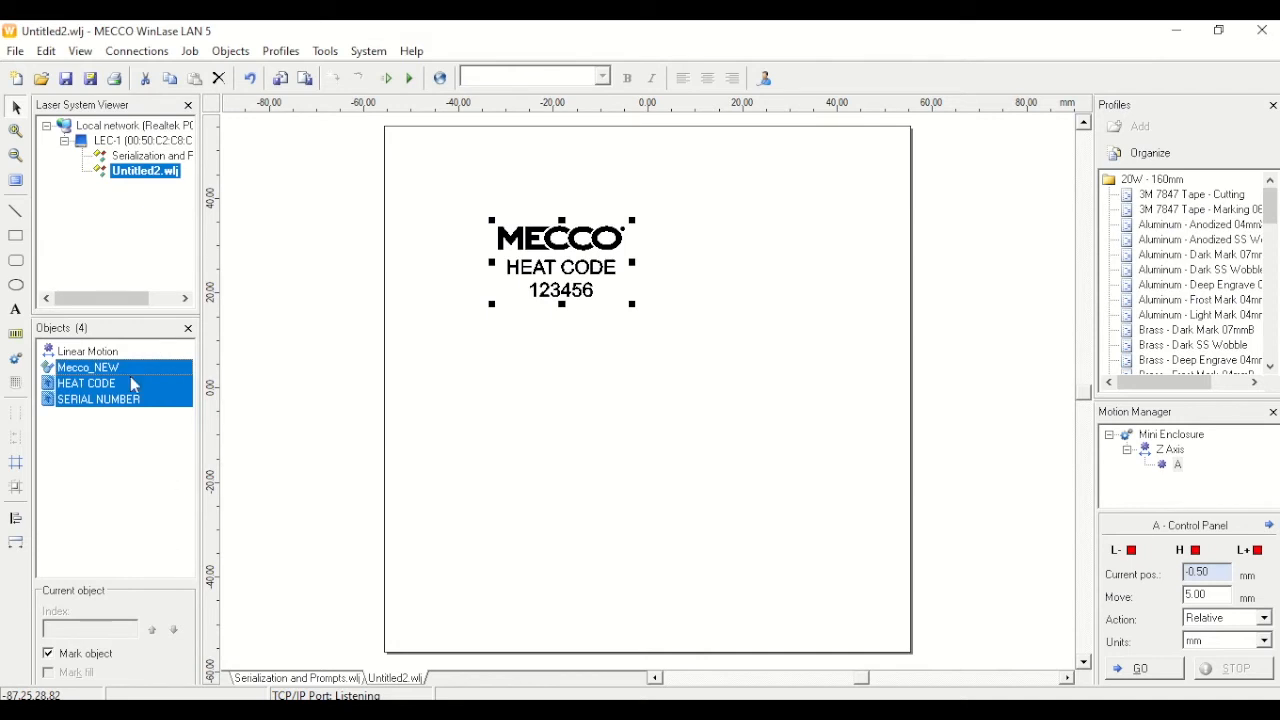
# - Enable Mark fill for the Mecco_NEW logo and check the same option on HEAT CODE and SERIAL NUMBER
pyautogui.click(95, 352)
pyautogui.click(92, 368)
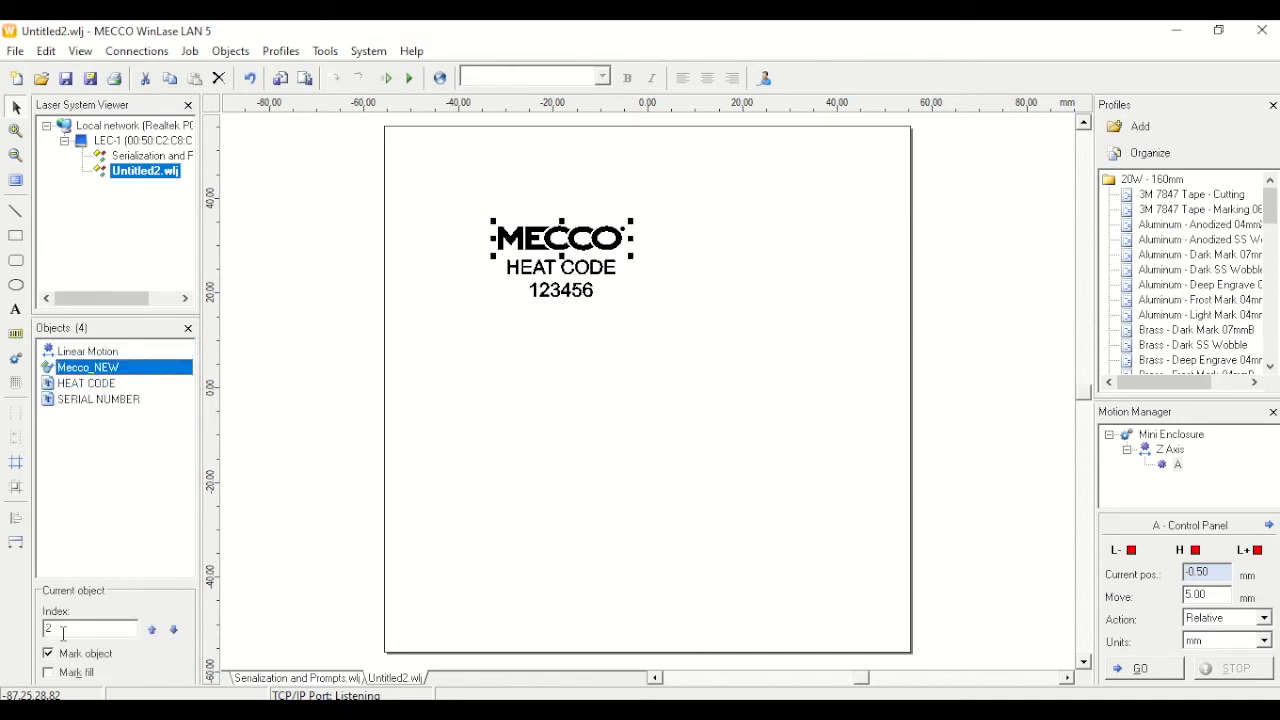
pyautogui.click(77, 676)
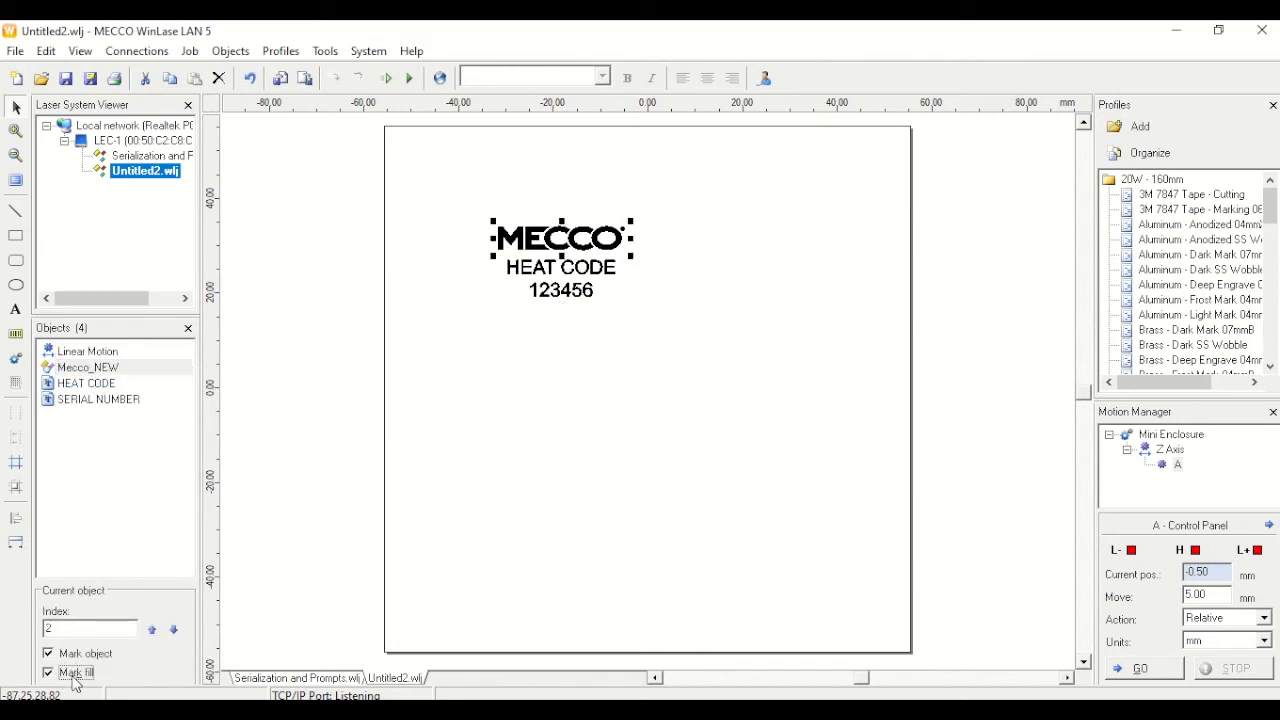
pyautogui.click(100, 384)
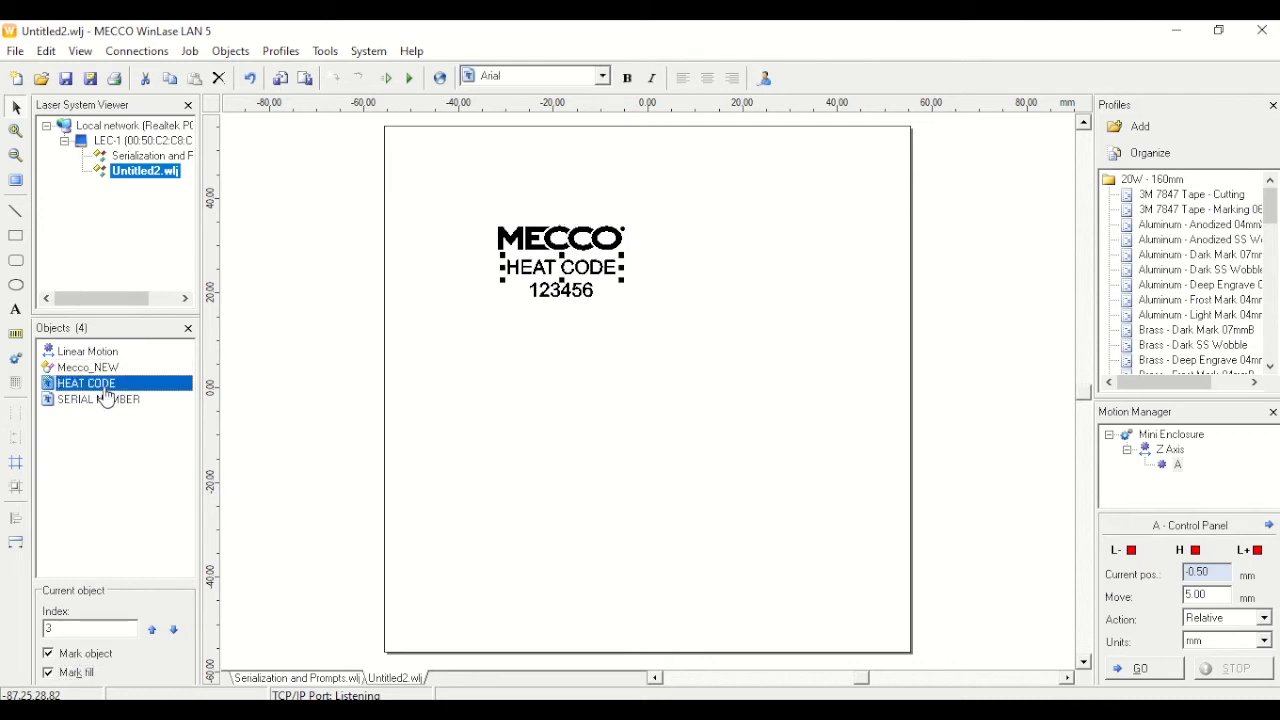
pyautogui.click(102, 400)
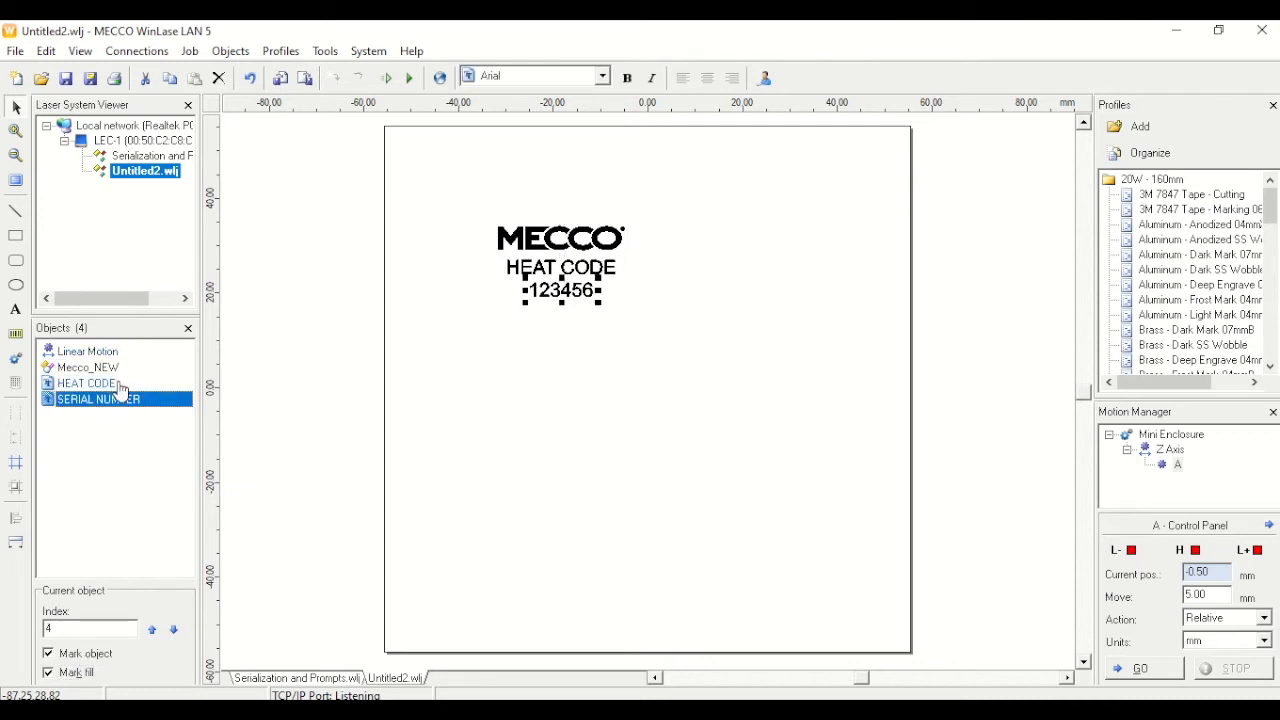
pyautogui.click(640, 325)
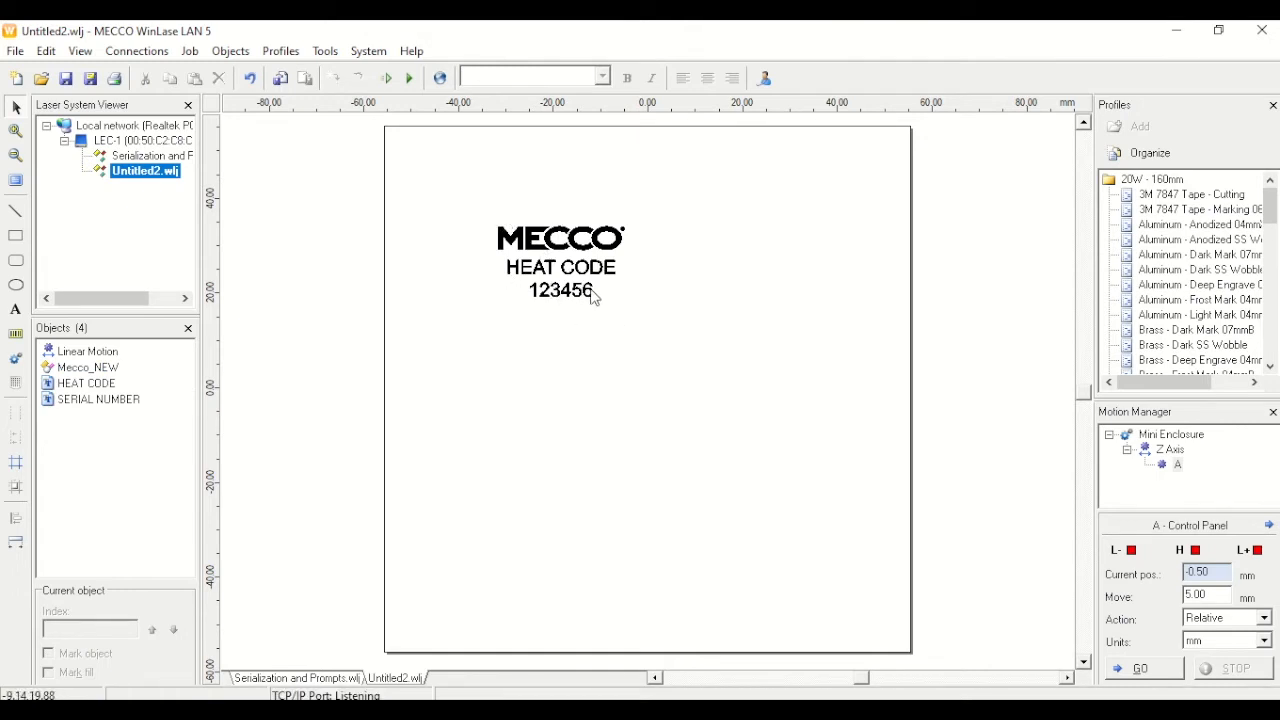
# - Select the logo and both texts together and resize them proportionally to a width of 25 mm
pyautogui.moveTo(478, 200); pyautogui.dragTo(669, 358)
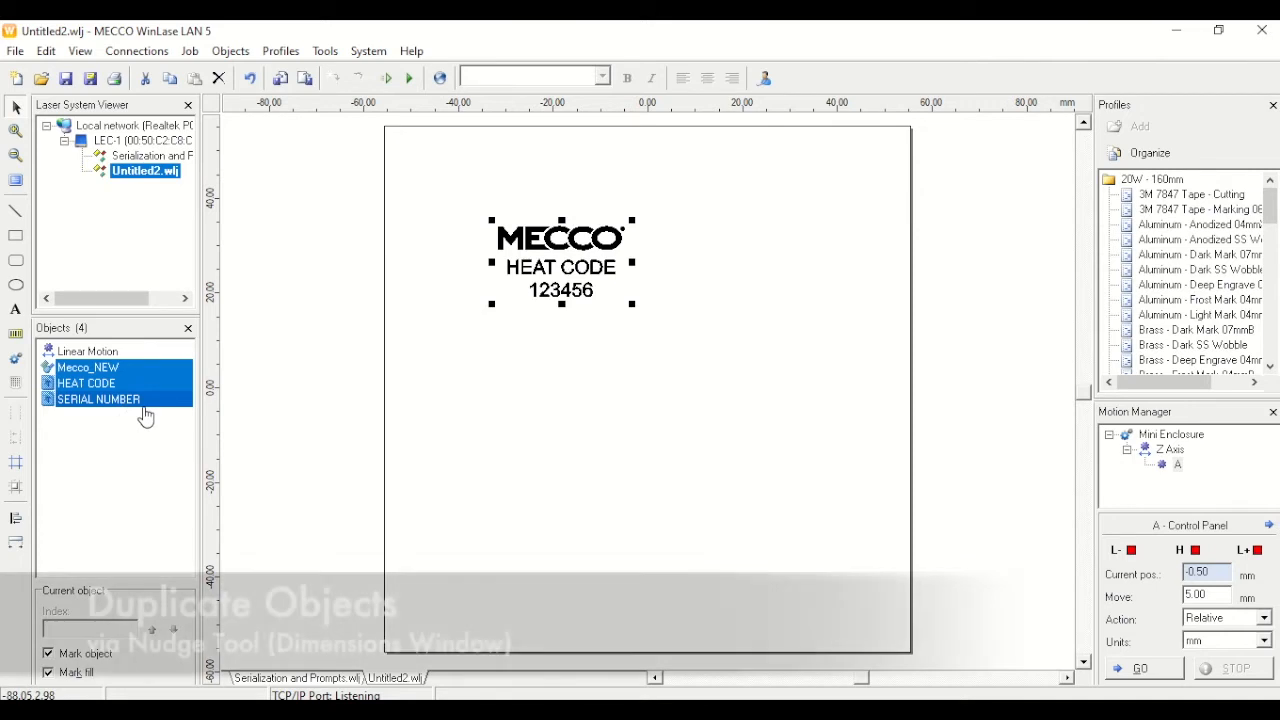
pyautogui.rightClick(150, 400)
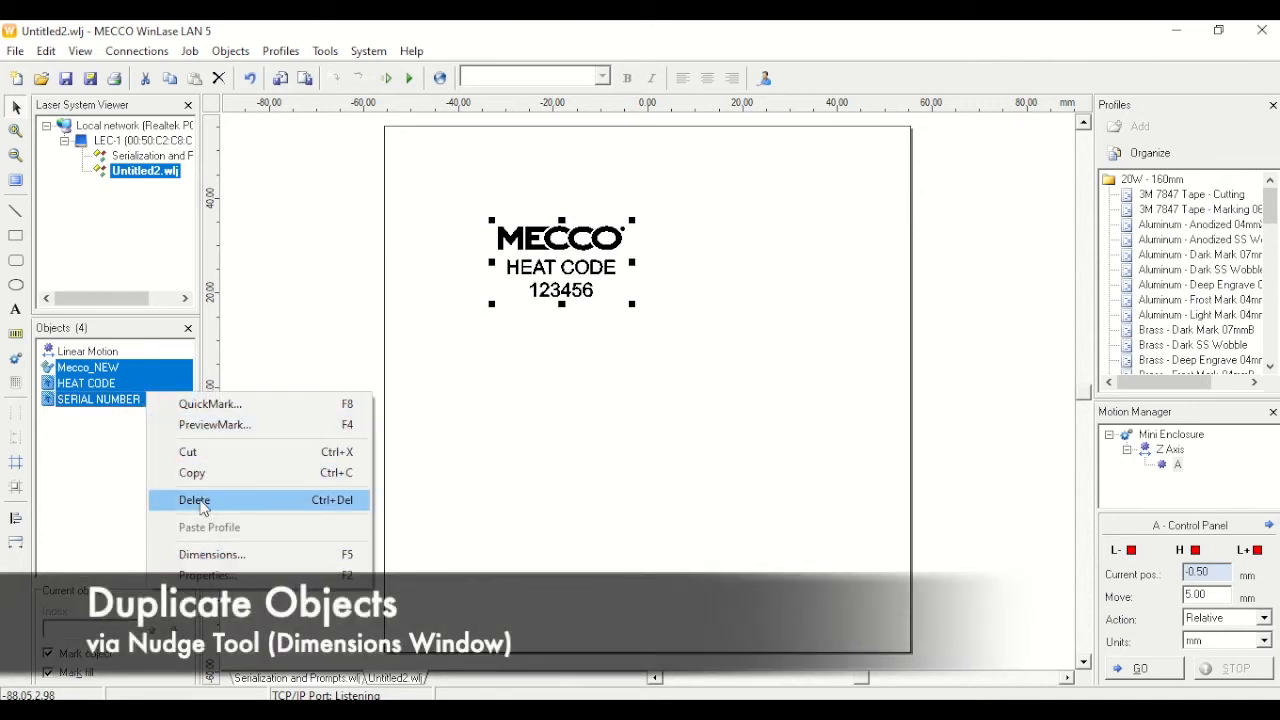
pyautogui.click(267, 560)
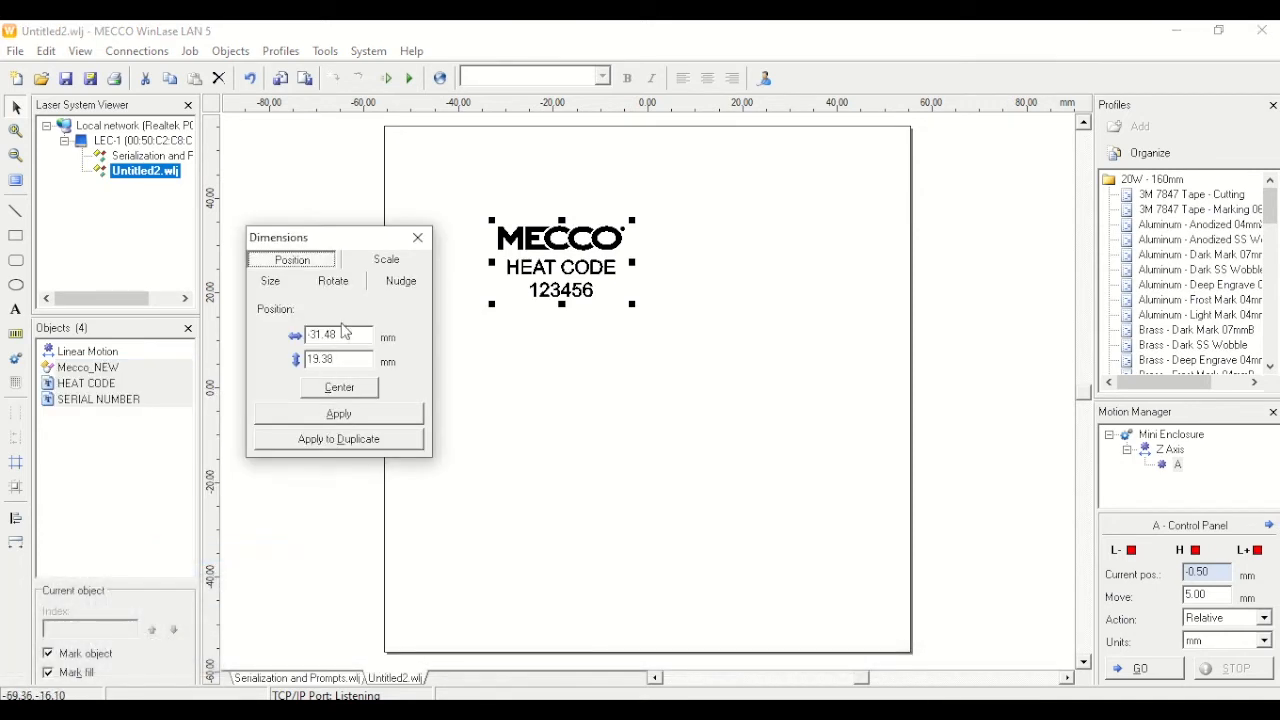
pyautogui.click(272, 282)
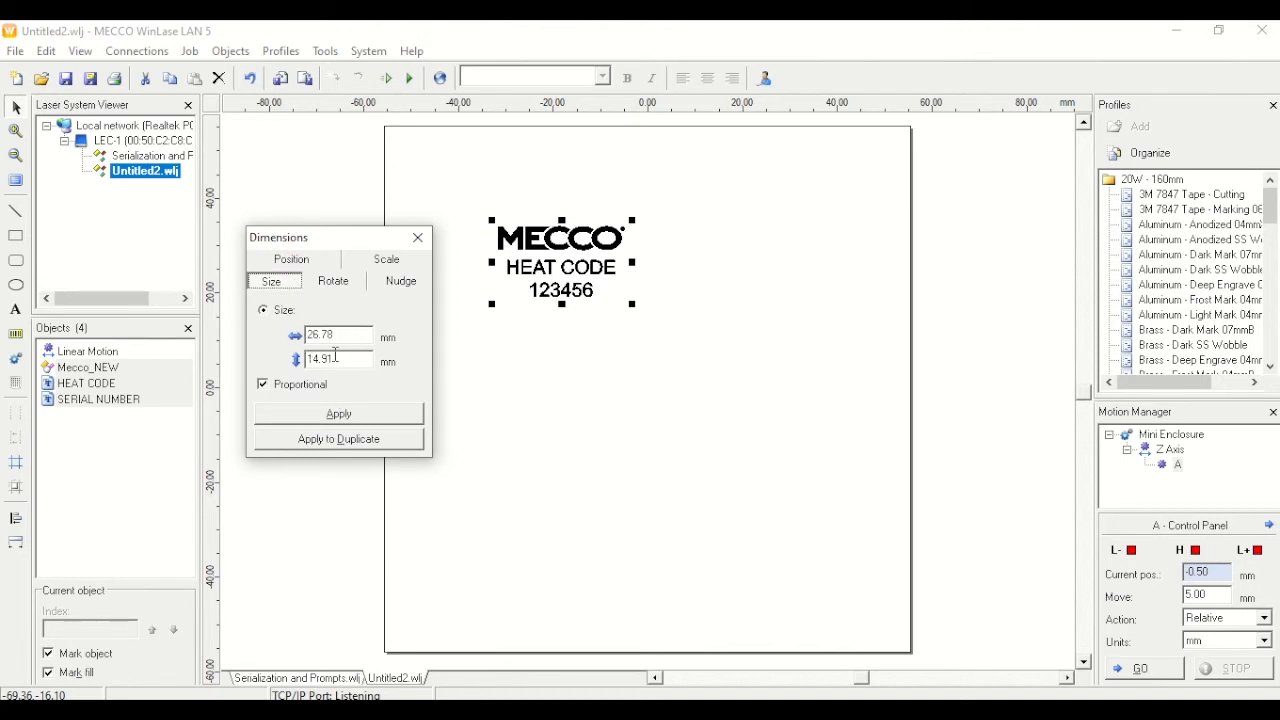
pyautogui.moveTo(342, 340); pyautogui.dragTo(283, 336)
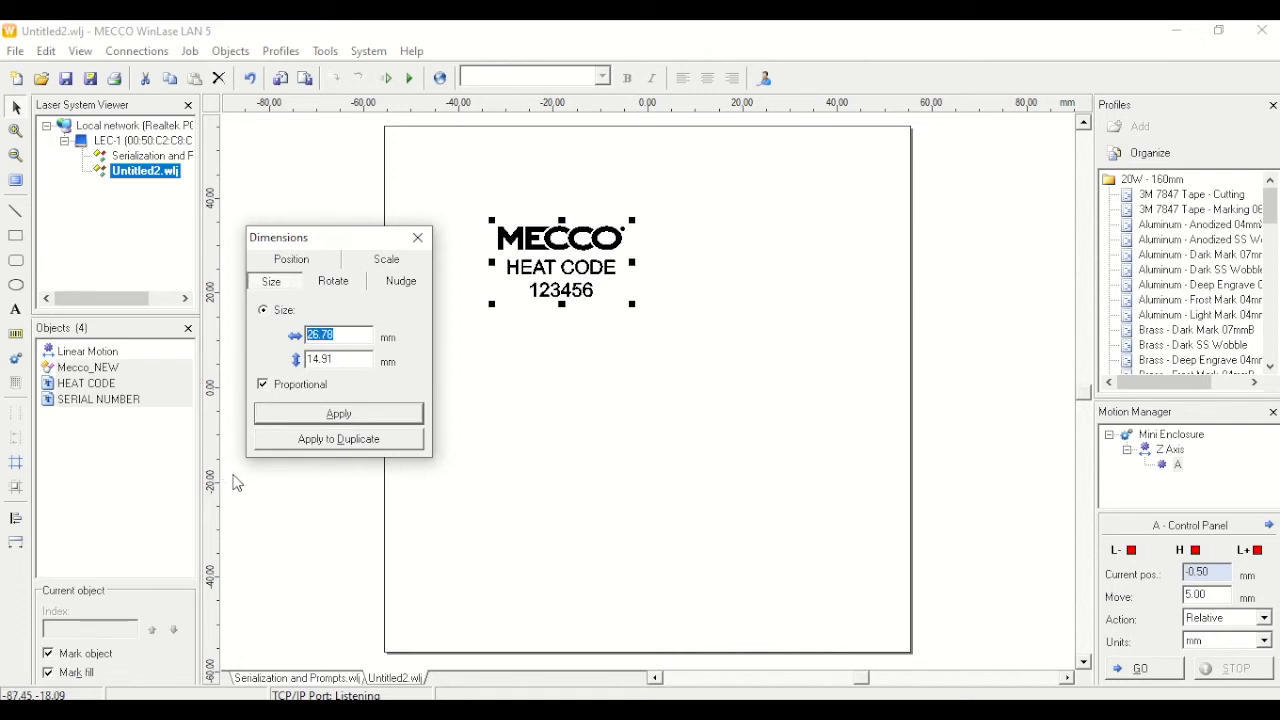
pyautogui.write('2')
pyautogui.click(378, 414)
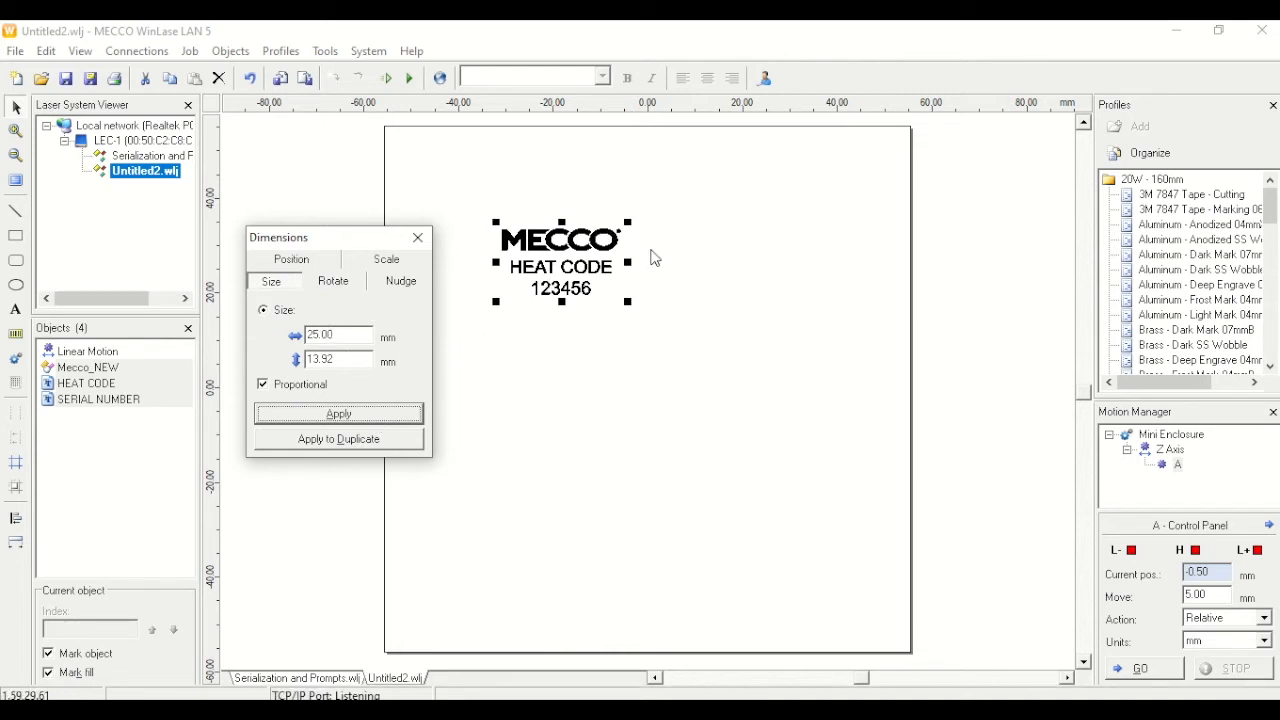
# - Duplicate the logo and both texts with a horizontal nudge of 30 mm, then close the dimensions and deselect everything
pyautogui.click(401, 284)
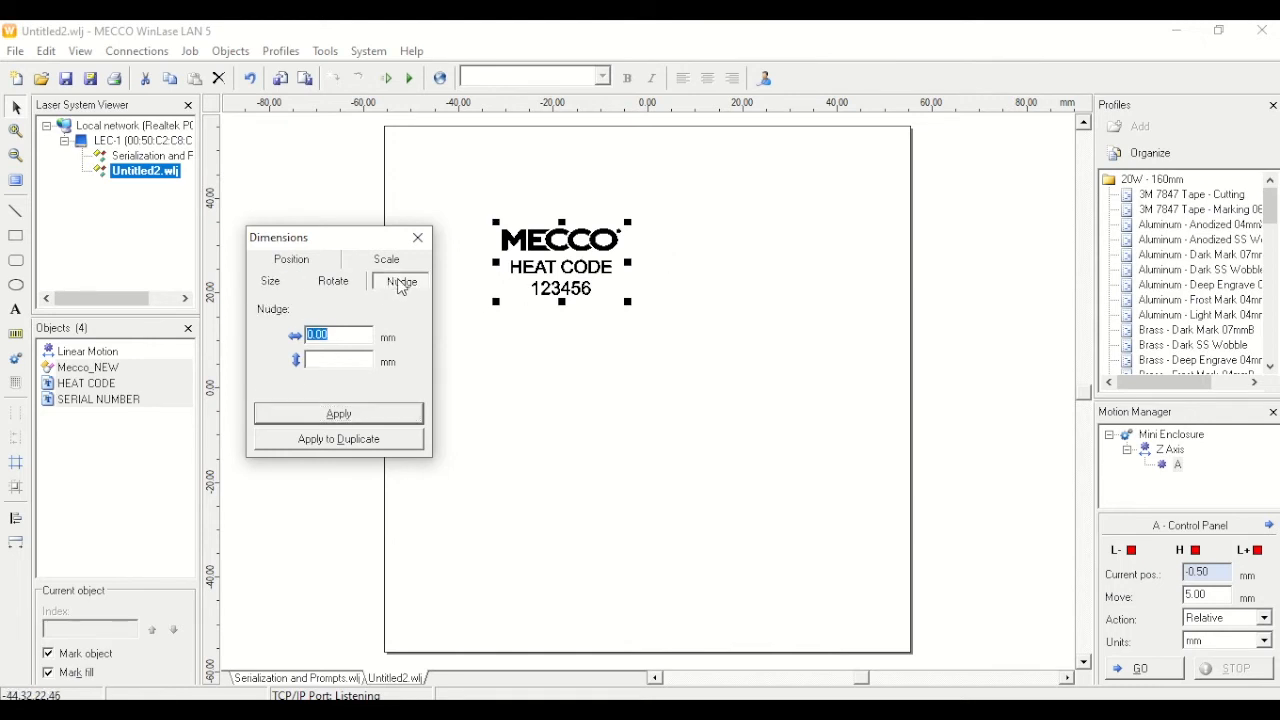
pyautogui.click(272, 283)
pyautogui.click(402, 283)
pyautogui.write('30')
pyautogui.click(359, 451)
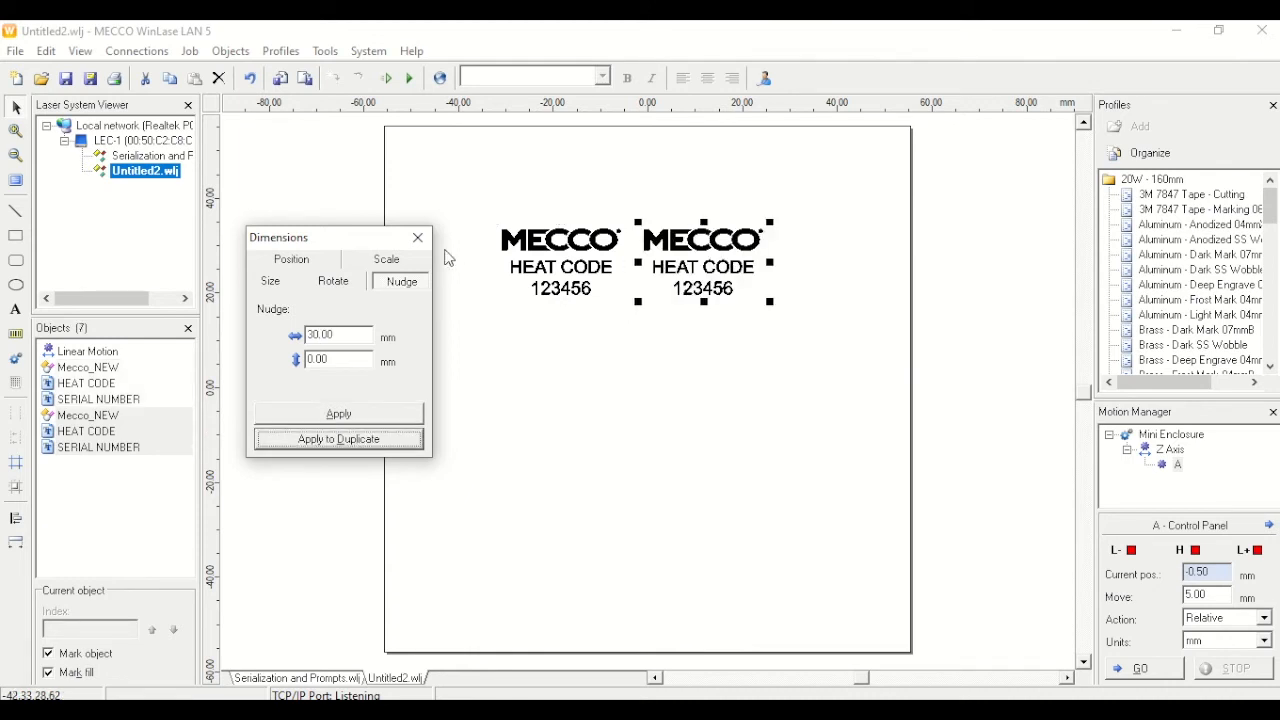
pyautogui.click(418, 238)
pyautogui.click(653, 326)
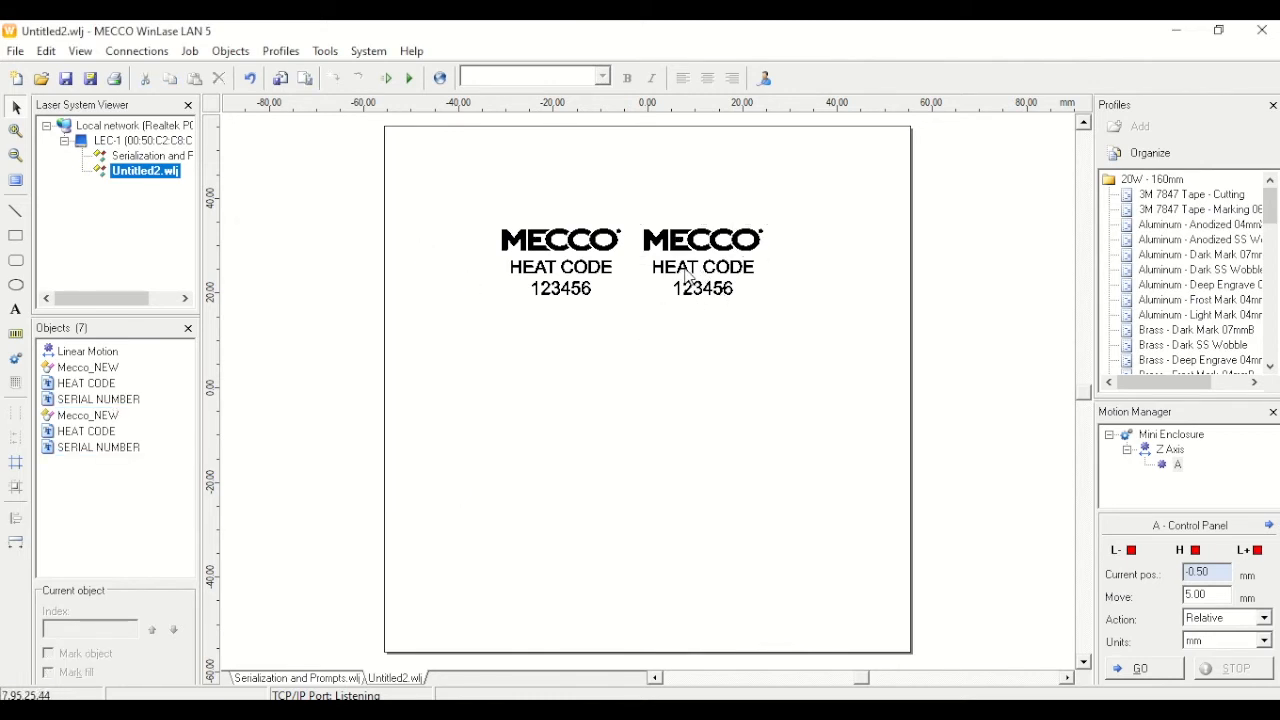
# - Set the duplicated HEAT CODE text's string rule to Custom string and start editing its format specifier string
pyautogui.click(703, 268)
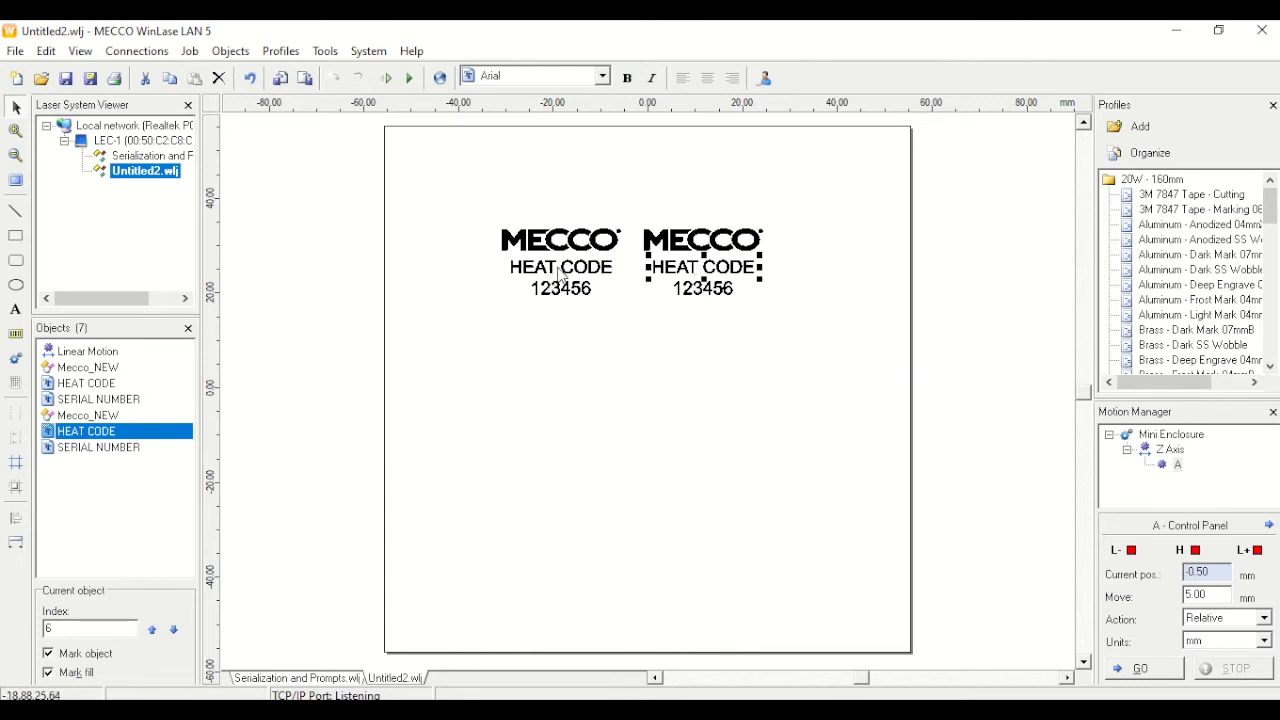
pyautogui.rightClick(82, 431)
pyautogui.press('Escape')
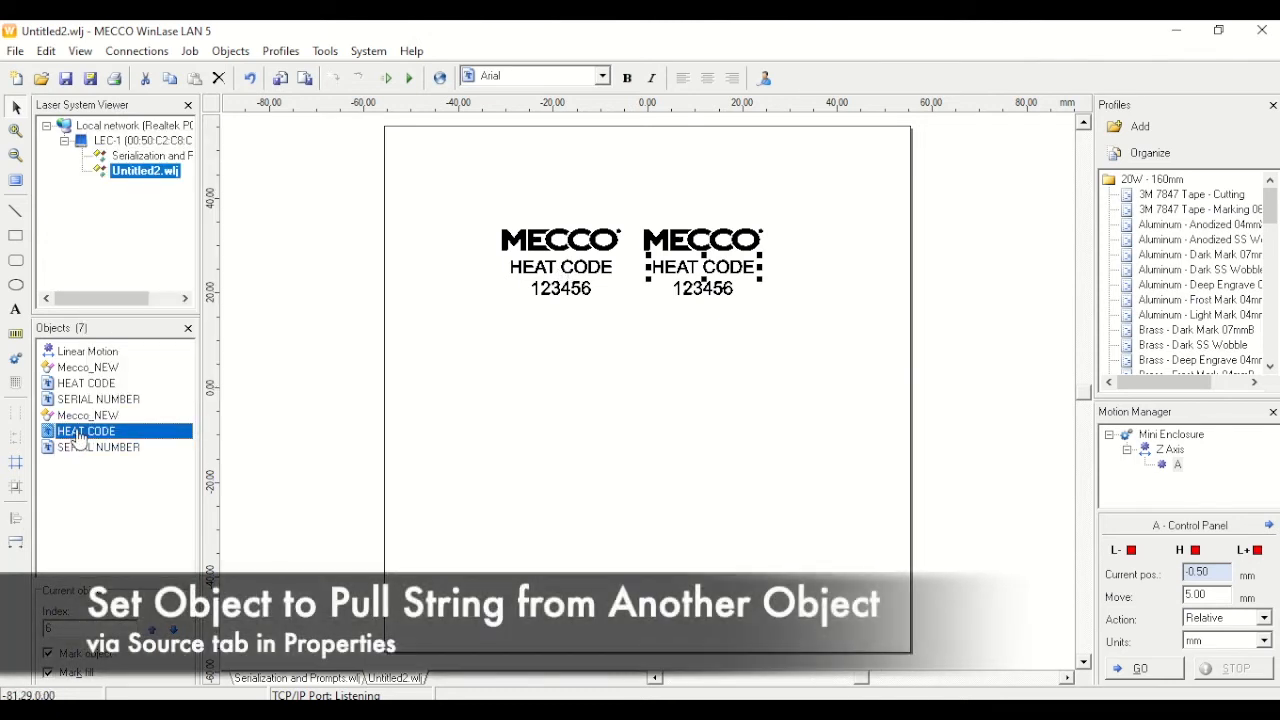
pyautogui.rightClick(73, 438)
pyautogui.click(132, 416)
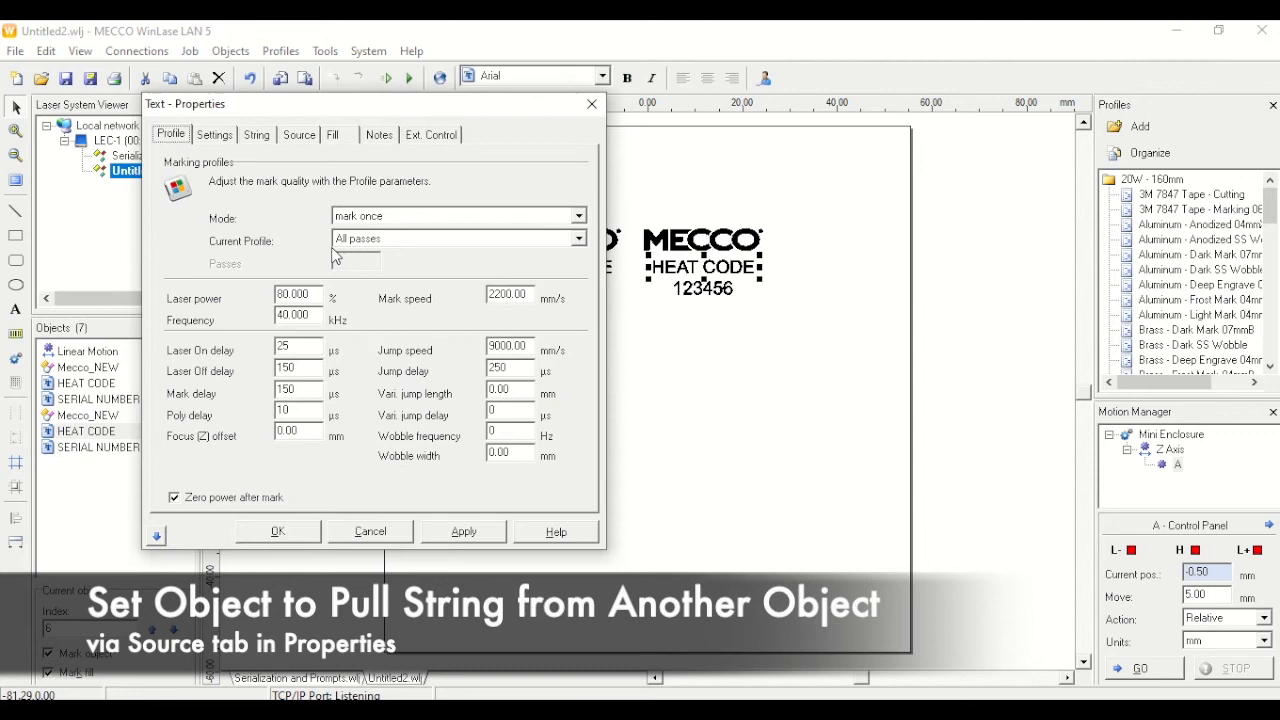
pyautogui.click(337, 136)
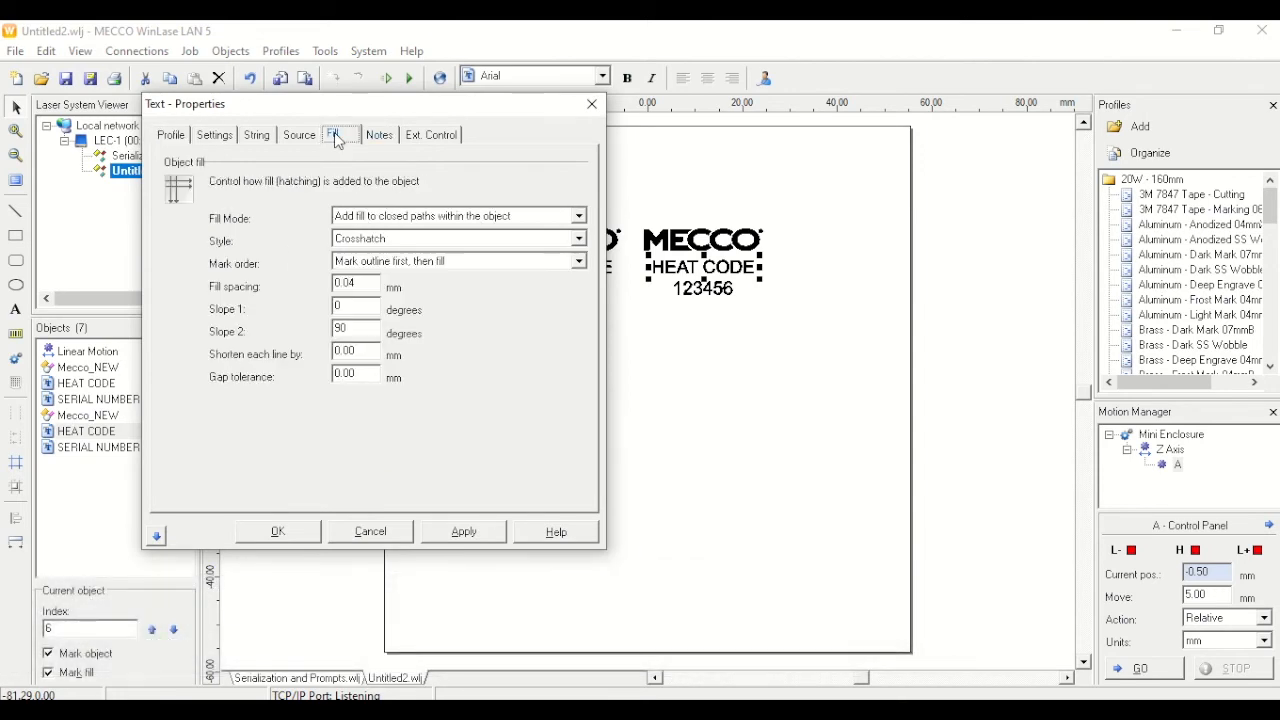
pyautogui.click(303, 140)
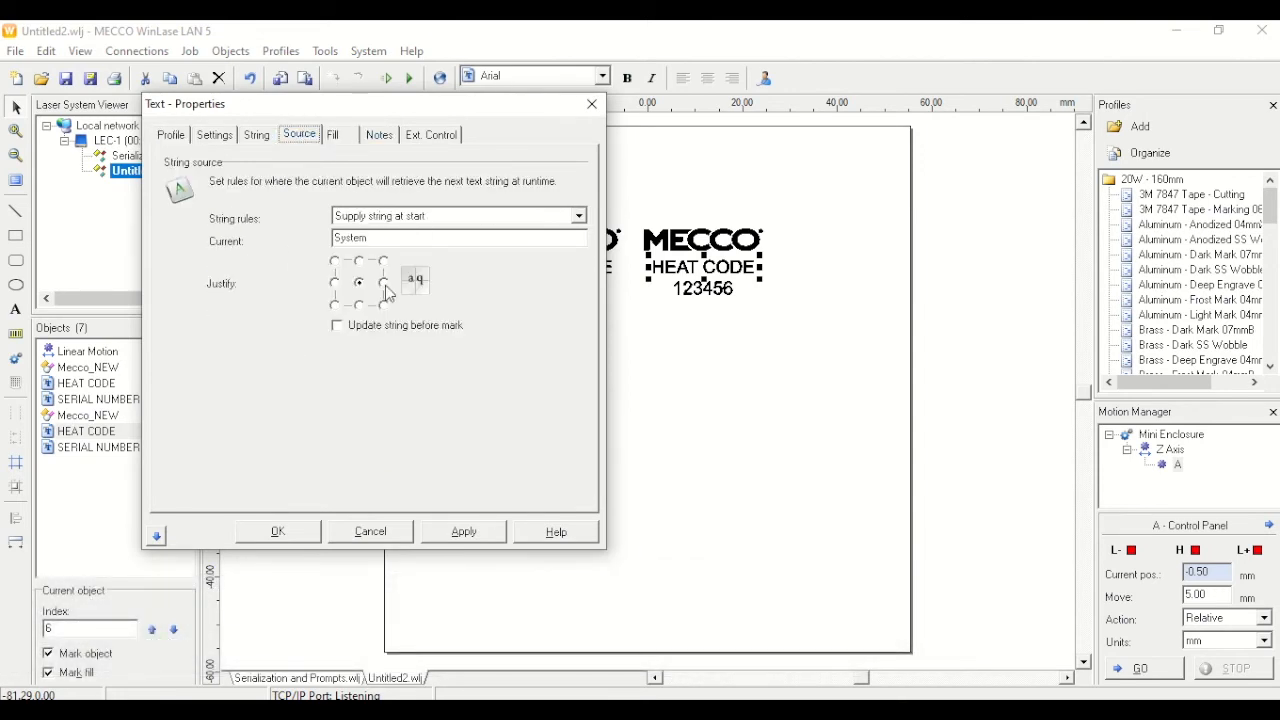
pyautogui.click(446, 228)
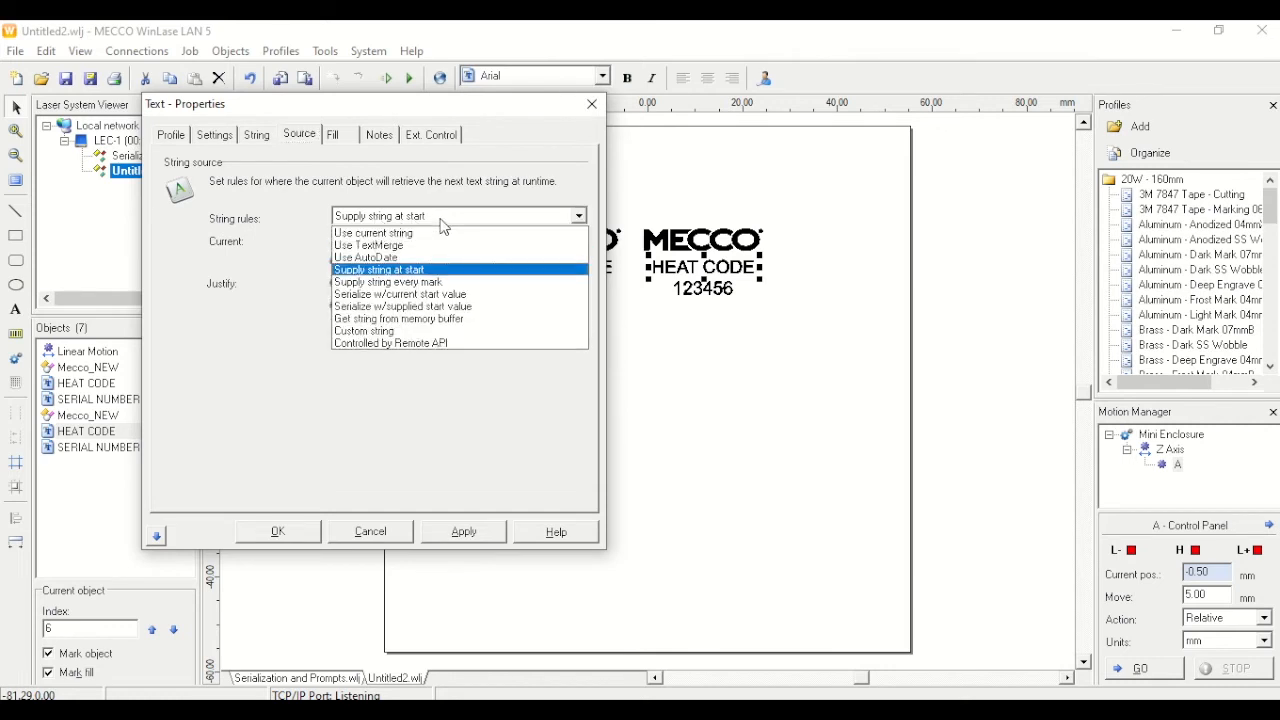
pyautogui.click(408, 332)
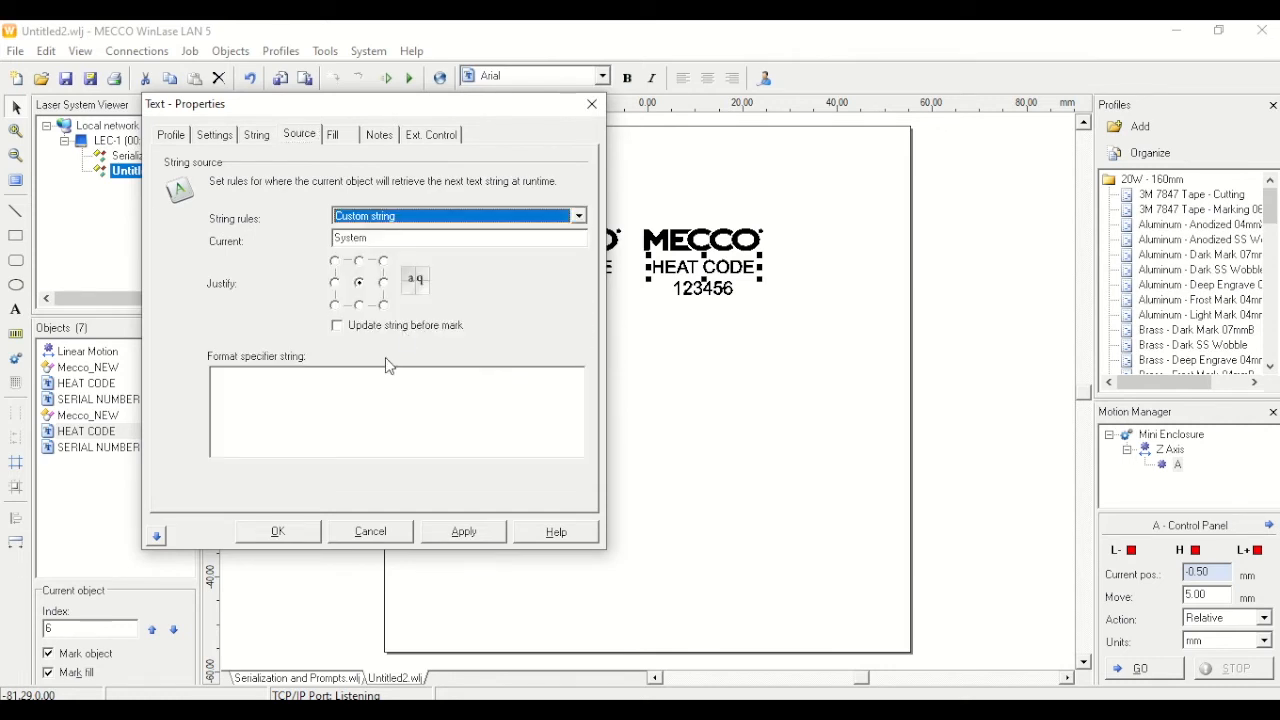
pyautogui.click(317, 394)
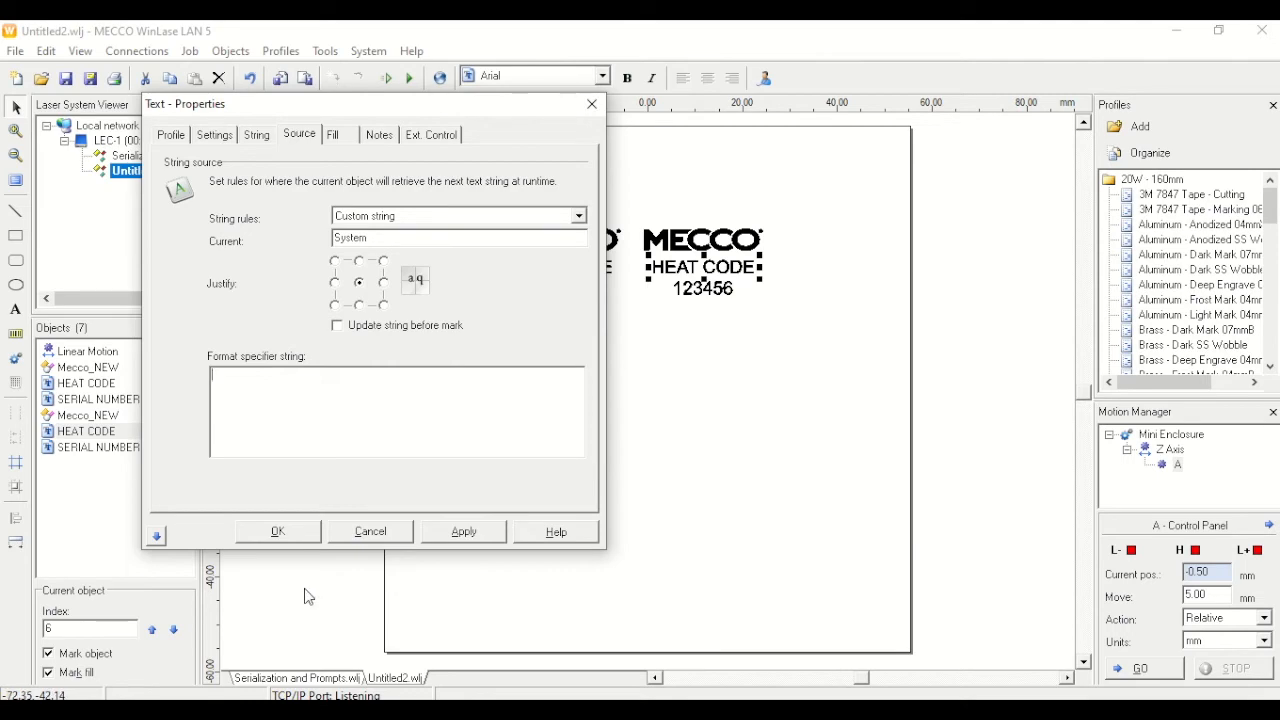
# - Check the %e specifier in the WinLase LAN User Guide in Acrobat Reader and apply %e,2 as the duplicated HEAT CODE's format specifier string
pyautogui.hotkey('alt', 'Tab')
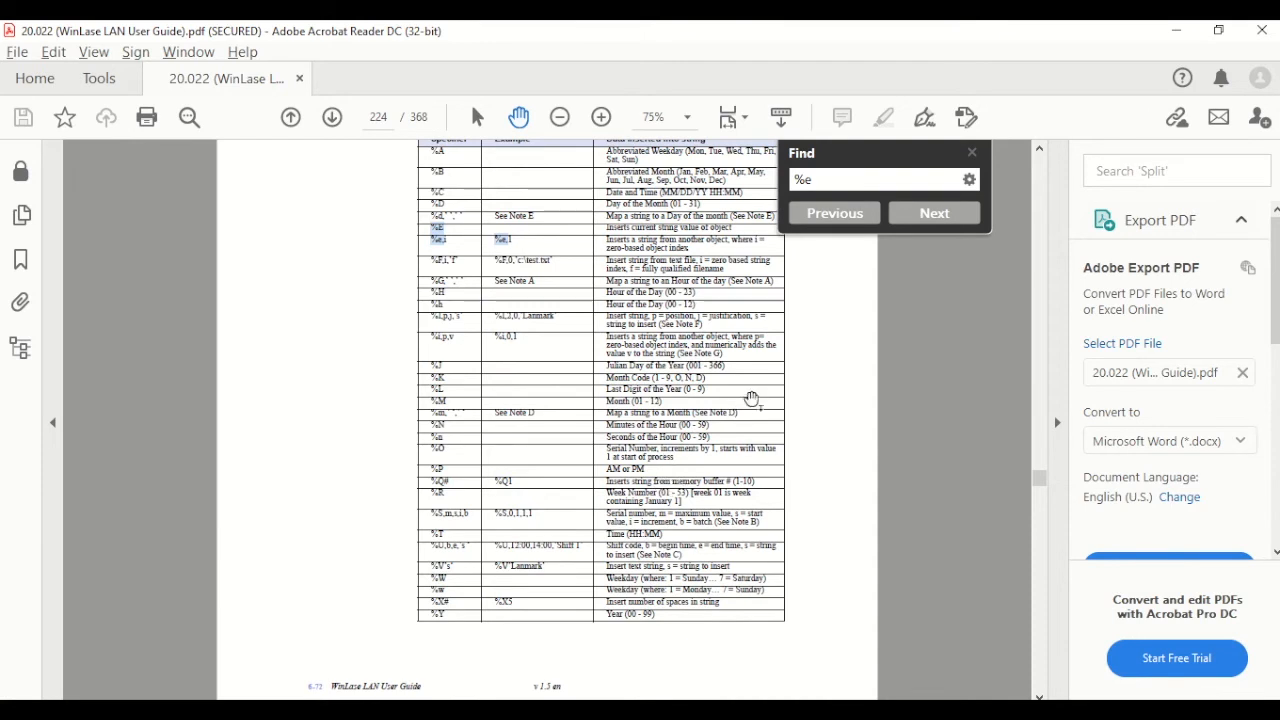
pyautogui.scroll(1, 752, 400)
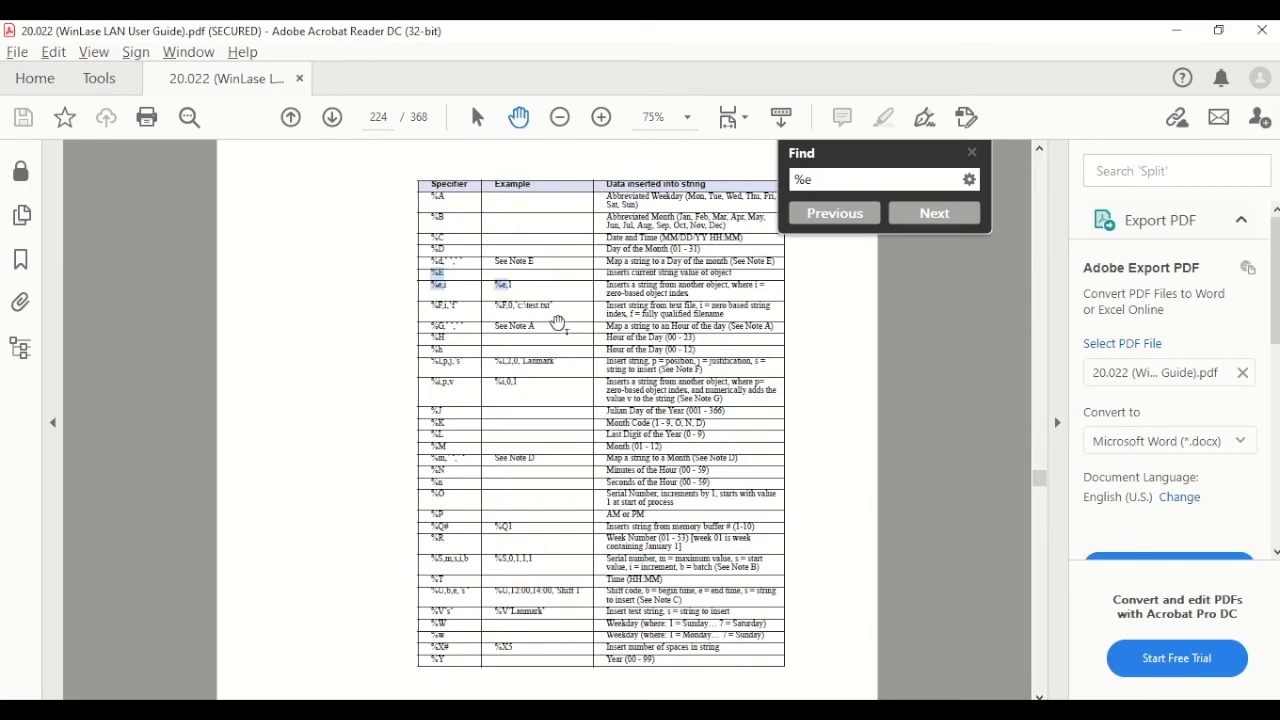
pyautogui.hotkey('alt', 'Tab')
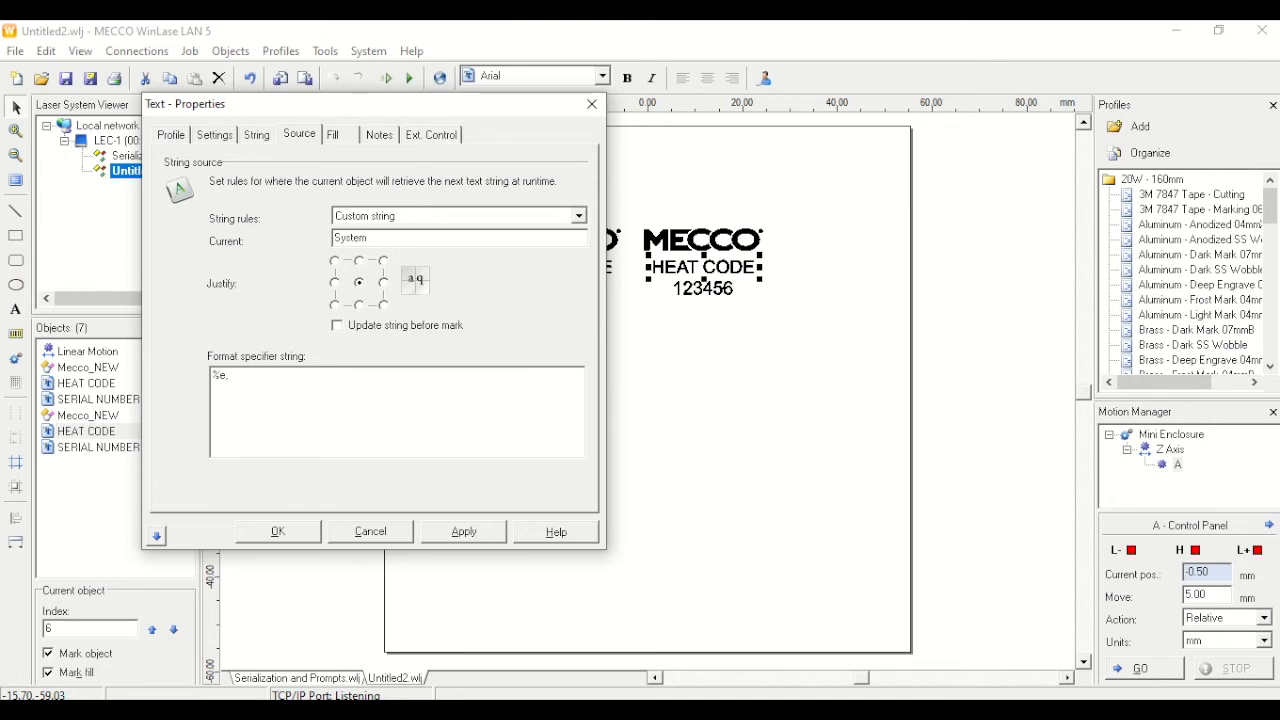
pyautogui.moveTo(335, 107); pyautogui.dragTo(840, 145)
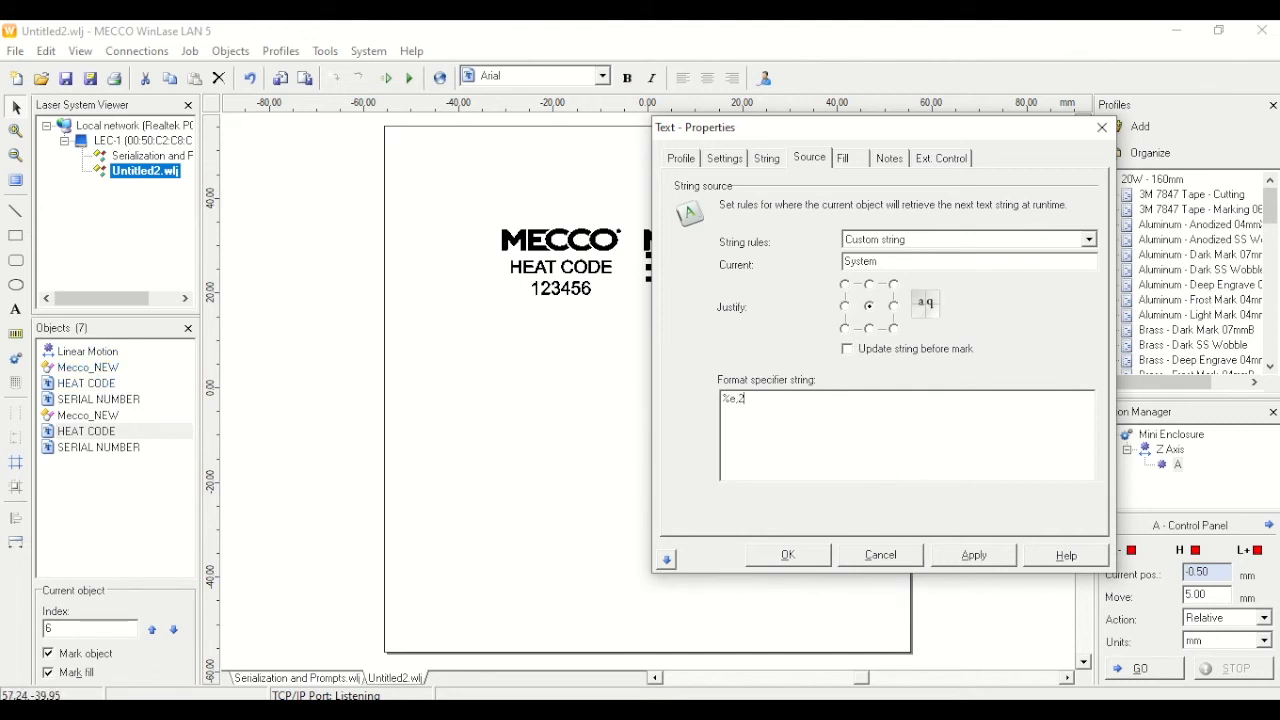
pyautogui.click(975, 555)
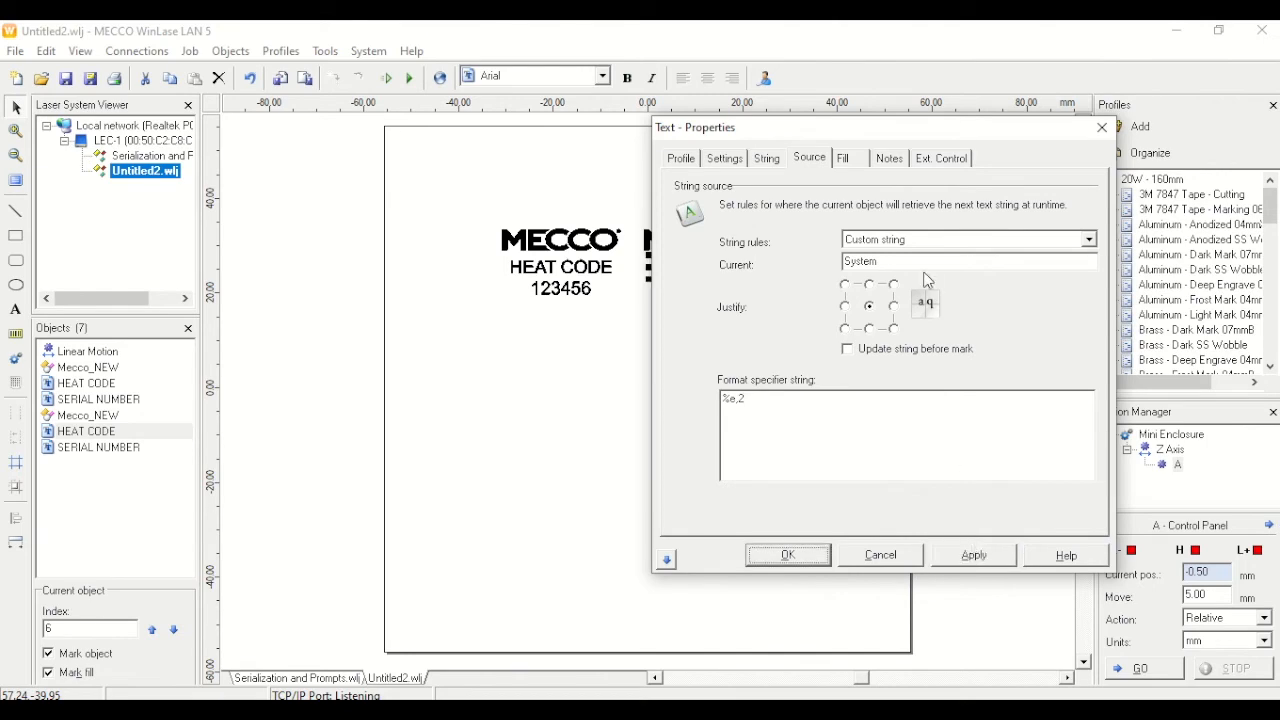
pyautogui.moveTo(928, 132); pyautogui.dragTo(553, 316)
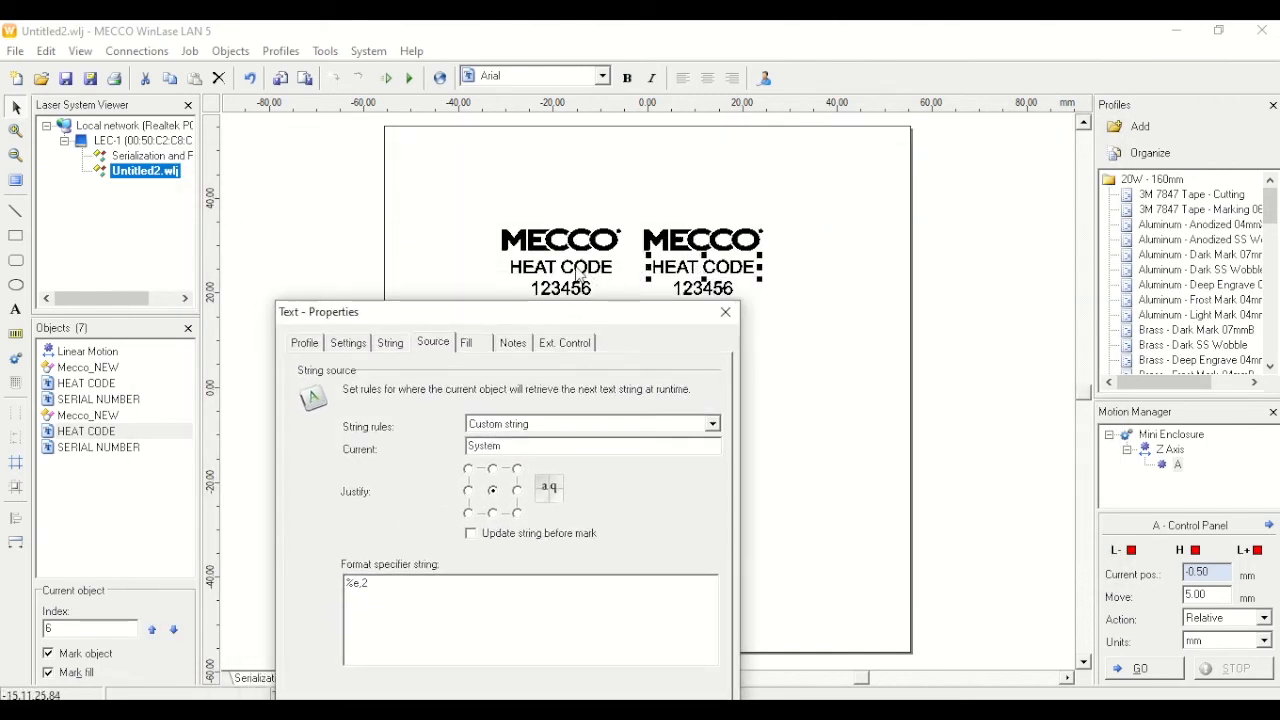
pyautogui.moveTo(510, 312); pyautogui.dragTo(381, 152)
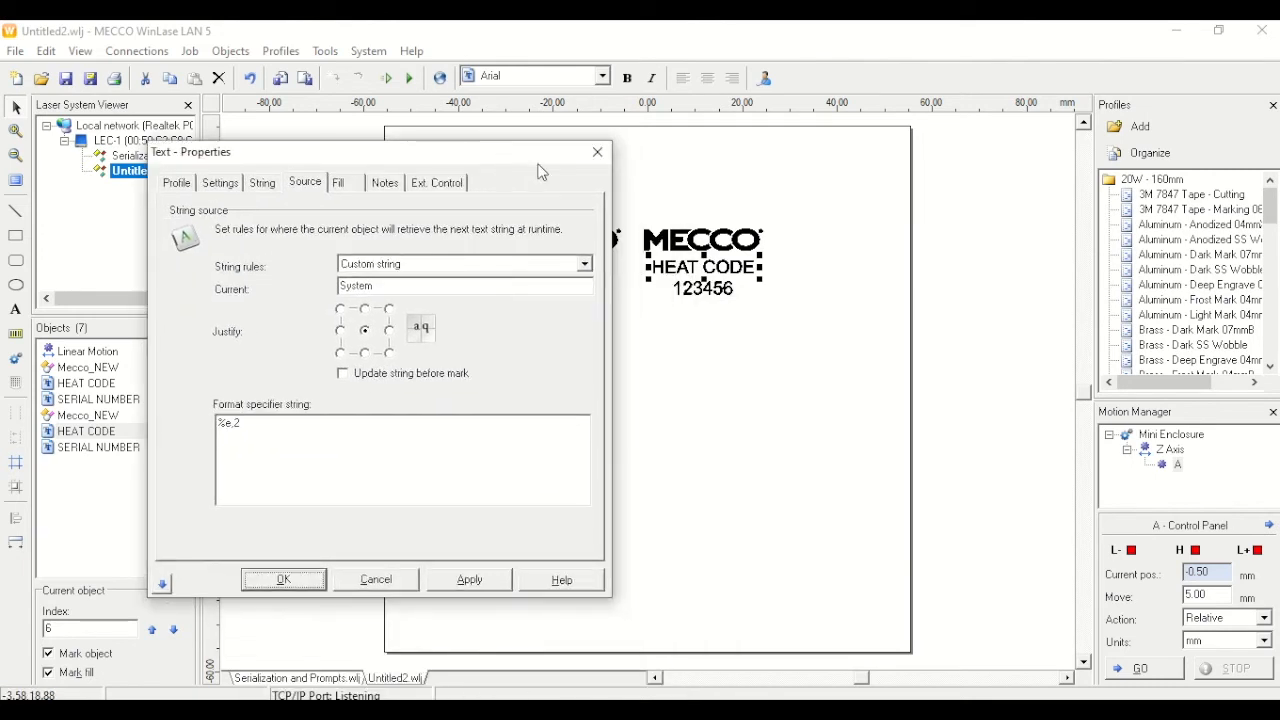
# - Set the duplicated SERIAL NUMBER text's string rule to Custom string and start editing its format specifier string
pyautogui.click(82, 450)
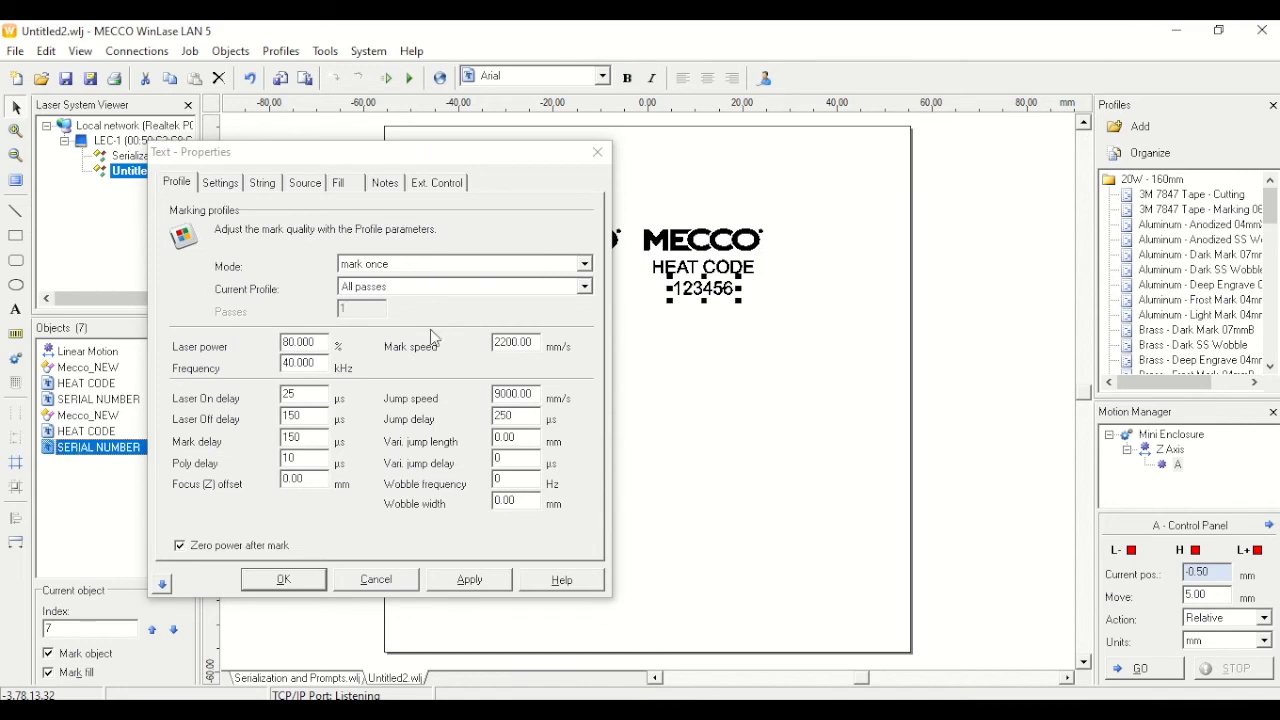
pyautogui.click(306, 184)
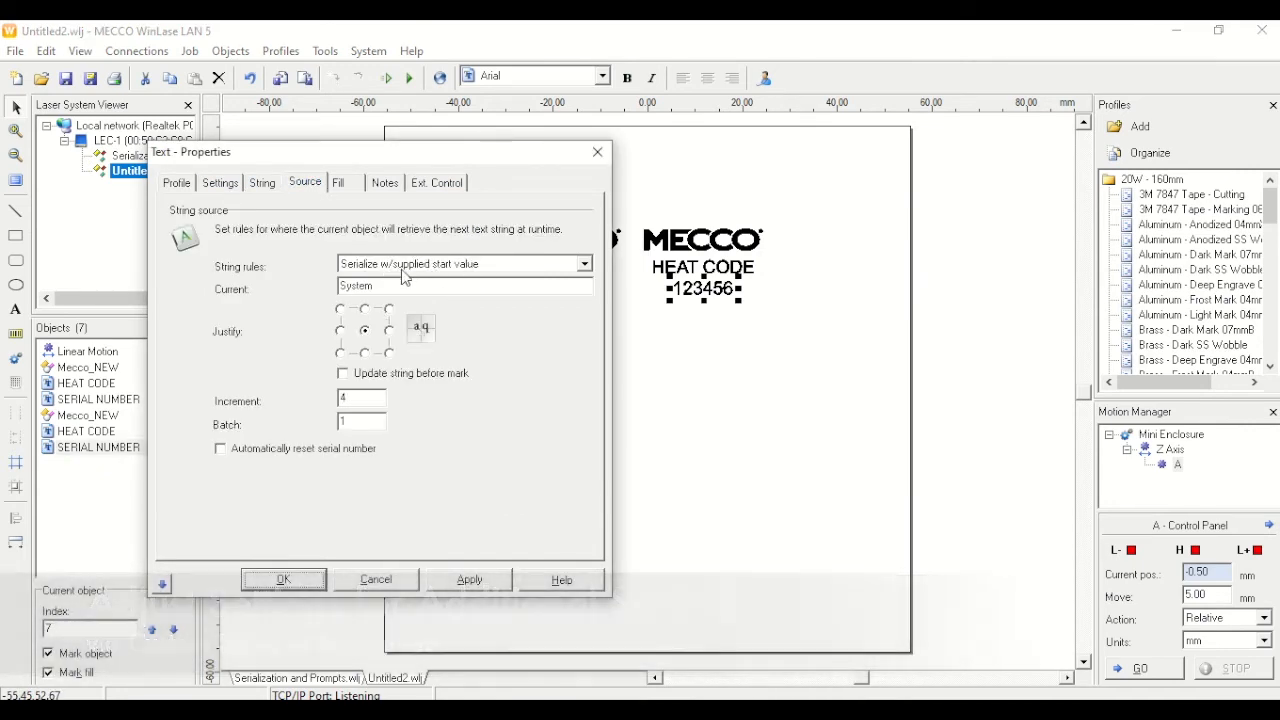
pyautogui.click(494, 268)
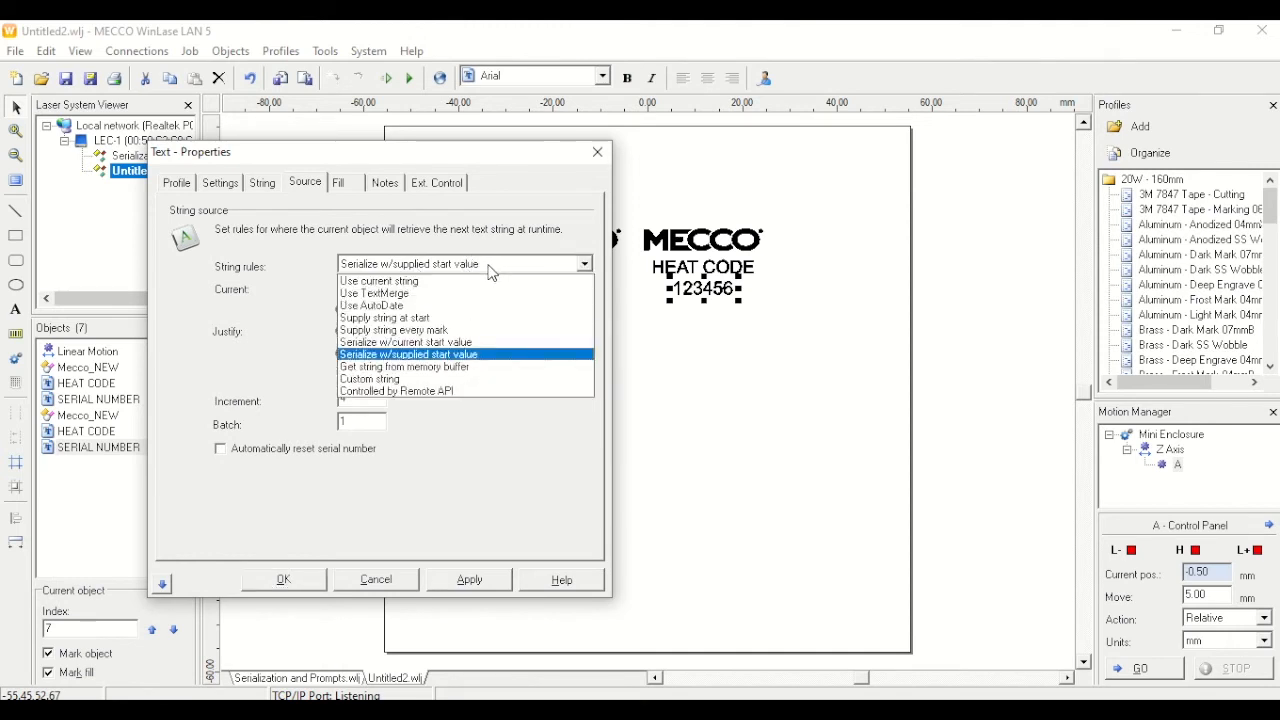
pyautogui.click(407, 380)
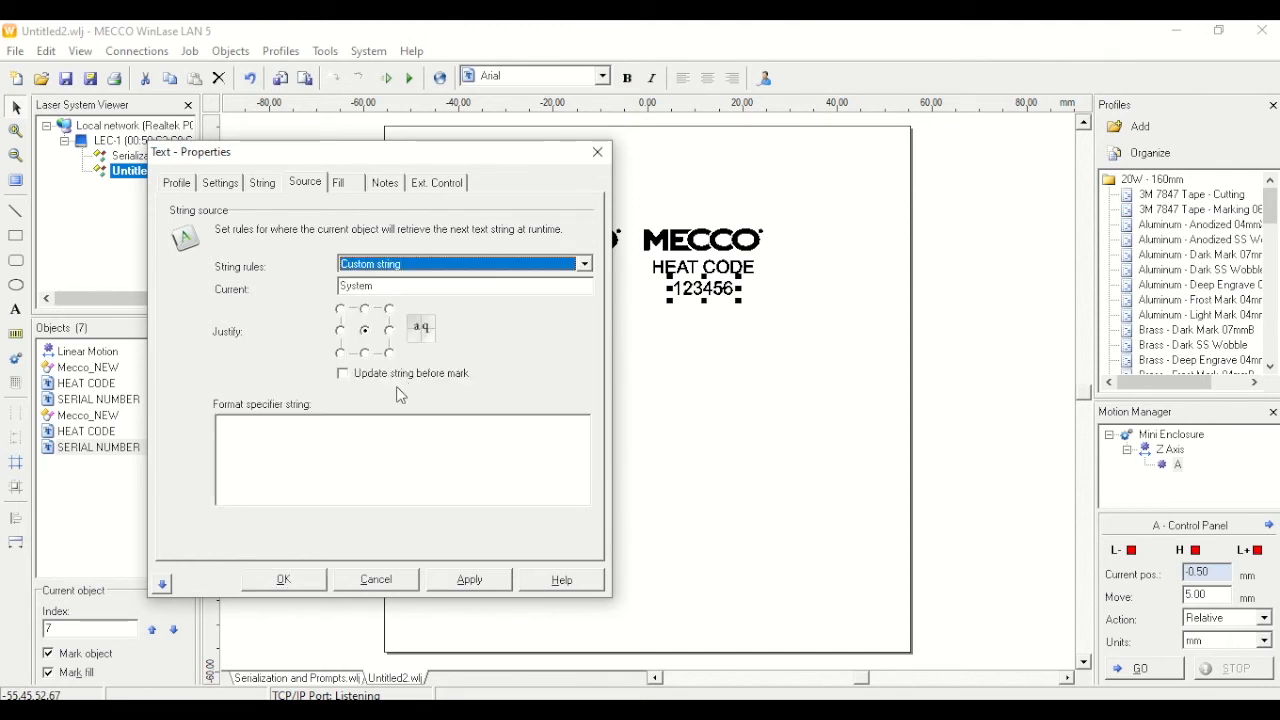
pyautogui.click(286, 425)
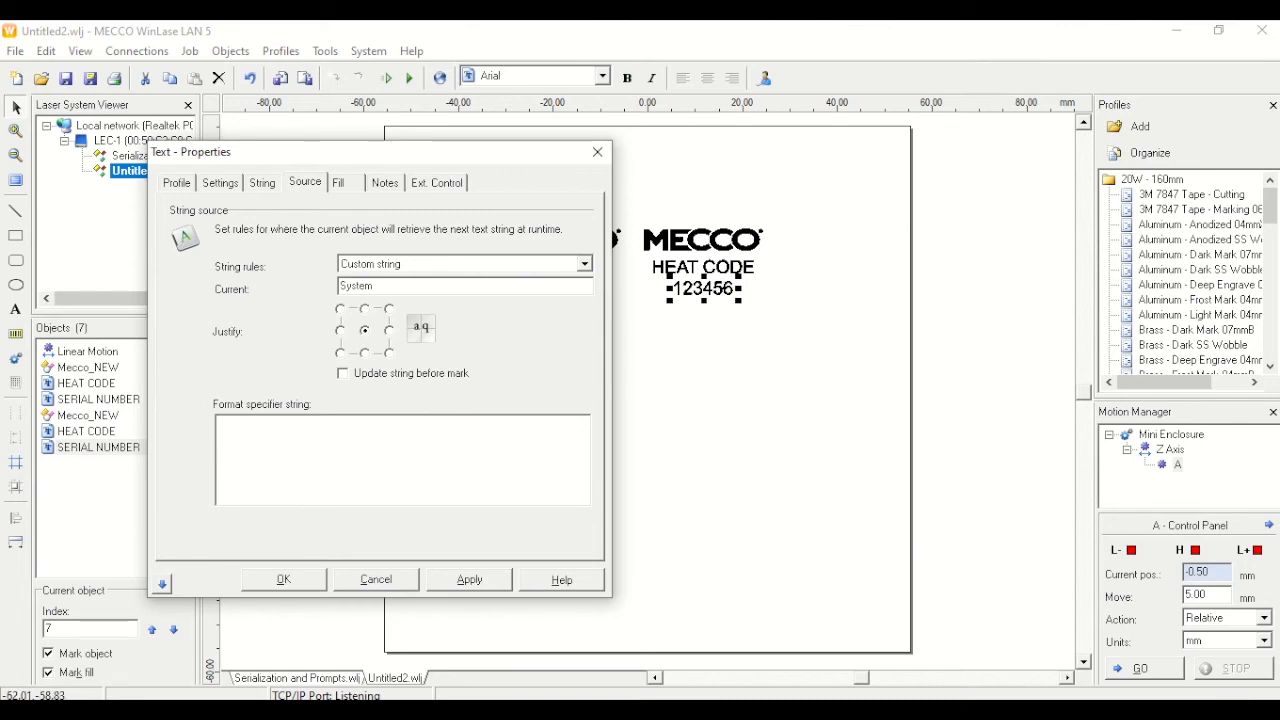
# - Check the %i specifier in the user guide PDF and apply %i,3,1 as the duplicated SERIAL NUMBER's format specifier string, closing its properties
pyautogui.click(470, 630)
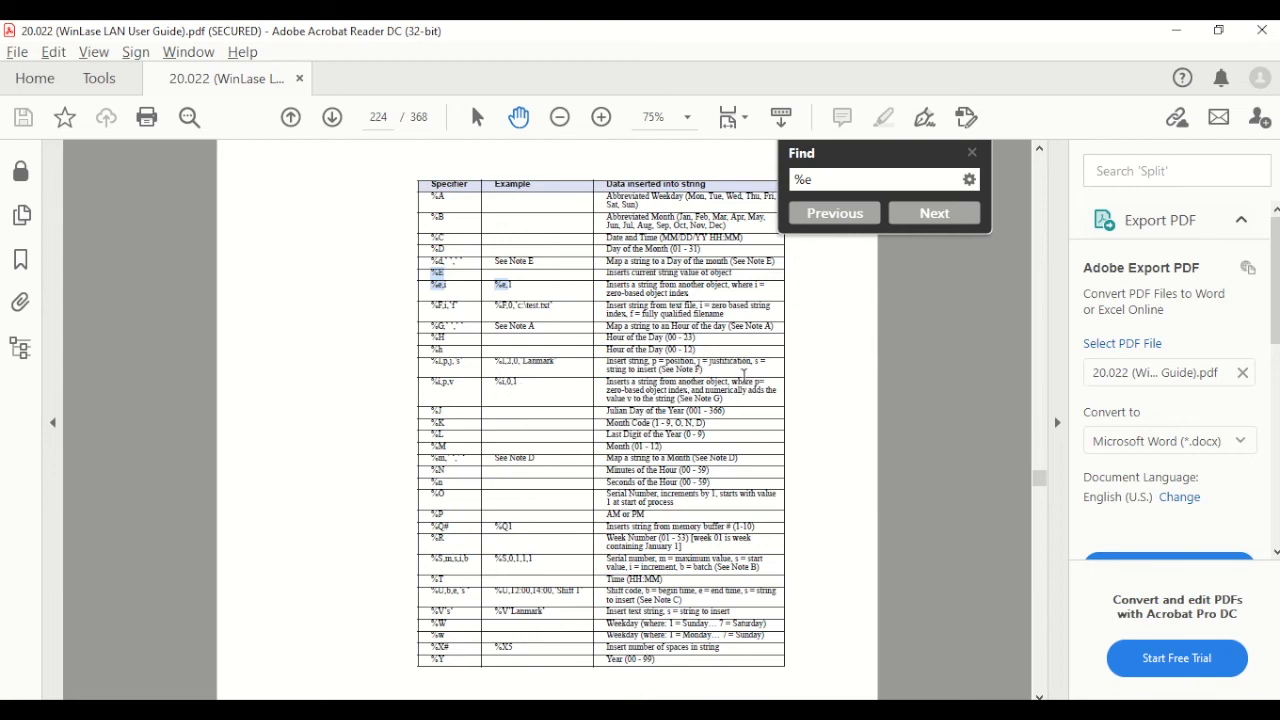
pyautogui.hotkey('alt', 'Tab')
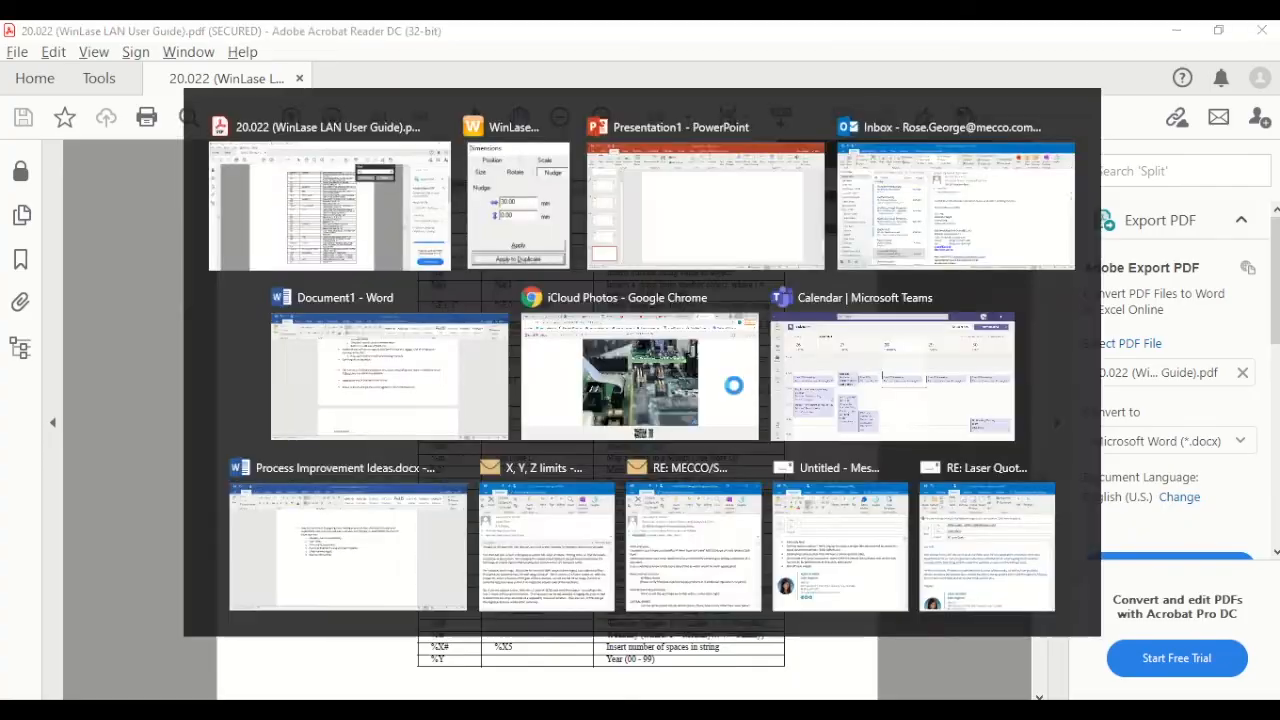
pyautogui.hotkey('alt', 'Tab')
pyautogui.hotkey('alt', 'Tab')
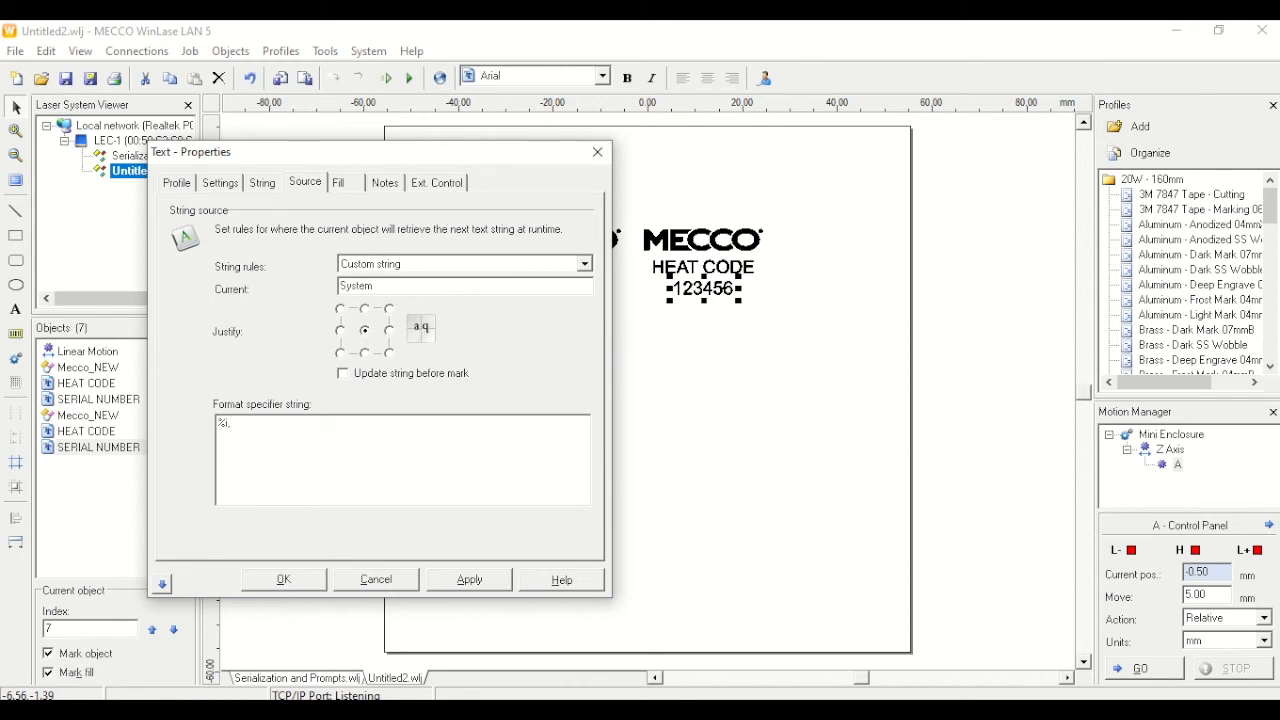
pyautogui.moveTo(412, 162); pyautogui.dragTo(974, 174)
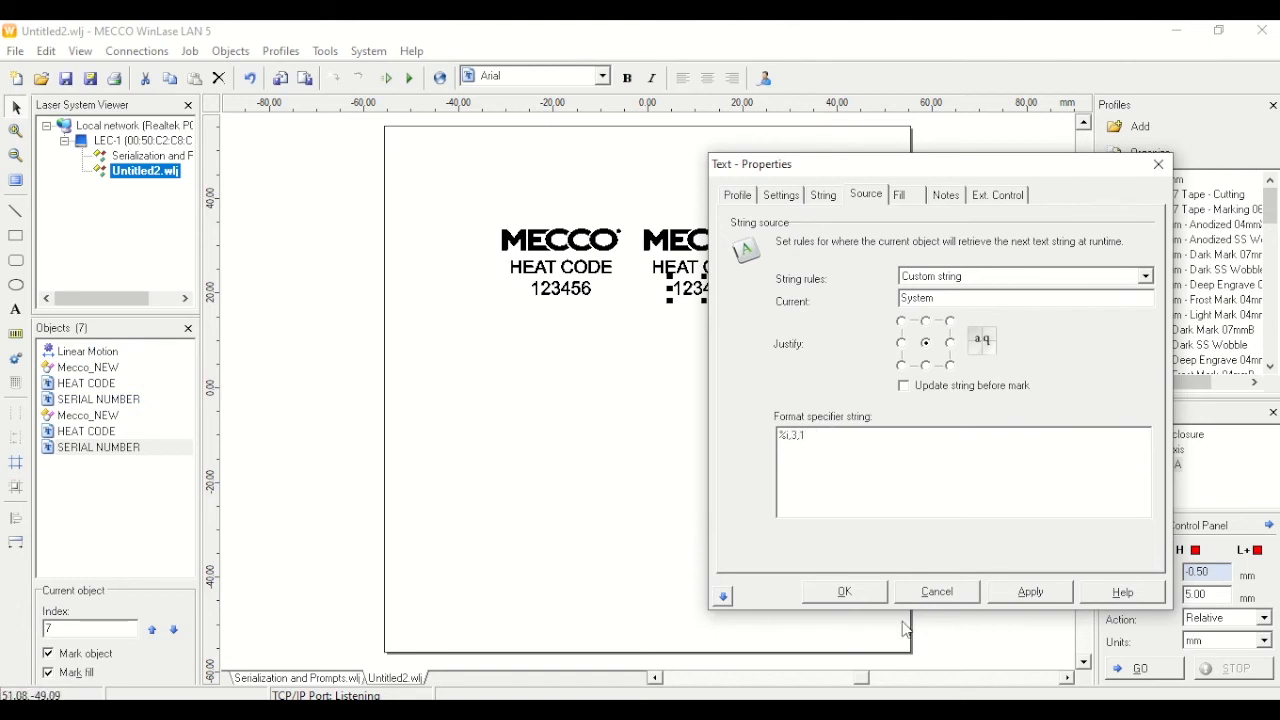
pyautogui.click(1024, 594)
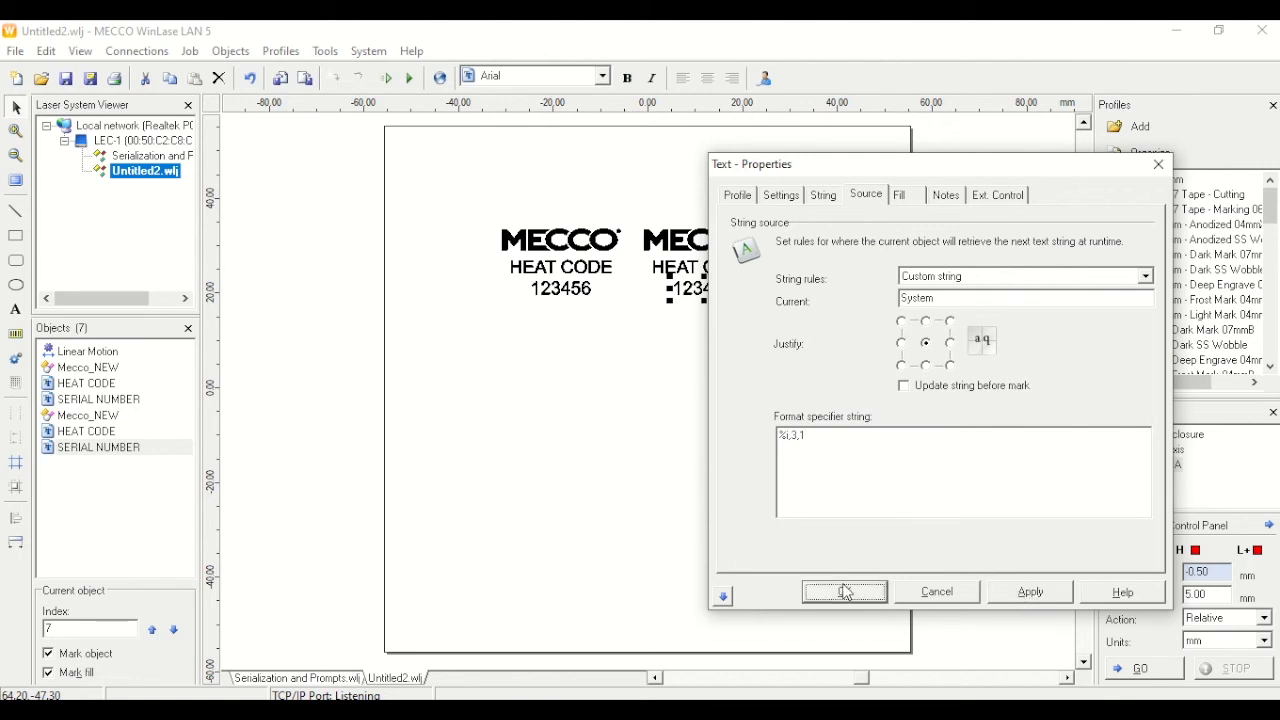
pyautogui.moveTo(900, 165); pyautogui.dragTo(946, 158)
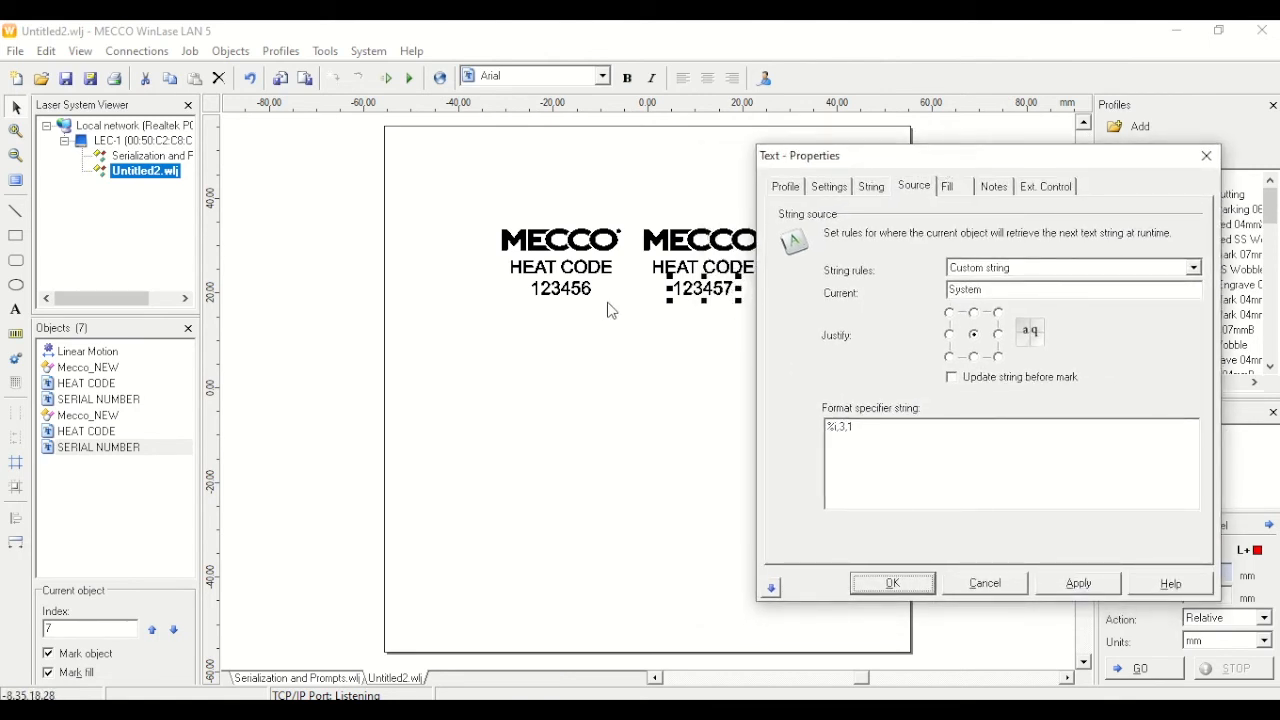
pyautogui.click(892, 586)
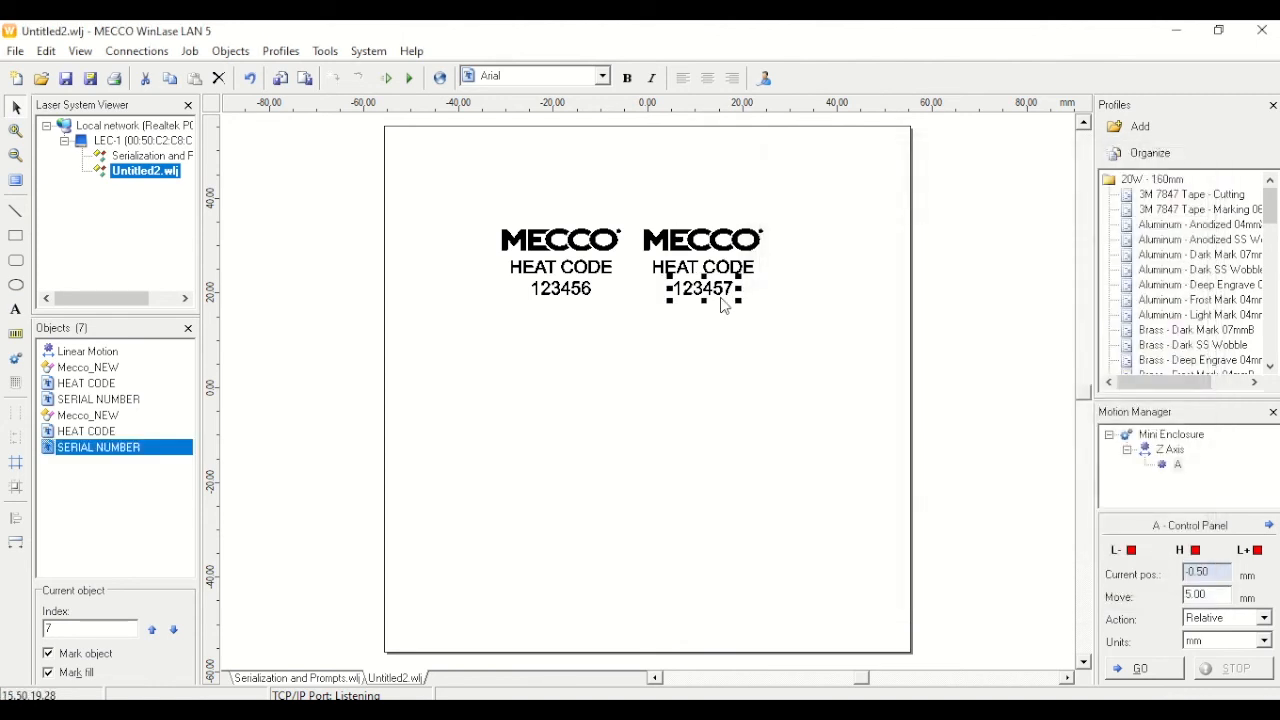
# - Select the second logo, HEAT CODE and SERIAL NUMBER together and duplicate them with a vertical nudge of -19 mm
pyautogui.click(640, 218)
pyautogui.moveTo(635, 211); pyautogui.dragTo(789, 329)
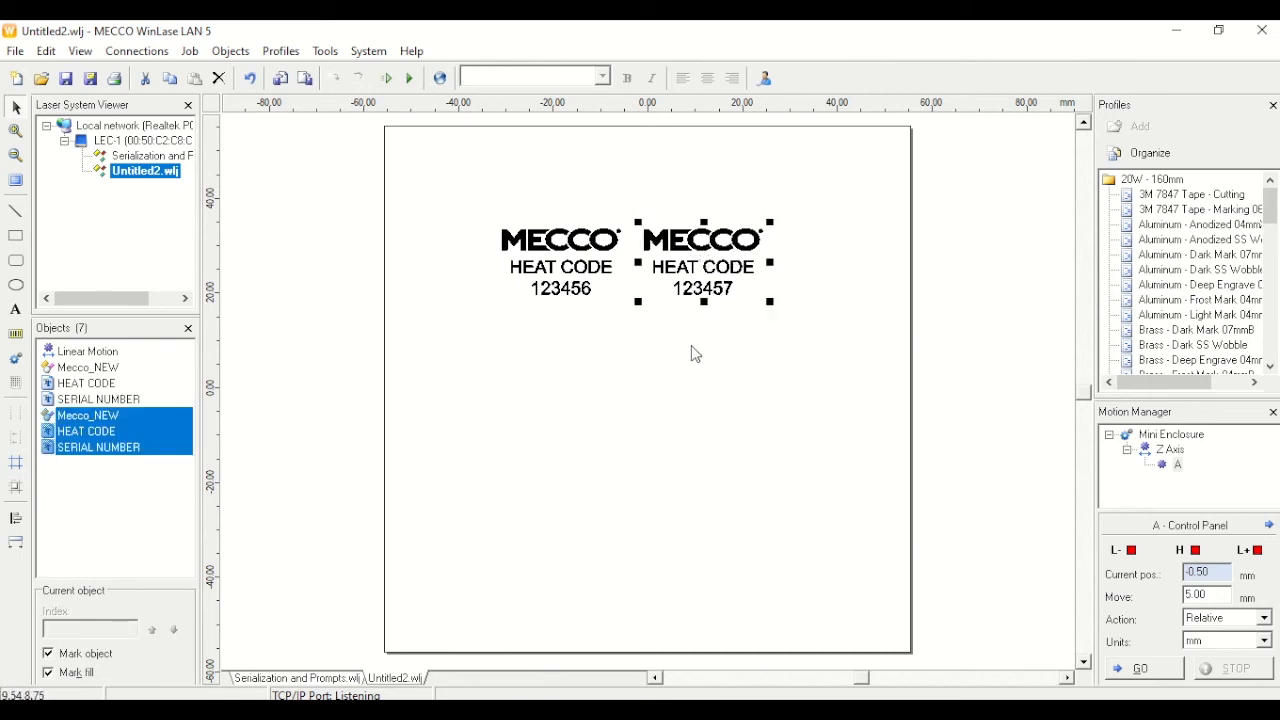
pyautogui.rightClick(142, 414)
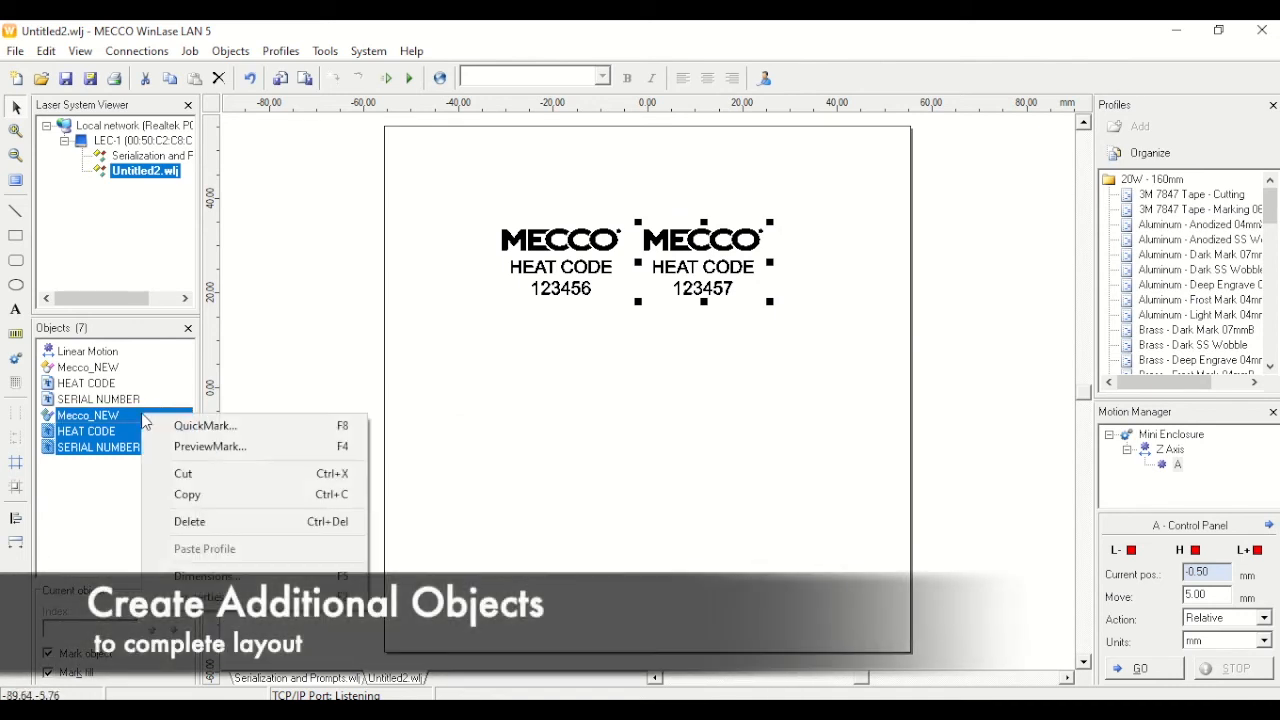
pyautogui.click(209, 578)
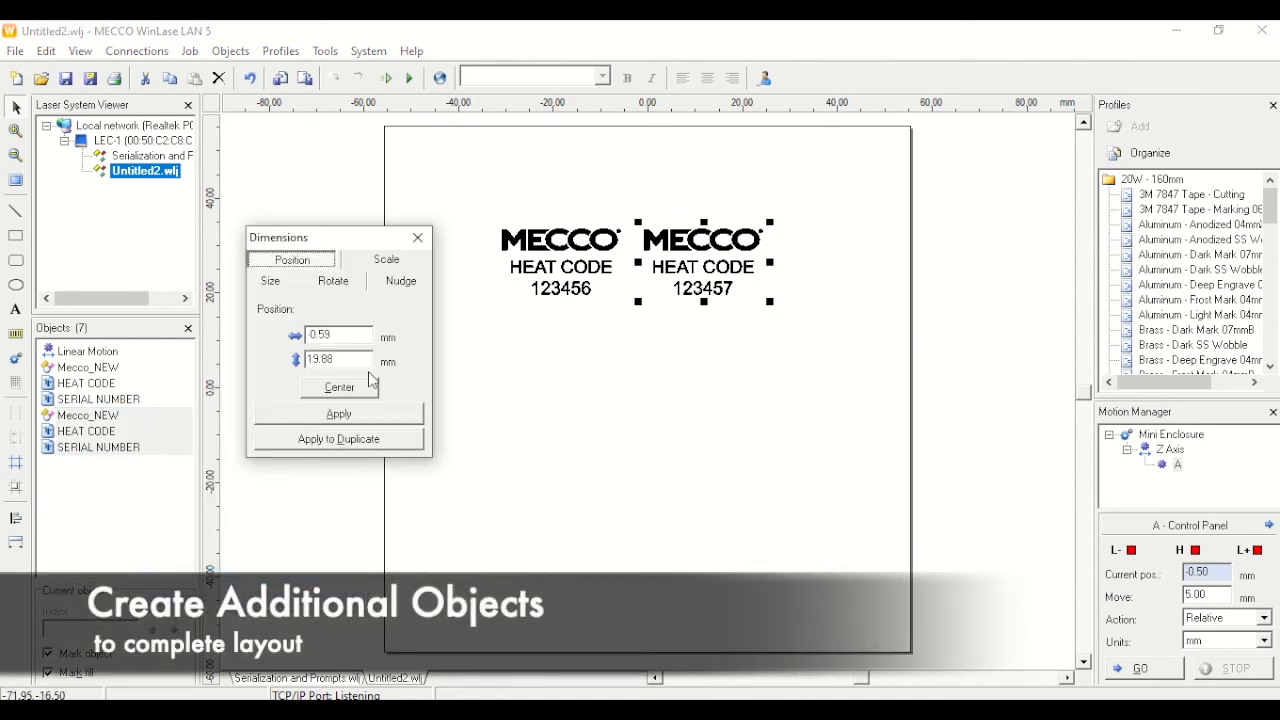
pyautogui.click(401, 281)
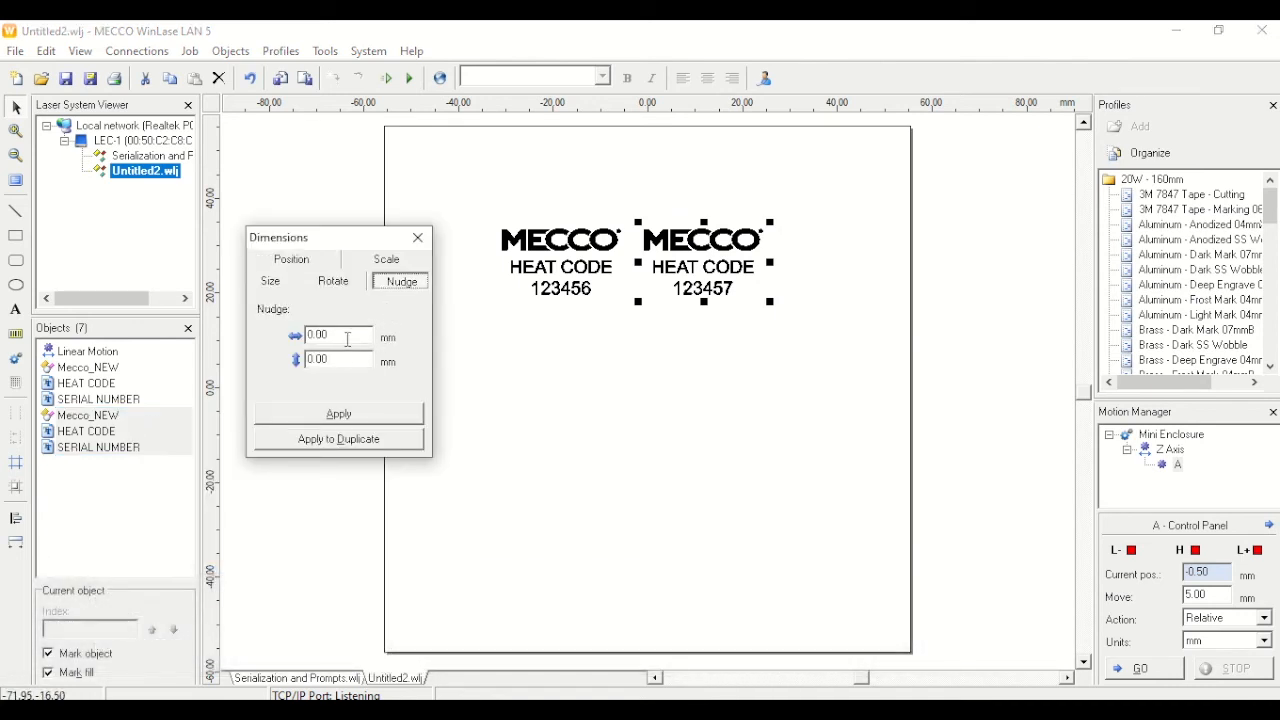
pyautogui.click(271, 281)
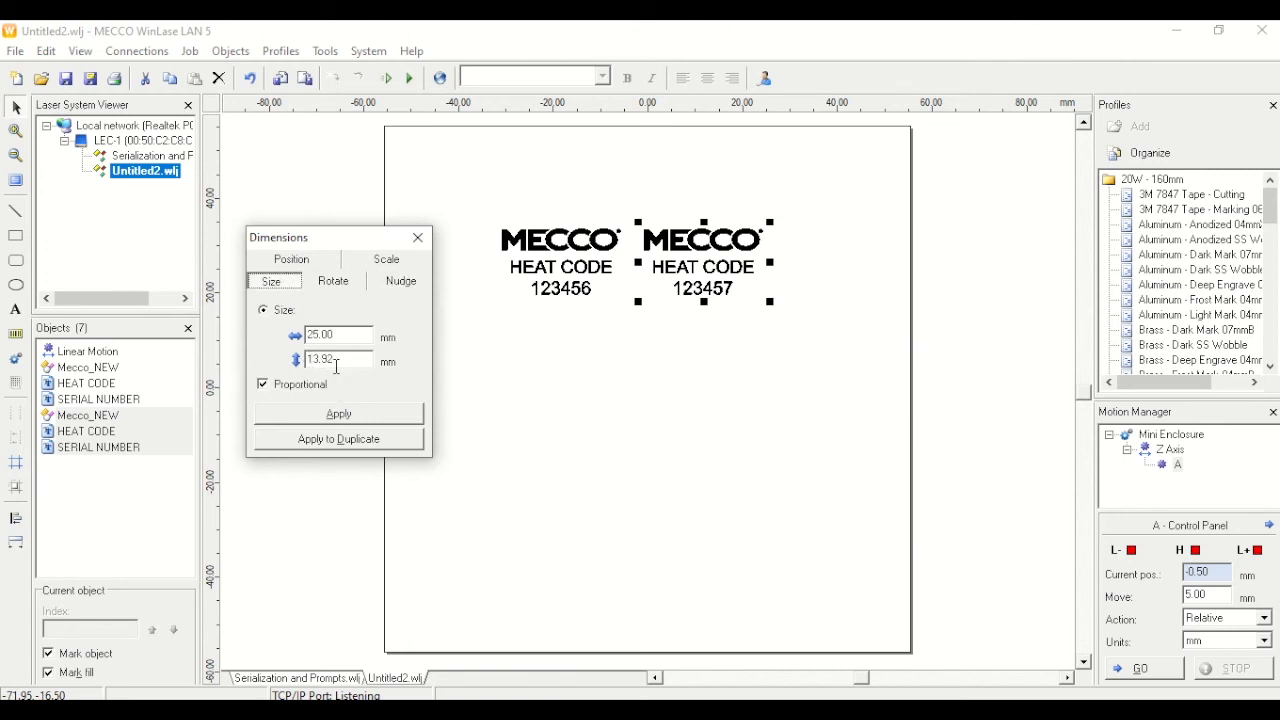
pyautogui.click(403, 283)
pyautogui.doubleClick(340, 359)
pyautogui.write('-19')
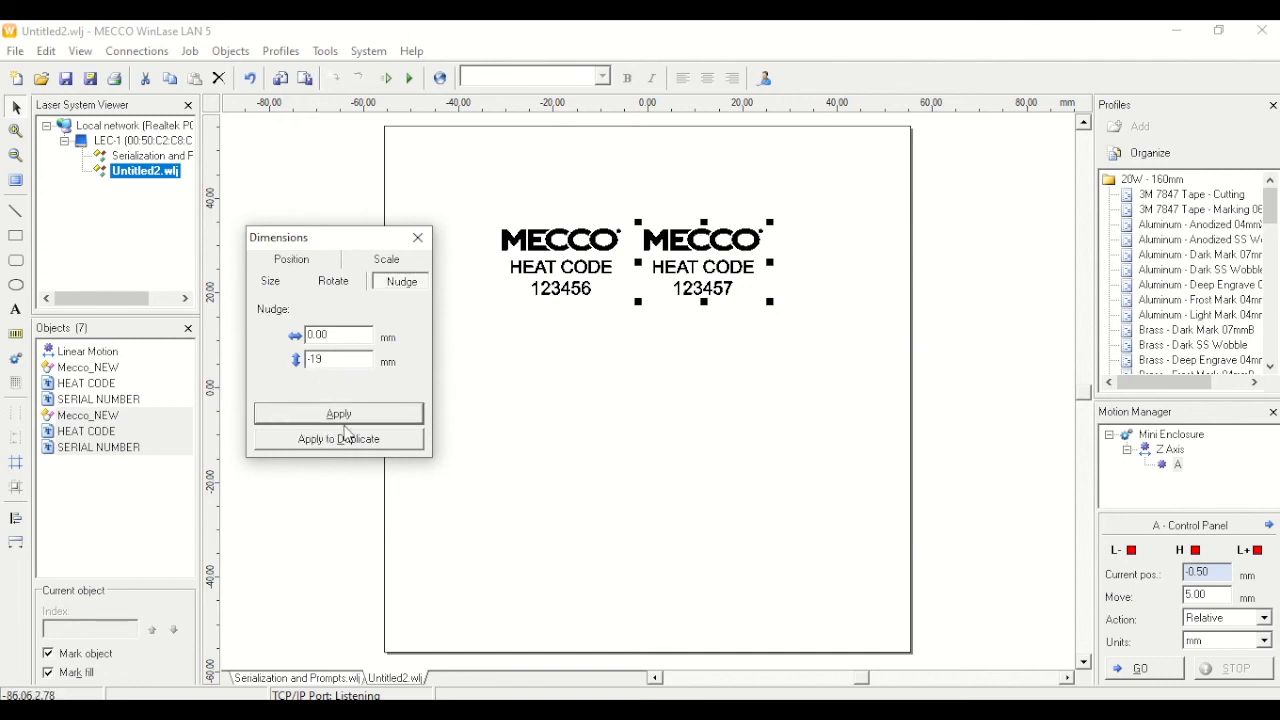
pyautogui.click(341, 440)
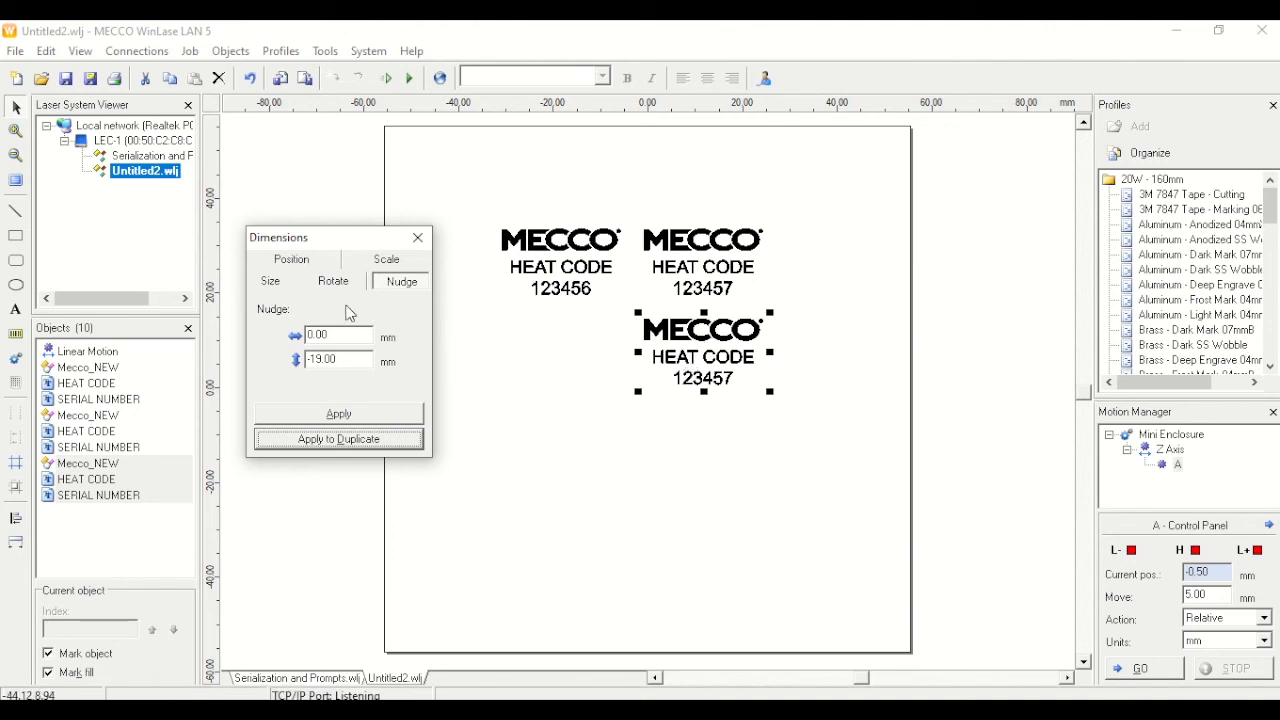
# - Nudge the new copy horizontally by -30 mm with no vertical shift, then close the dimensions and deselect everything
pyautogui.moveTo(345, 366); pyautogui.dragTo(260, 375)
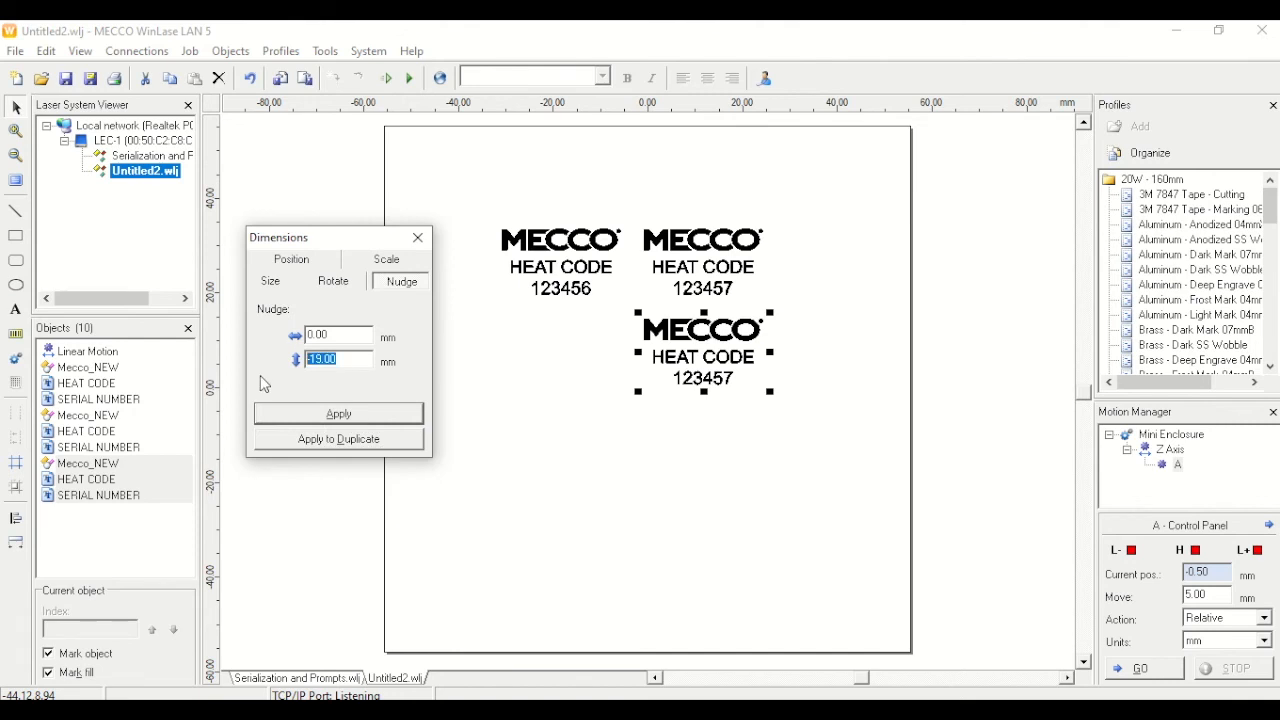
pyautogui.write('0')
pyautogui.click(288, 290)
pyautogui.click(401, 282)
pyautogui.write('1')
pyautogui.click(378, 424)
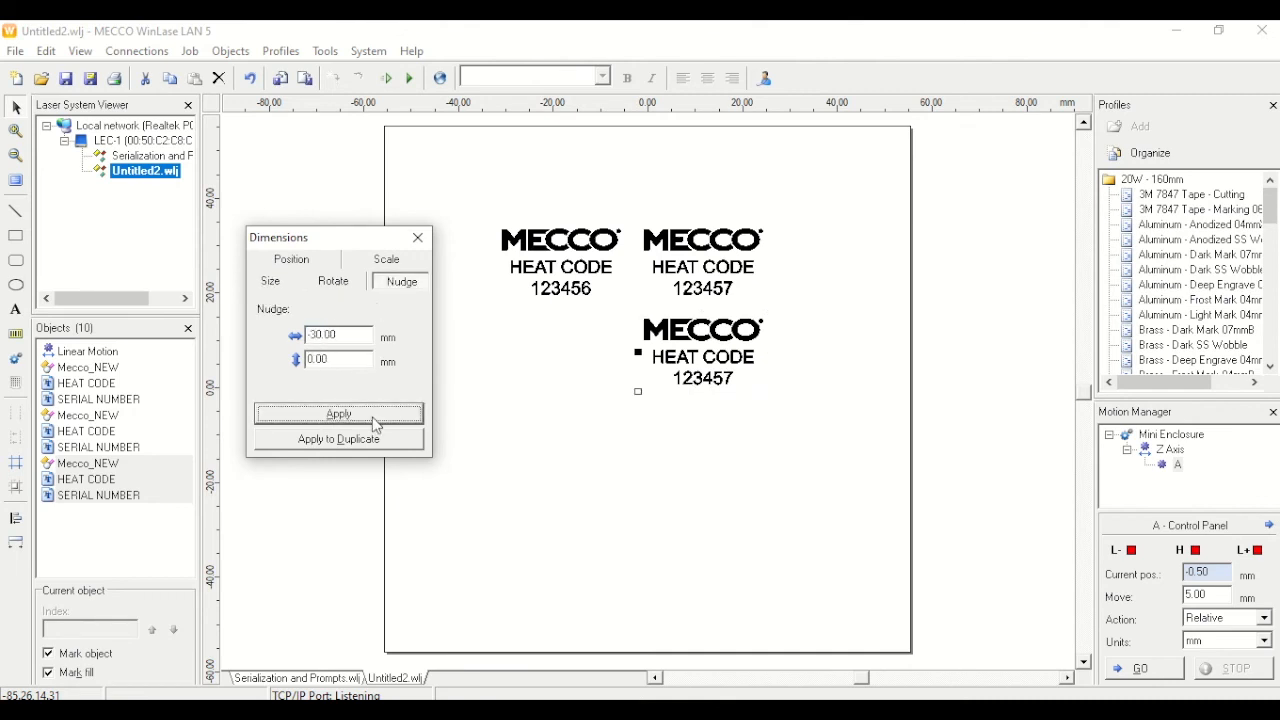
pyautogui.click(425, 245)
pyautogui.click(626, 402)
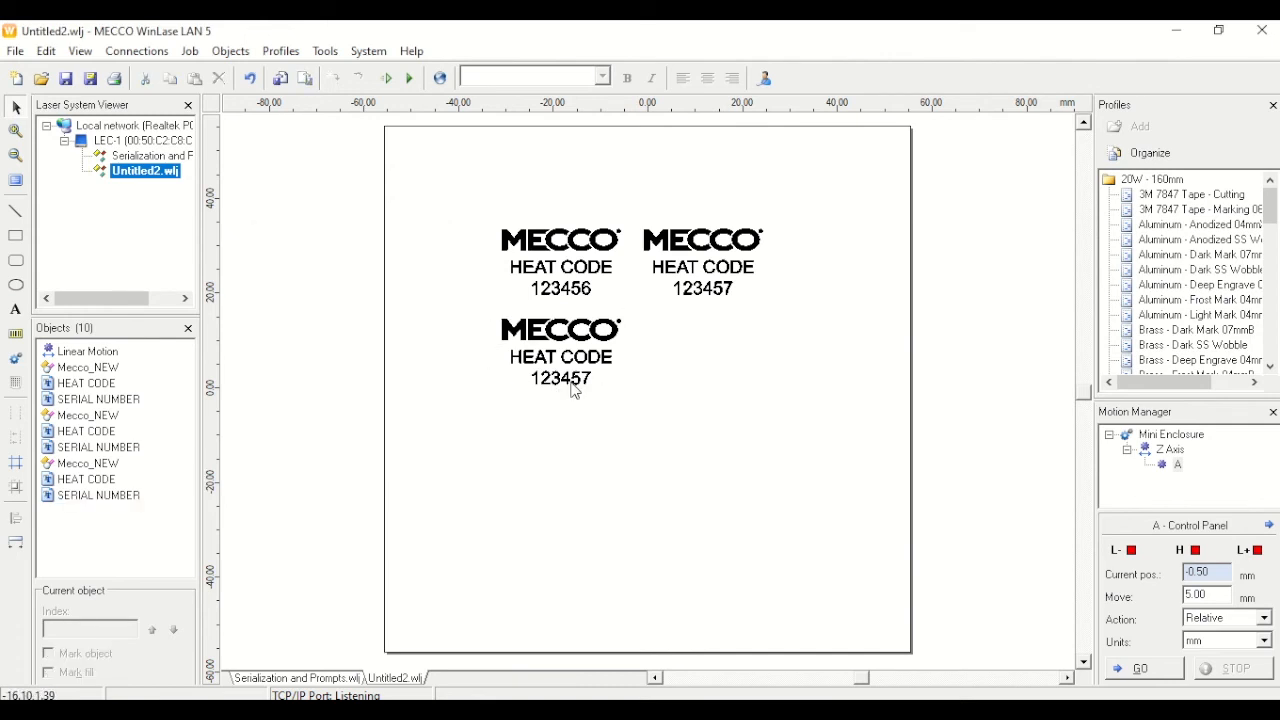
# - Set the third SERIAL NUMBER's format specifier string to %i,3,2 and confirm its properties
pyautogui.click(98, 497)
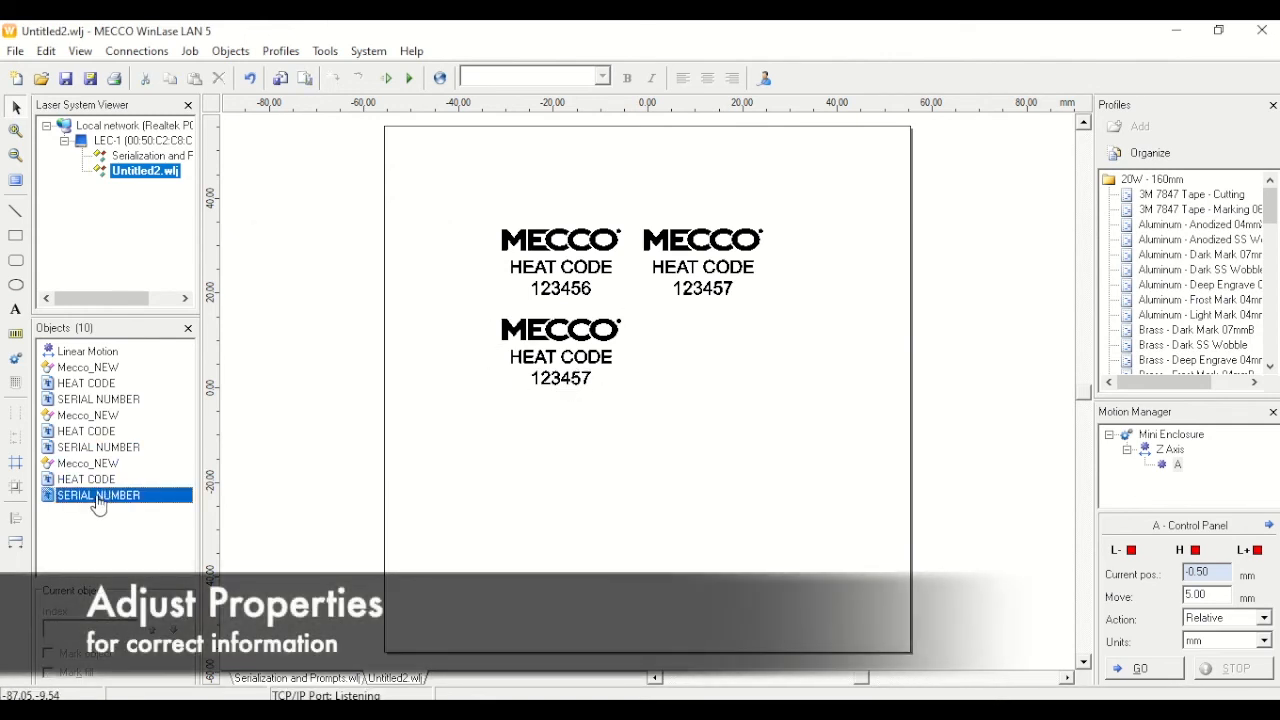
pyautogui.rightClick(100, 503)
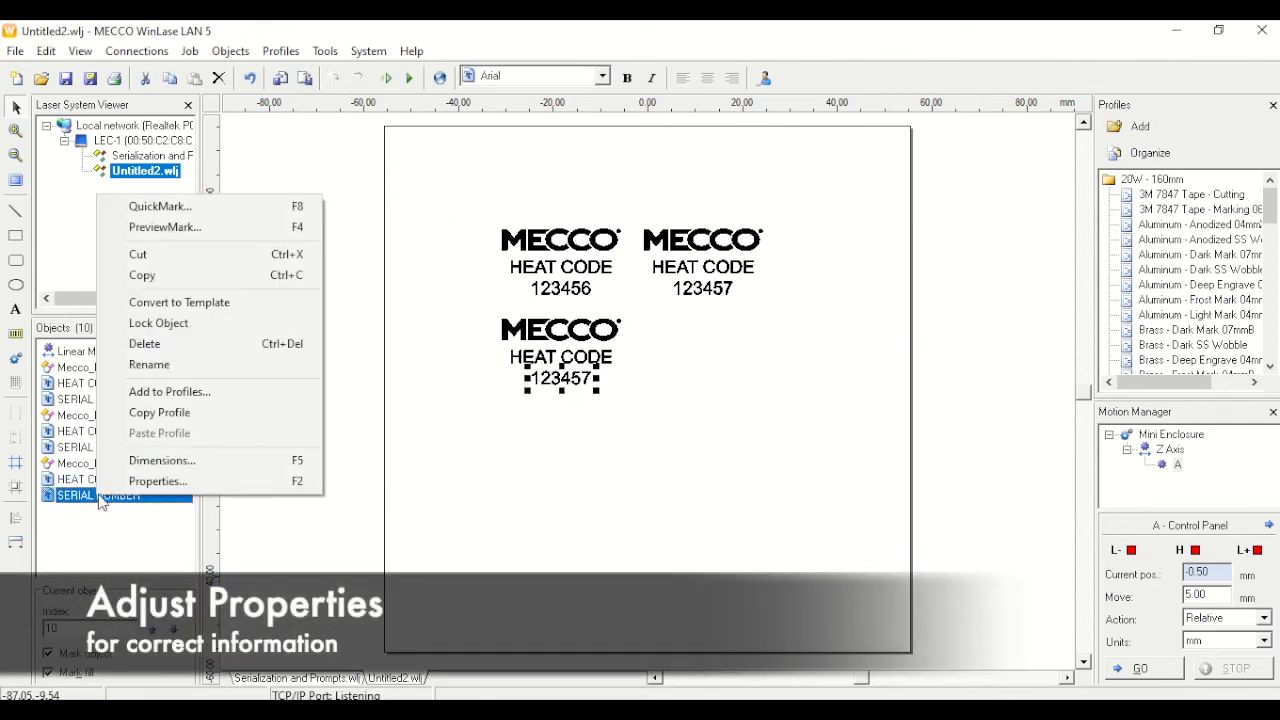
pyautogui.click(157, 480)
pyautogui.click(916, 188)
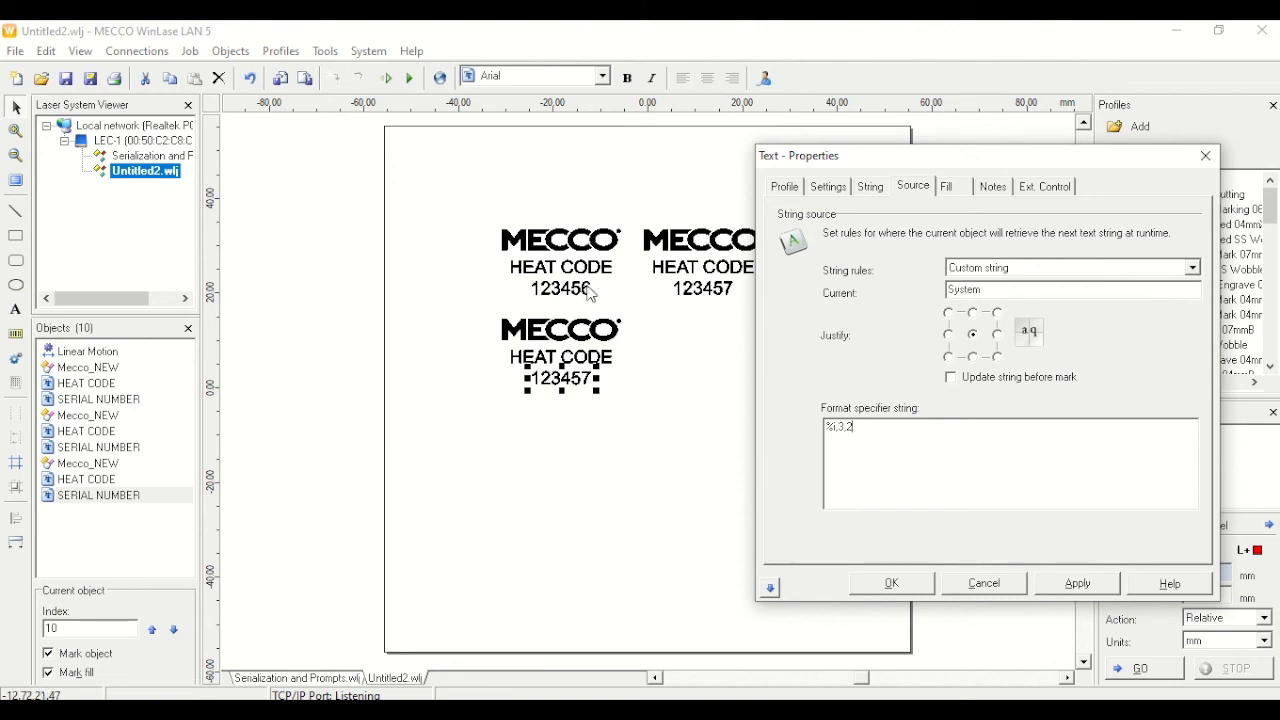
pyautogui.click(1088, 589)
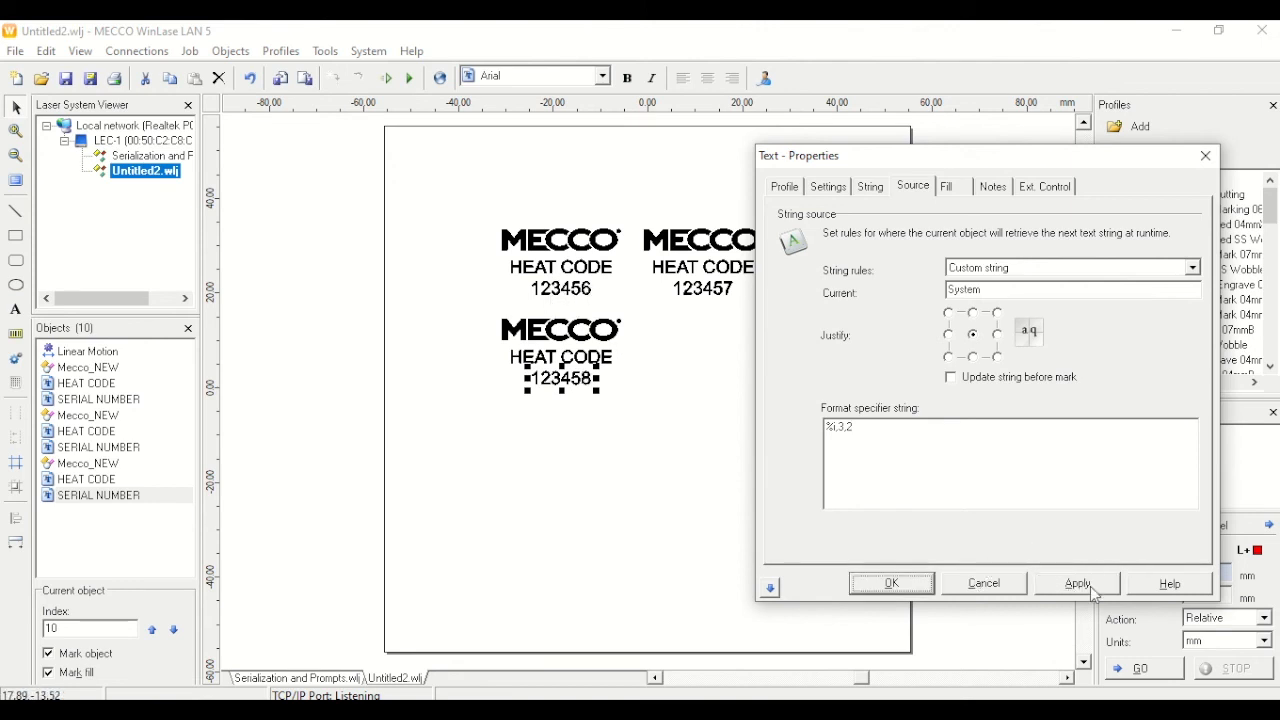
pyautogui.click(892, 584)
# - Select the third logo, HEAT CODE and SERIAL NUMBER together, duplicate them with a horizontal nudge of 30 mm, and close the dimensions
pyautogui.moveTo(488, 298); pyautogui.dragTo(655, 424)
pyautogui.rightClick(158, 464)
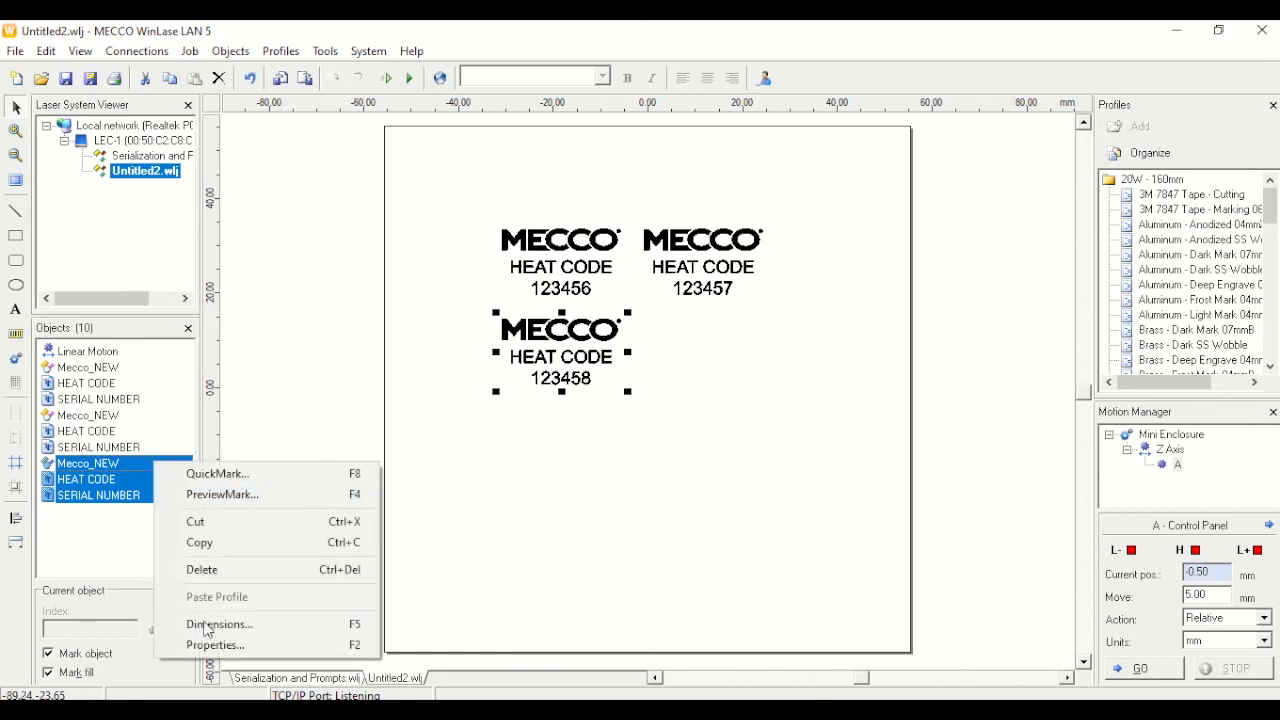
pyautogui.click(245, 625)
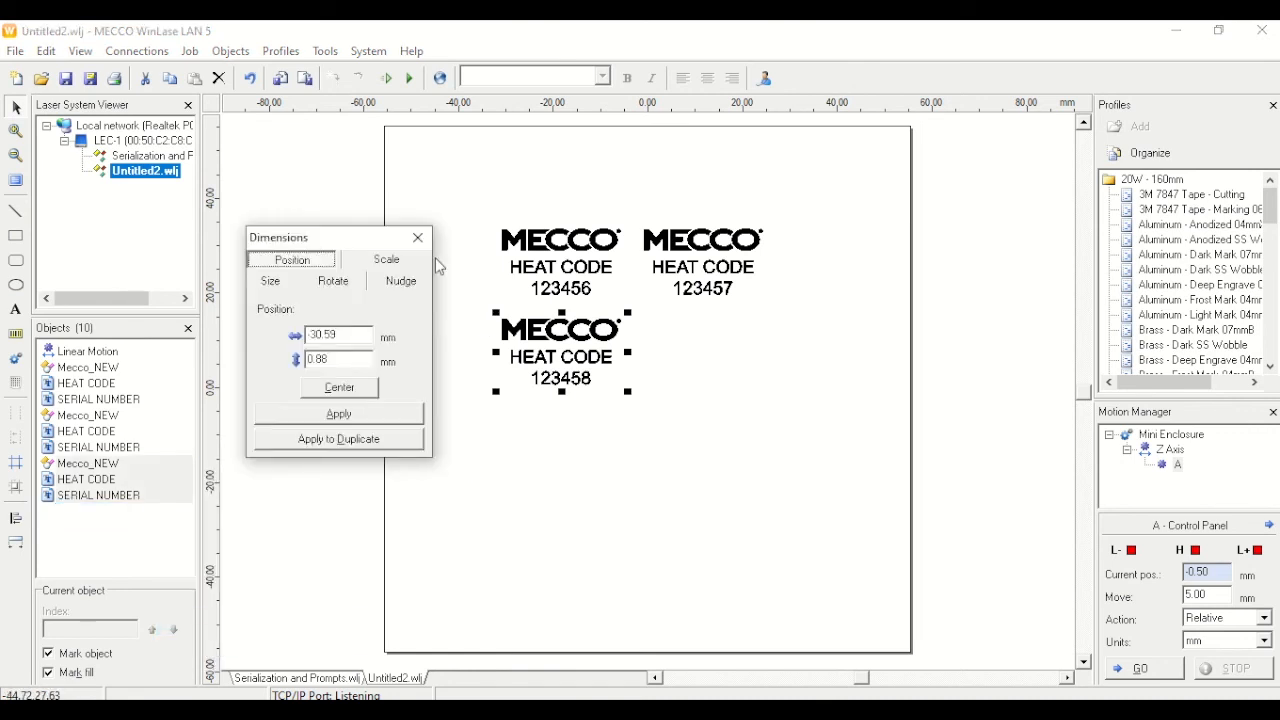
pyautogui.click(398, 282)
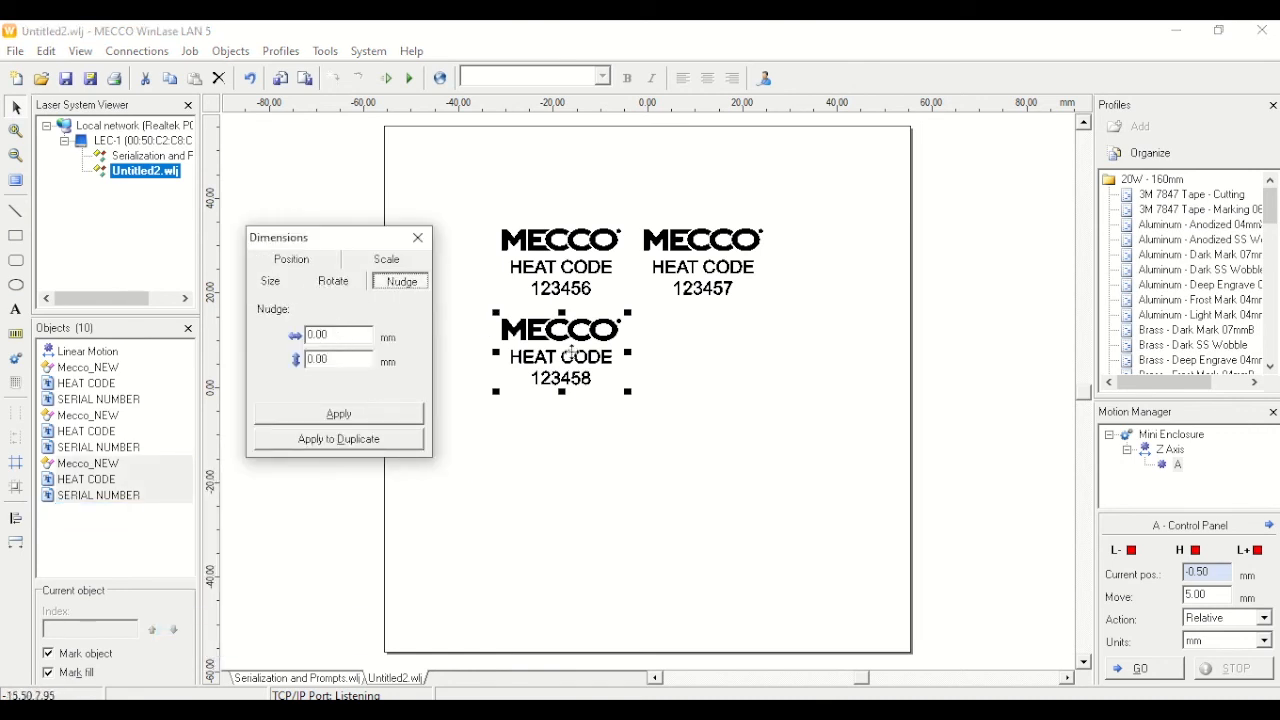
pyautogui.doubleClick(338, 336)
pyautogui.write('30')
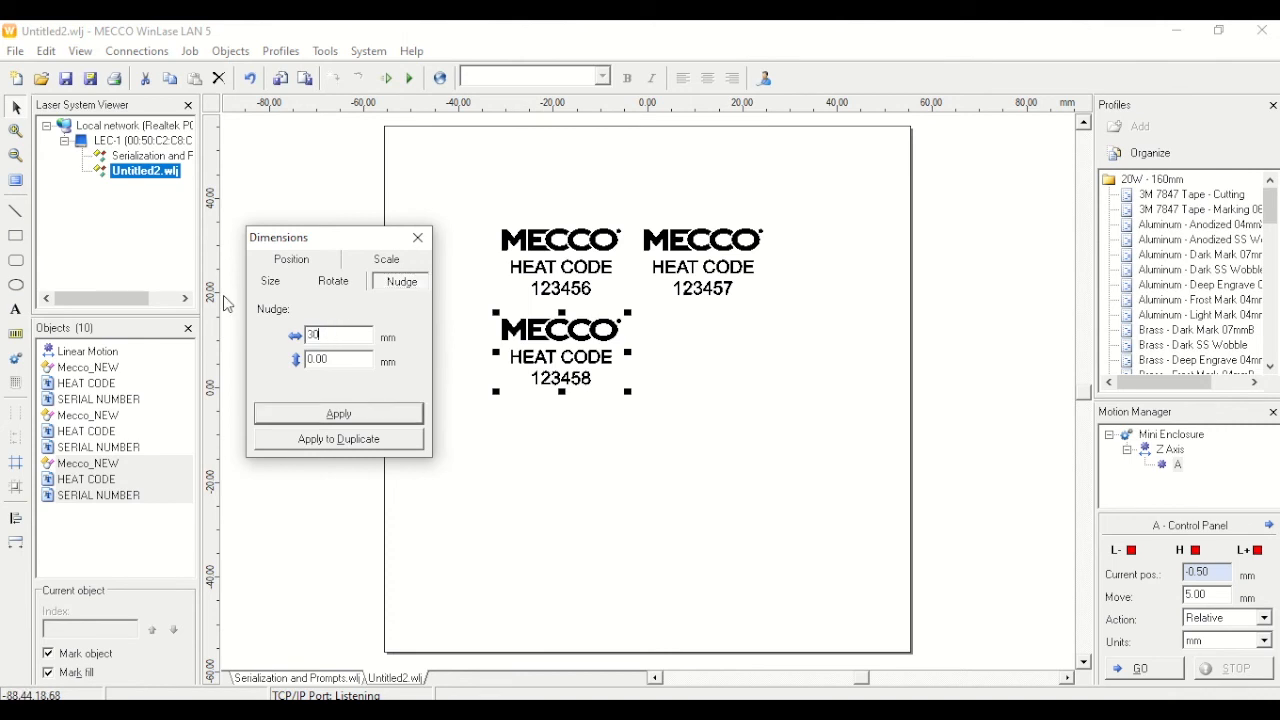
pyautogui.click(362, 441)
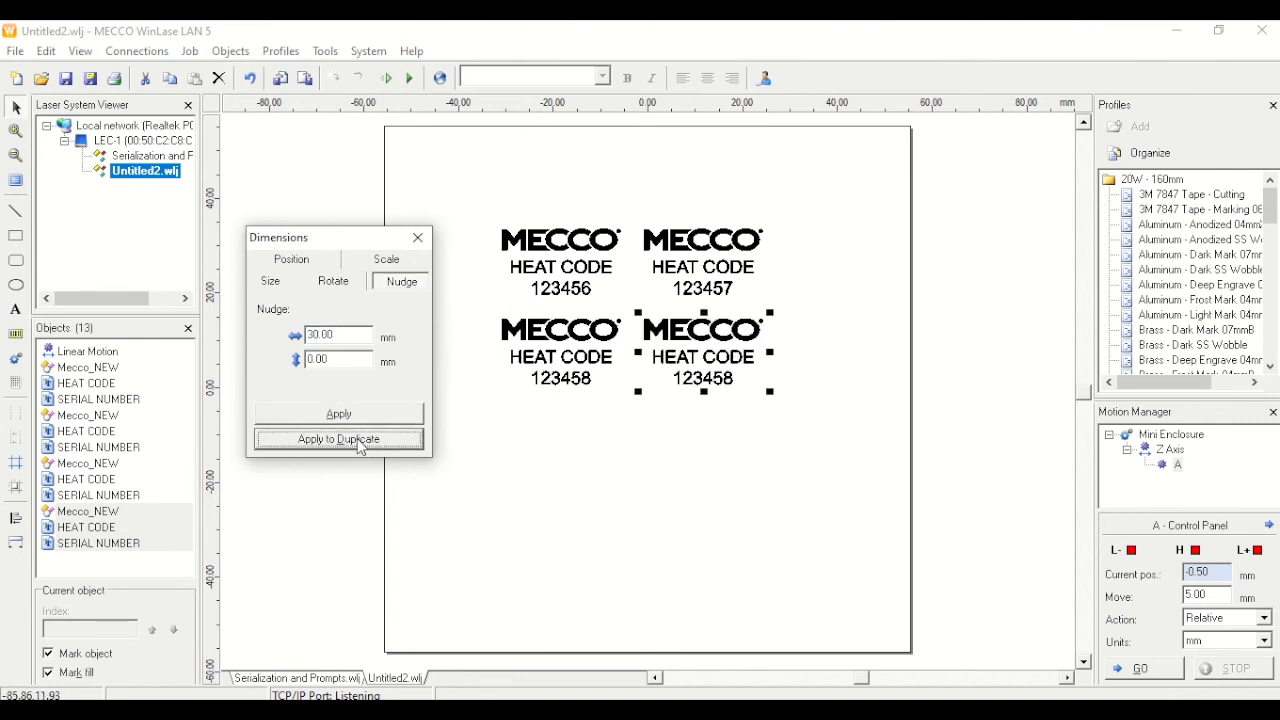
pyautogui.click(418, 238)
# - Change the fourth SERIAL NUMBER's format specifier string so it reads 123459, confirm its properties and deselect it
pyautogui.rightClick(134, 543)
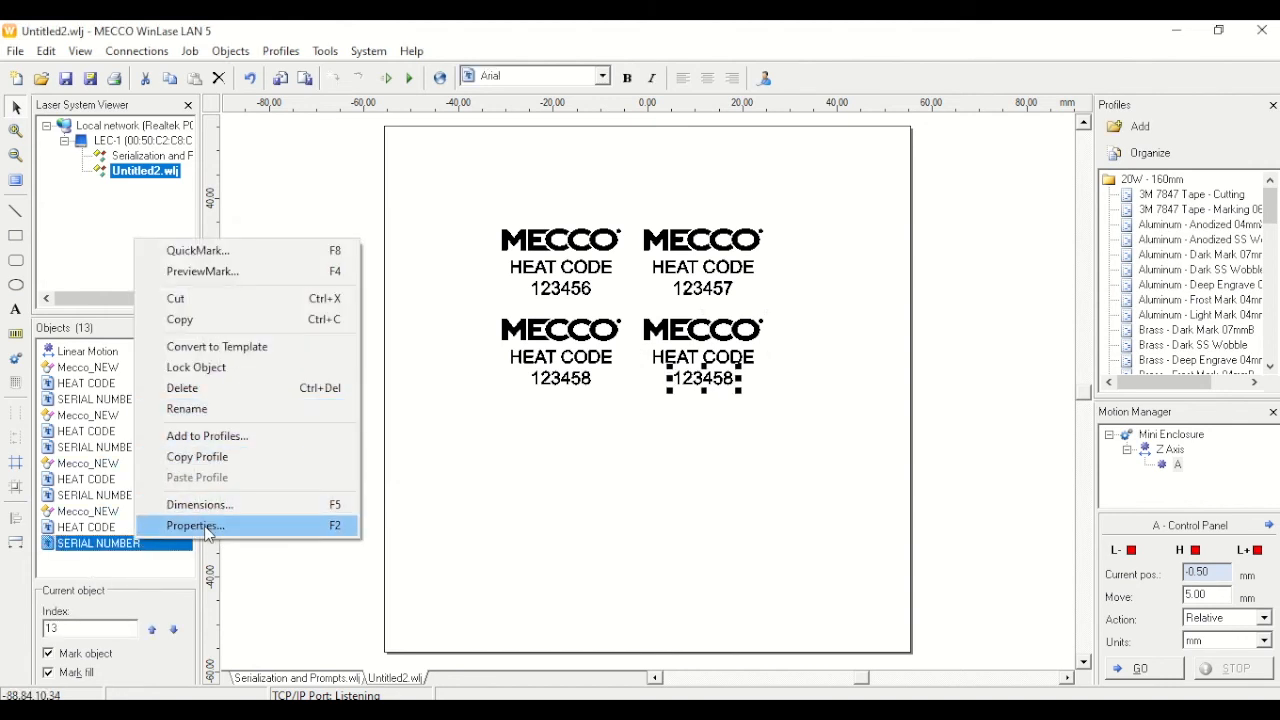
pyautogui.click(250, 525)
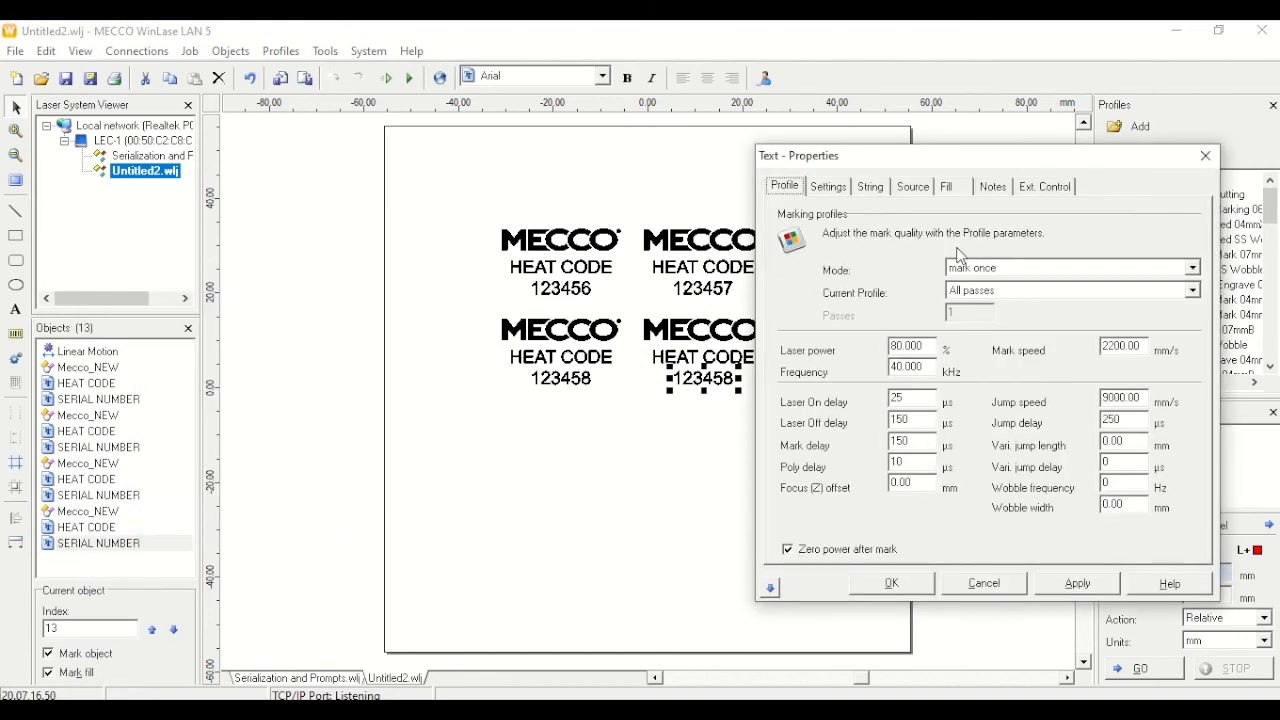
pyautogui.click(933, 192)
pyautogui.click(888, 425)
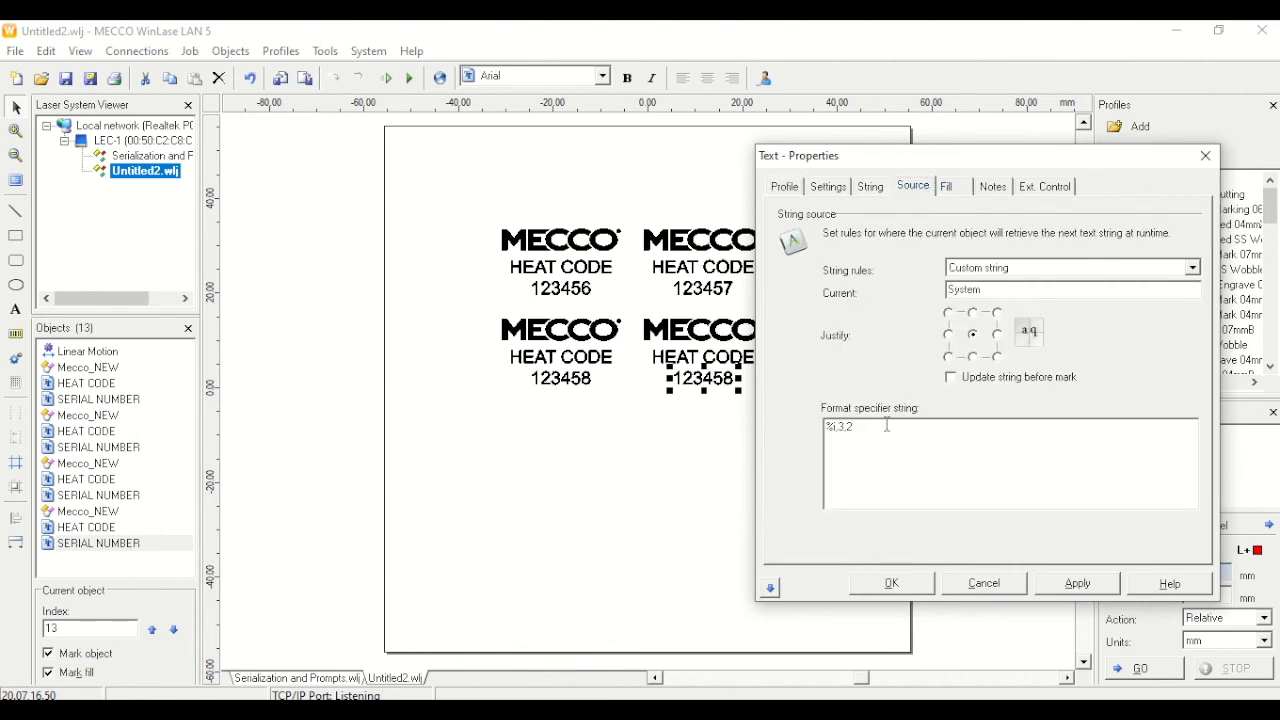
pyautogui.click(1080, 583)
pyautogui.click(888, 584)
pyautogui.click(752, 450)
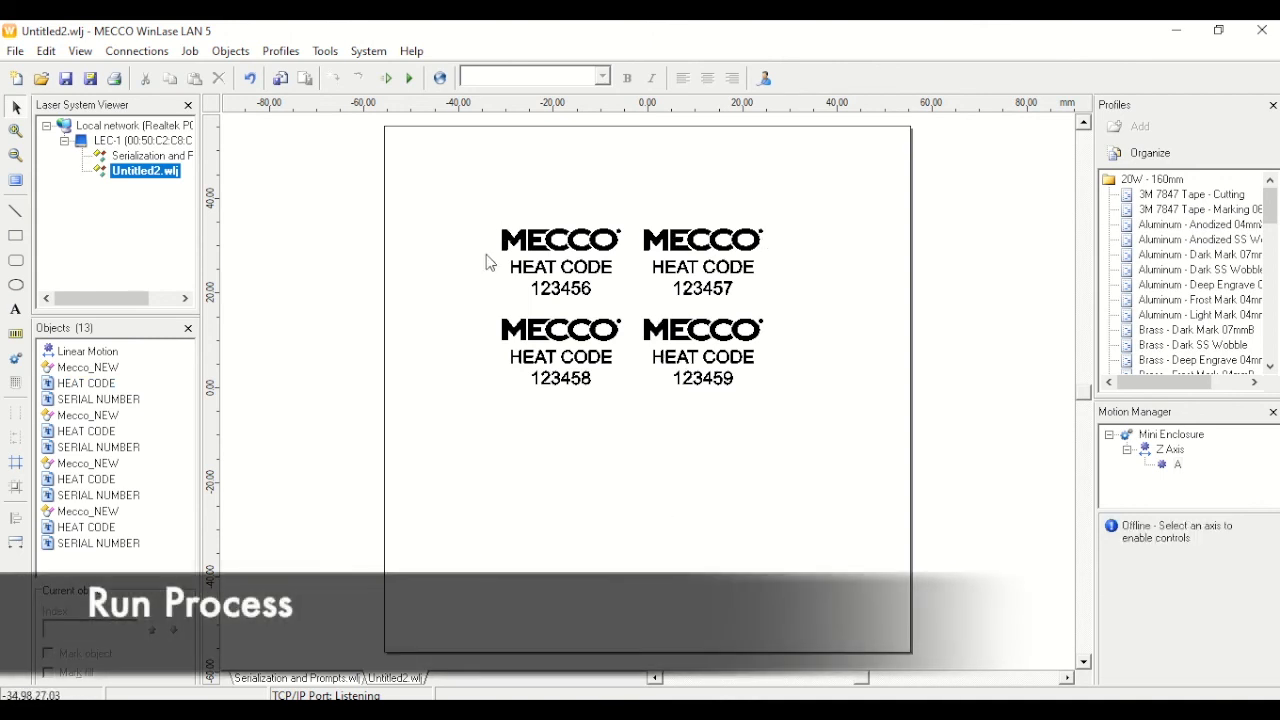
# - Run the marking process, entering XYZ as the HEAT CODE string and 111111 as the starting SERIAL NUMBER string
pyautogui.click(412, 80)
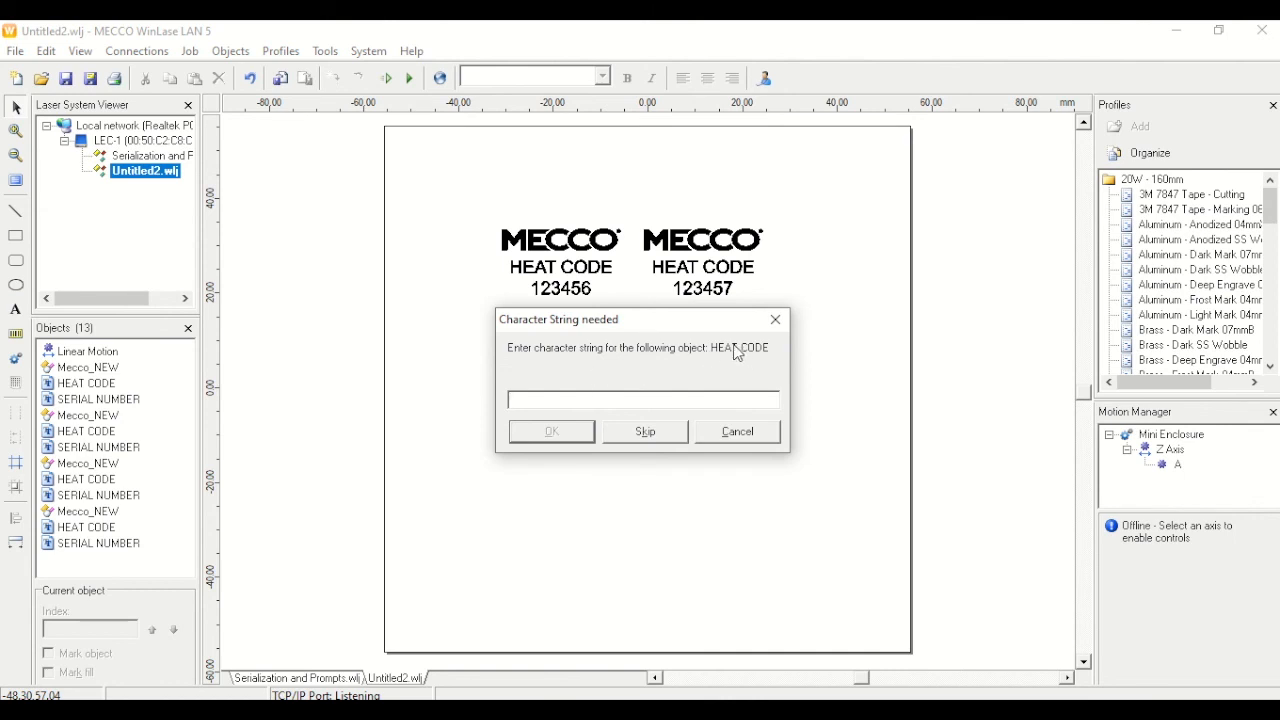
pyautogui.write('XYZ')
pyautogui.click(555, 433)
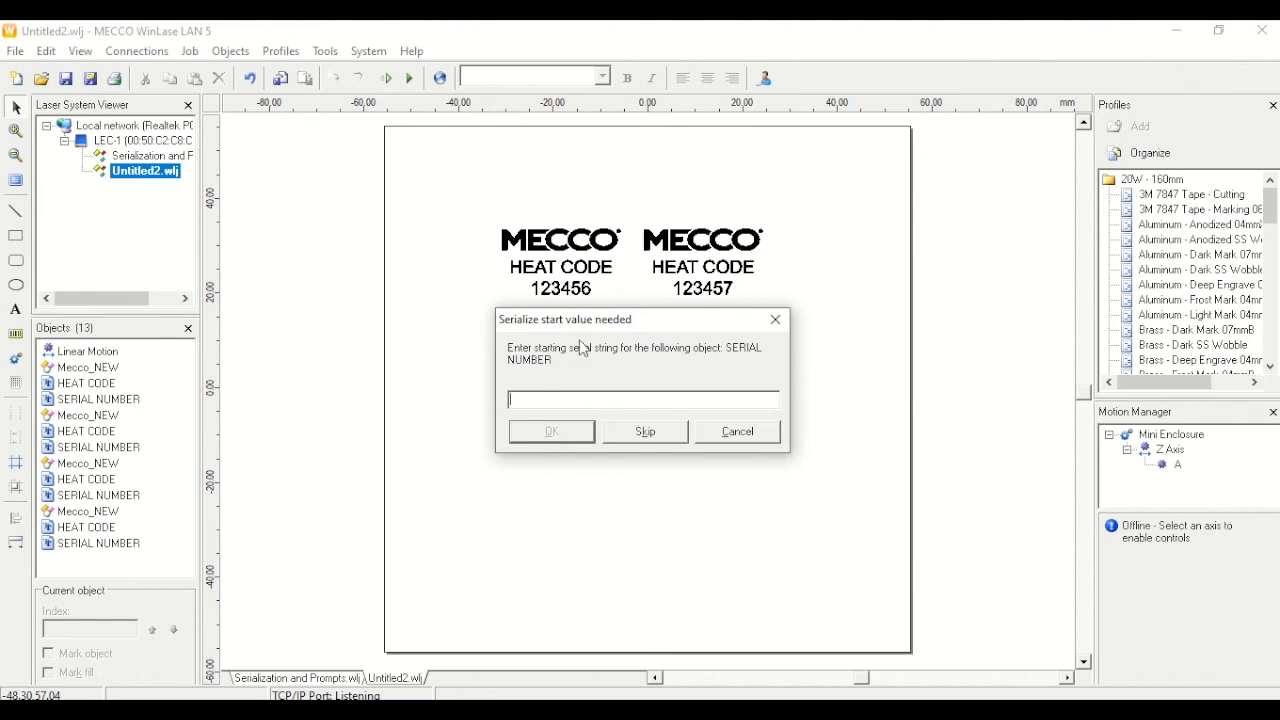
pyautogui.moveTo(598, 326); pyautogui.dragTo(585, 421)
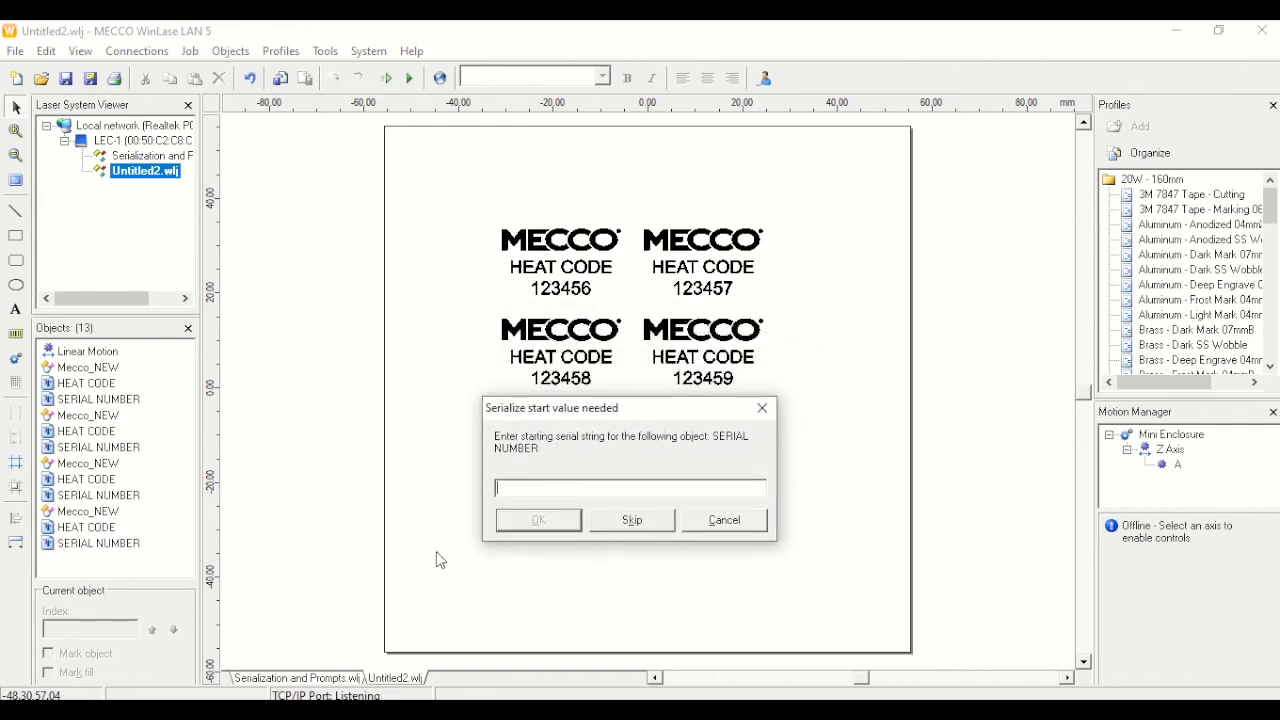
pyautogui.write('111111')
pyautogui.click(540, 522)
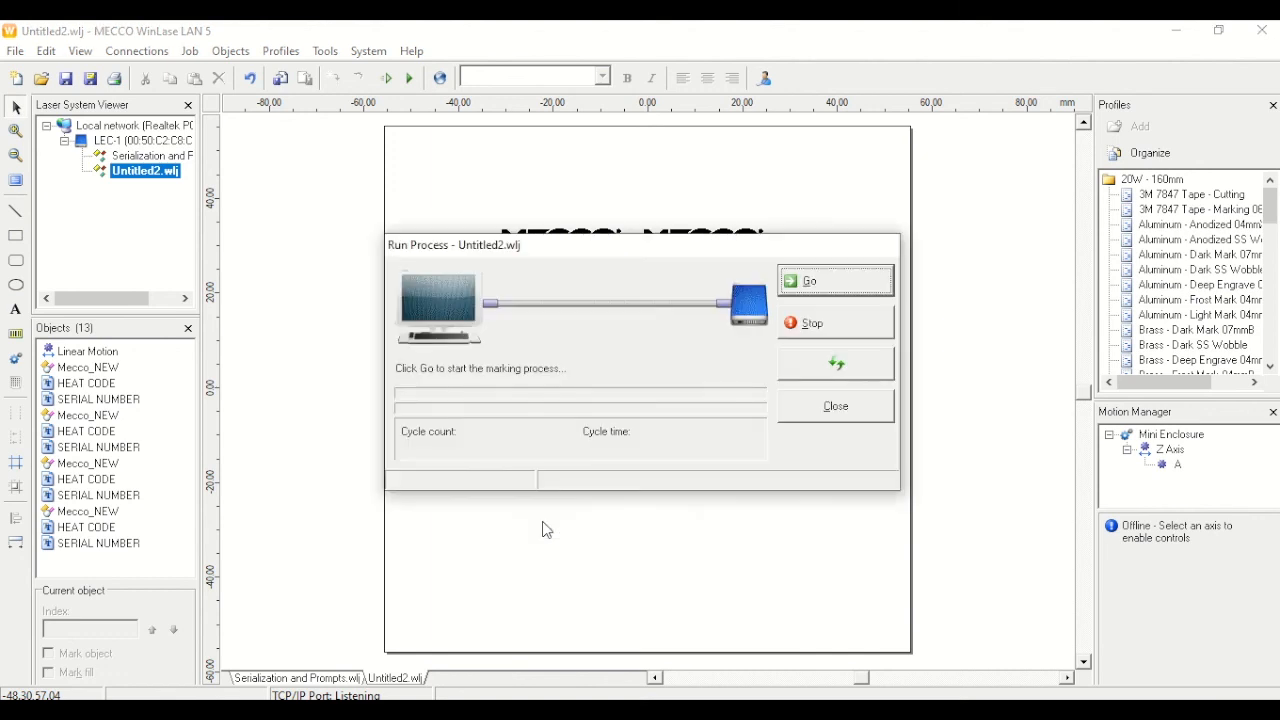
# - Uncover the grid behind the Run Process window, refresh the preview of the marking information, and start marking
pyautogui.moveTo(650, 245); pyautogui.dragTo(652, 418)
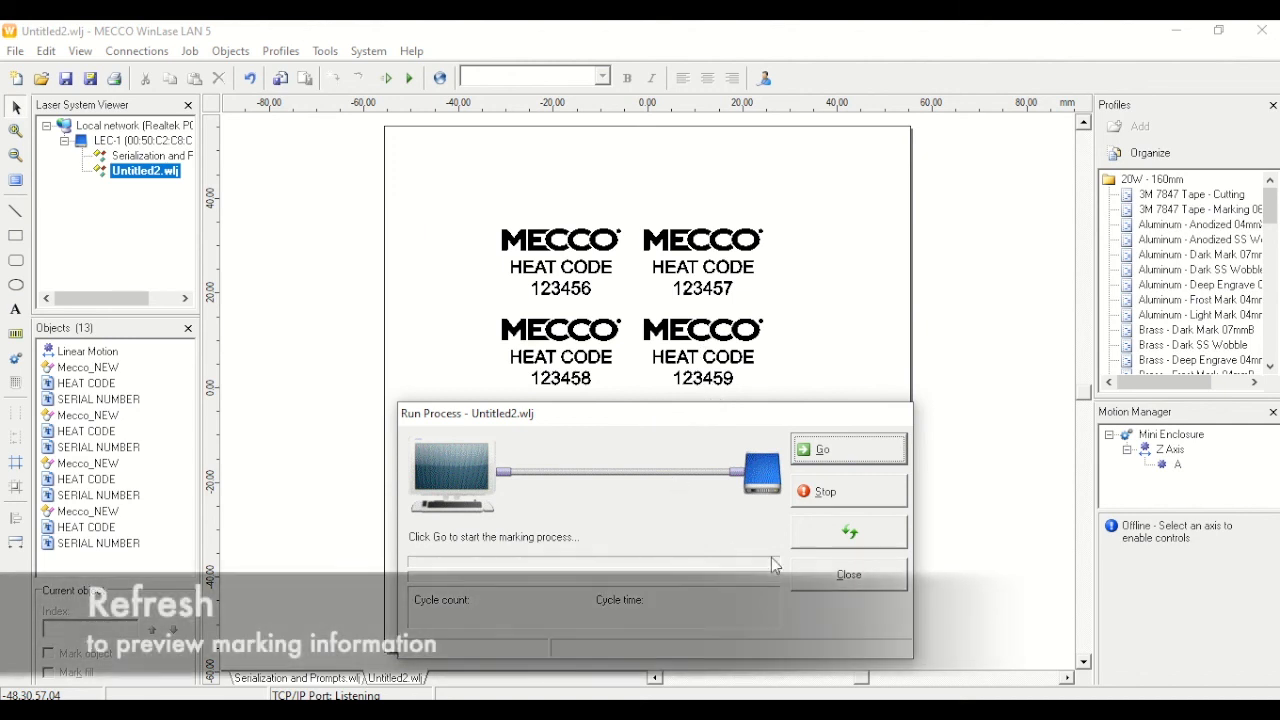
pyautogui.click(849, 533)
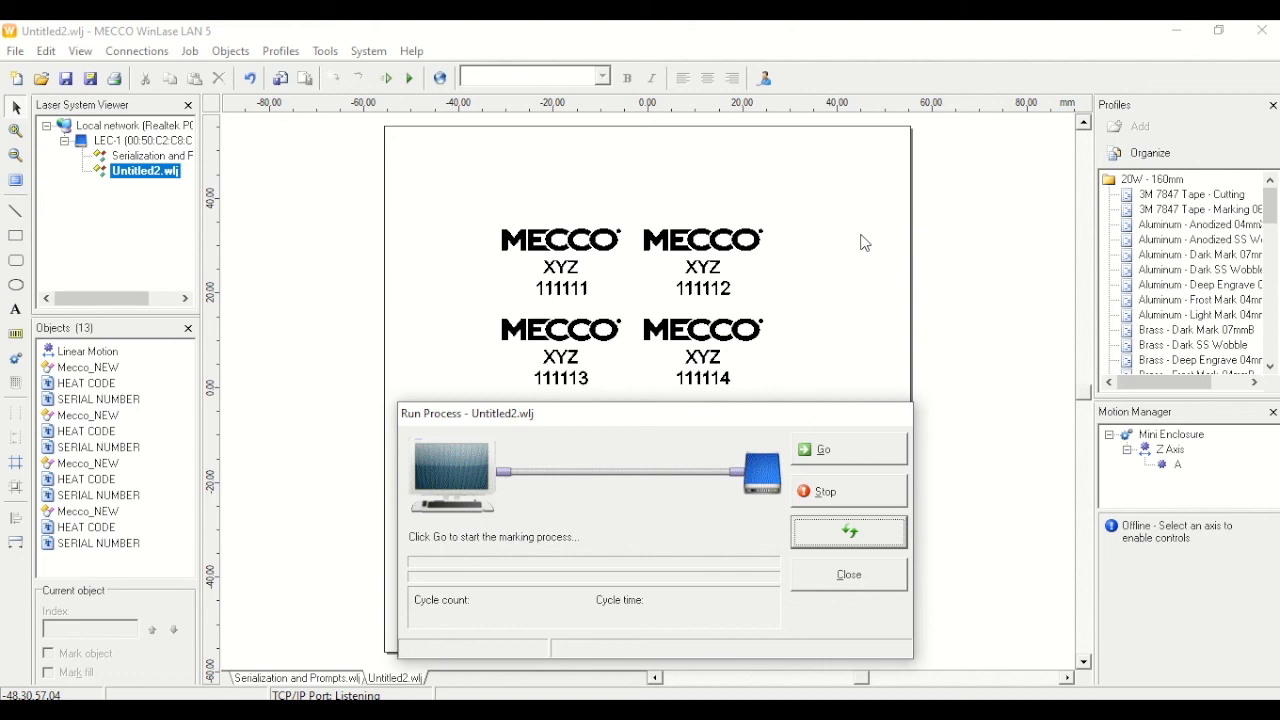
pyautogui.click(848, 461)
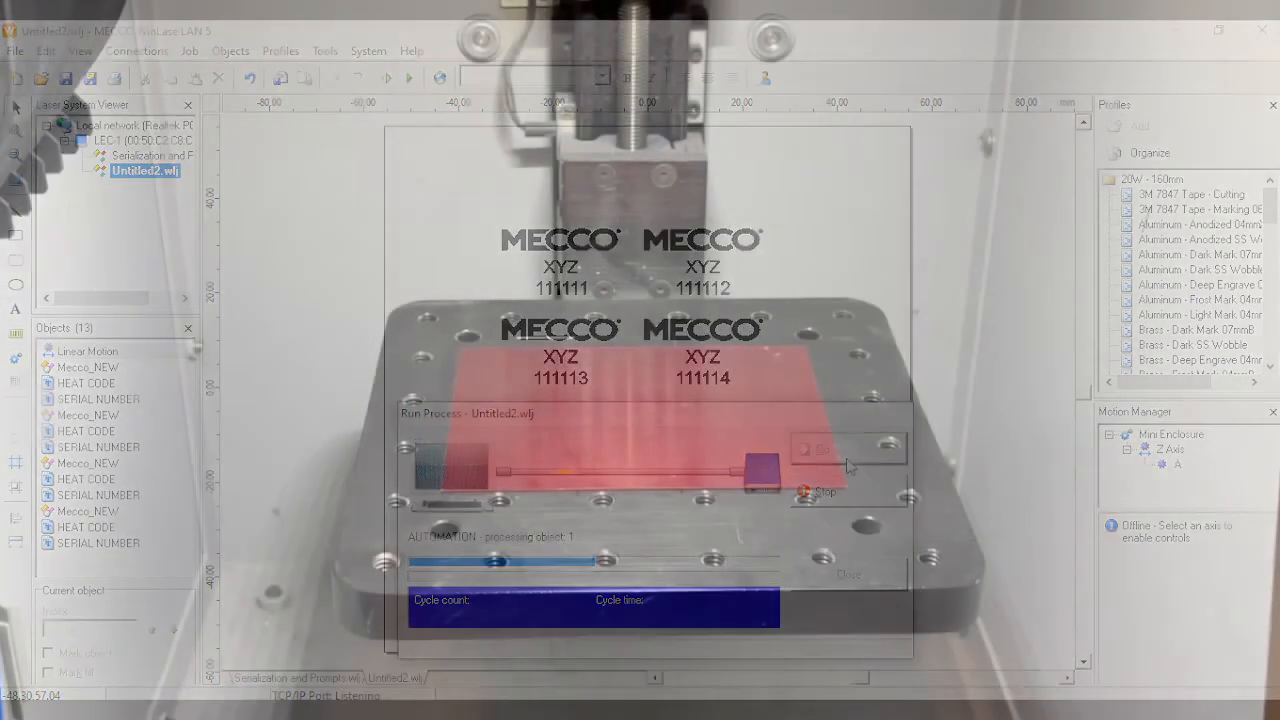